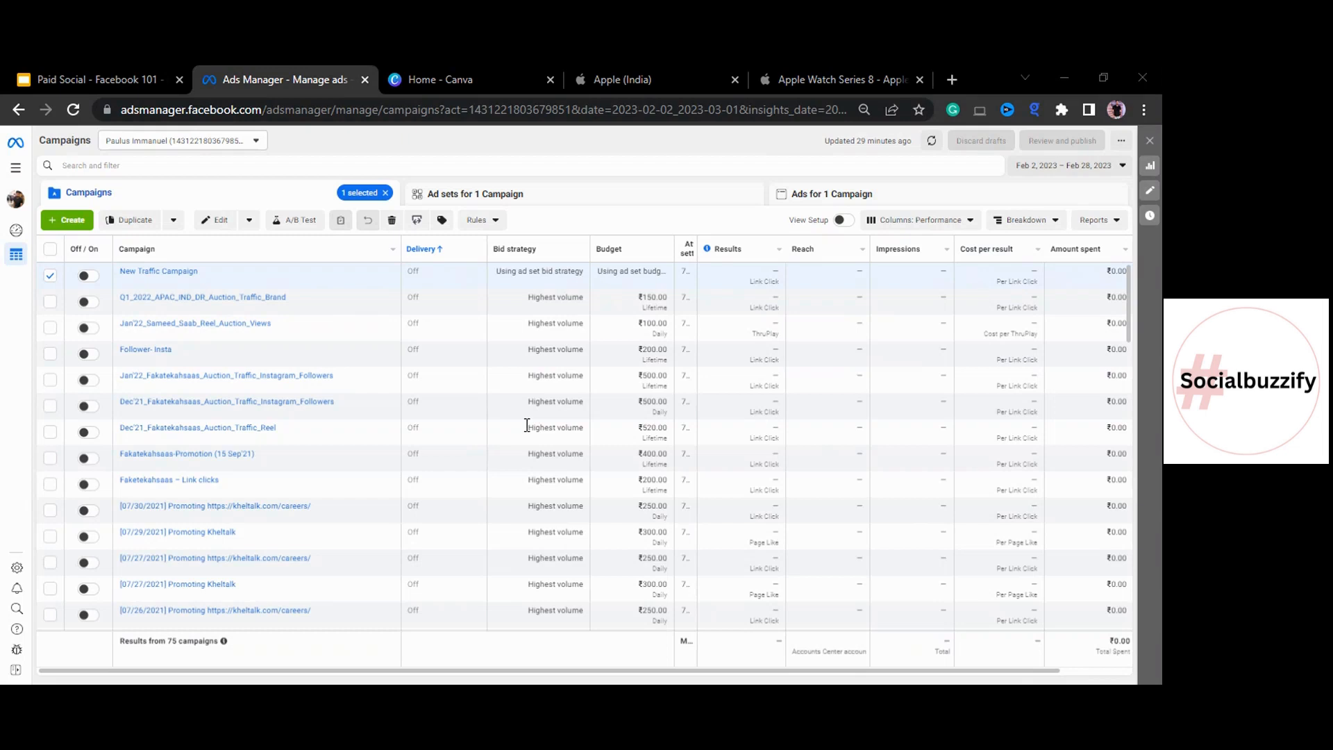
Create a new campaign with the Traffic objective and name it starting "Q2_2023_Apple Store_APAC_IN_Facebook/Instagram_Apple Watch Series 8_Brand_A".
left_click(72, 219)
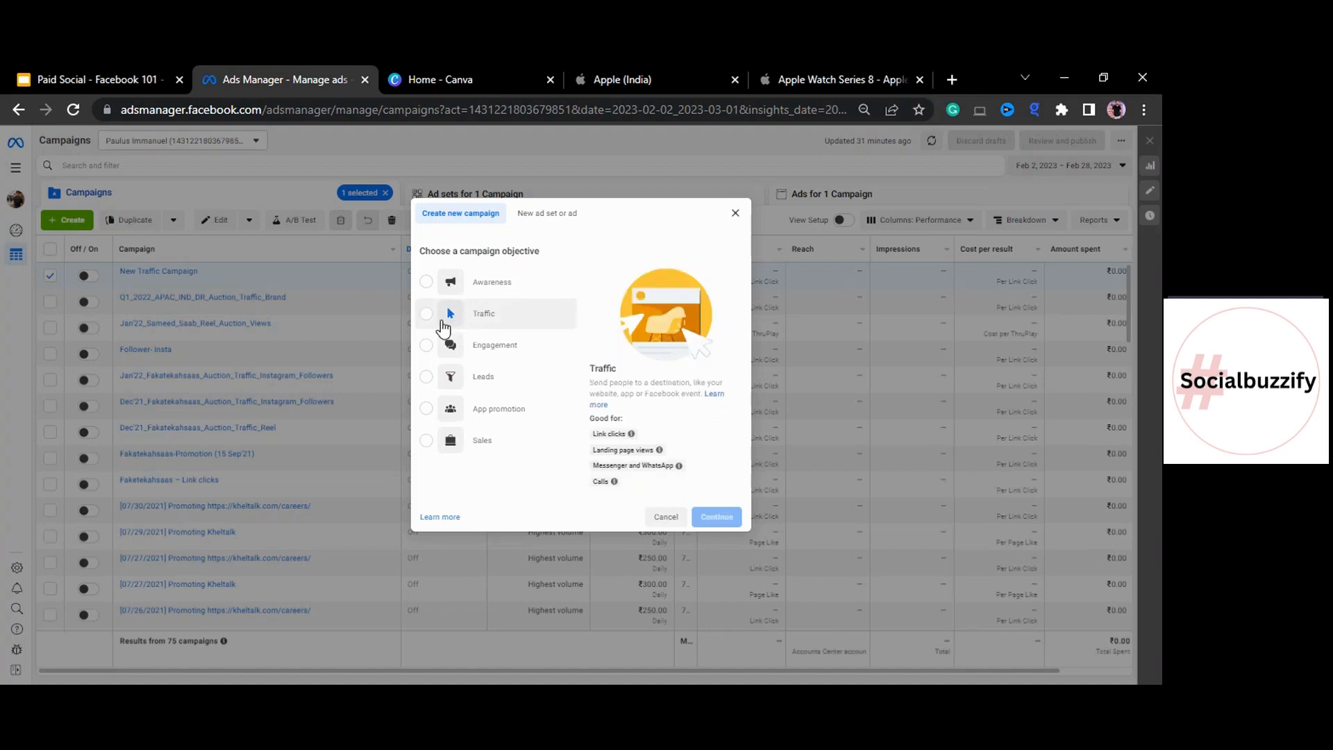
left_click(443, 324)
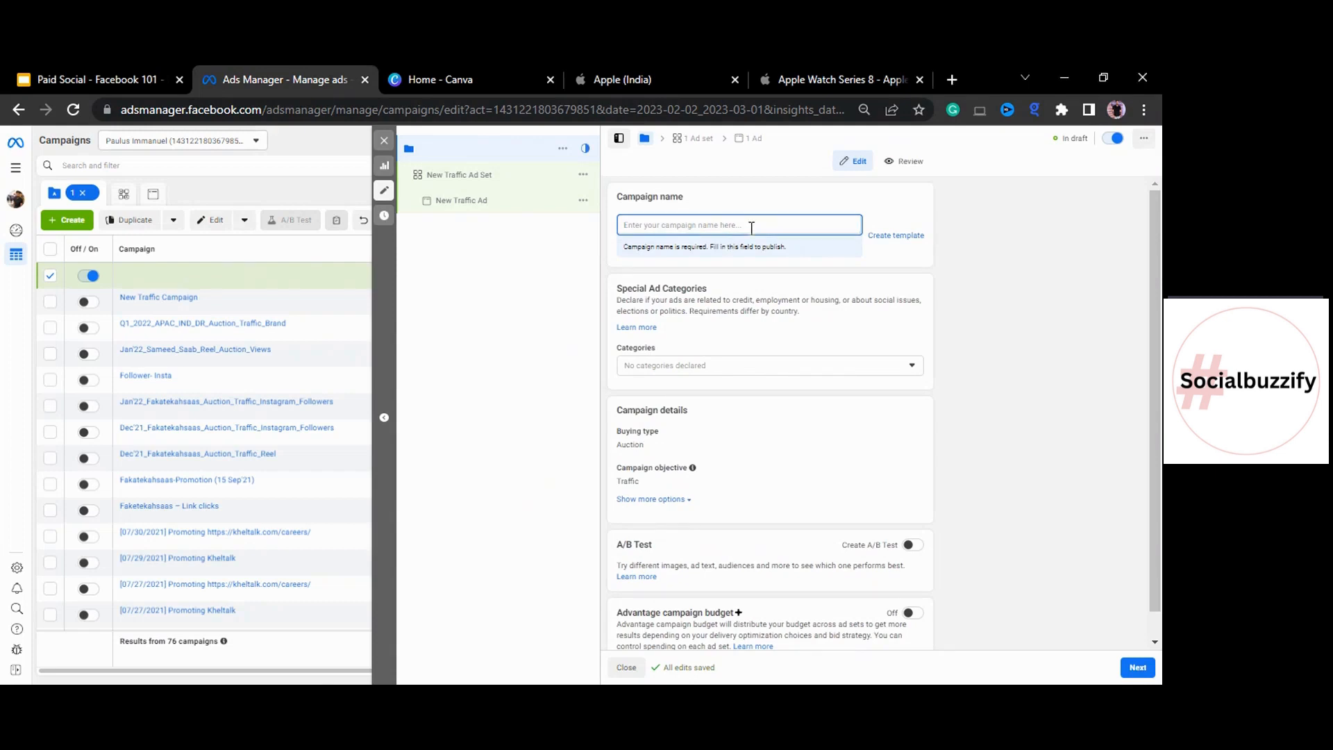
key("ctrl+v")
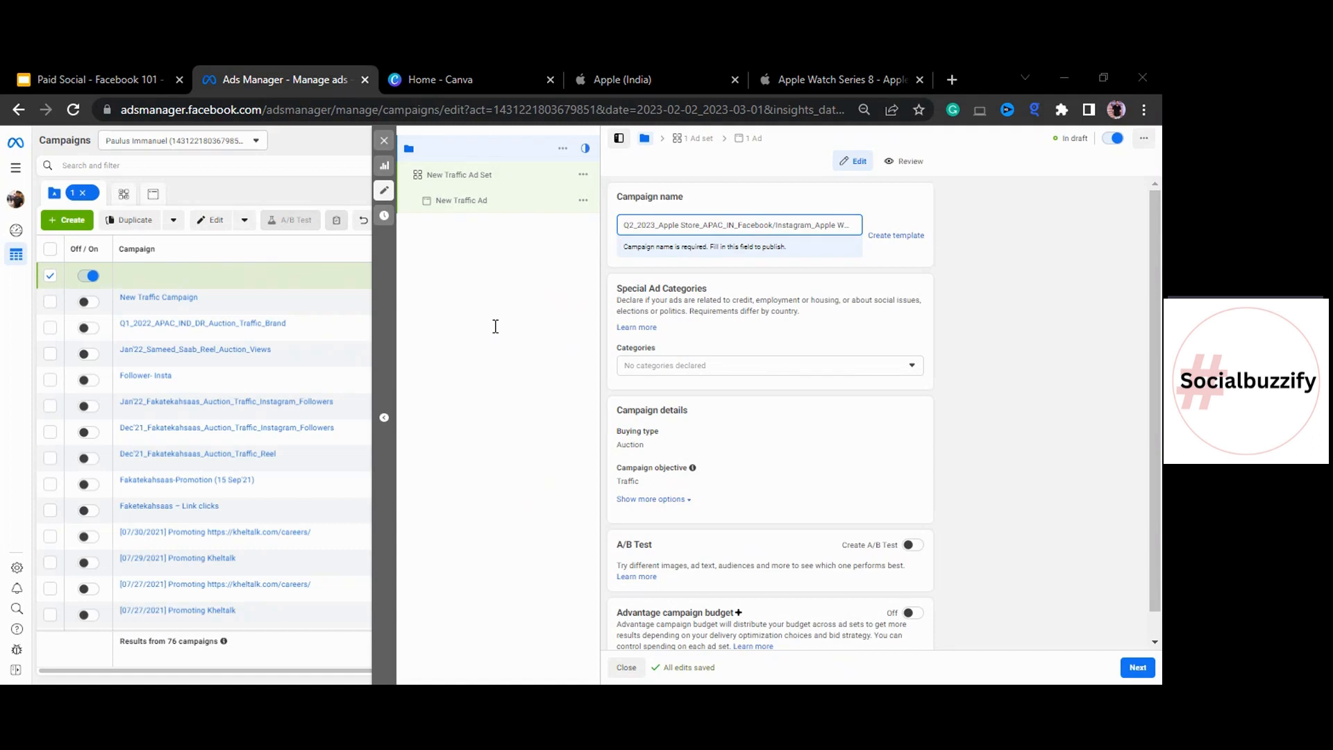
left_click(495, 326)
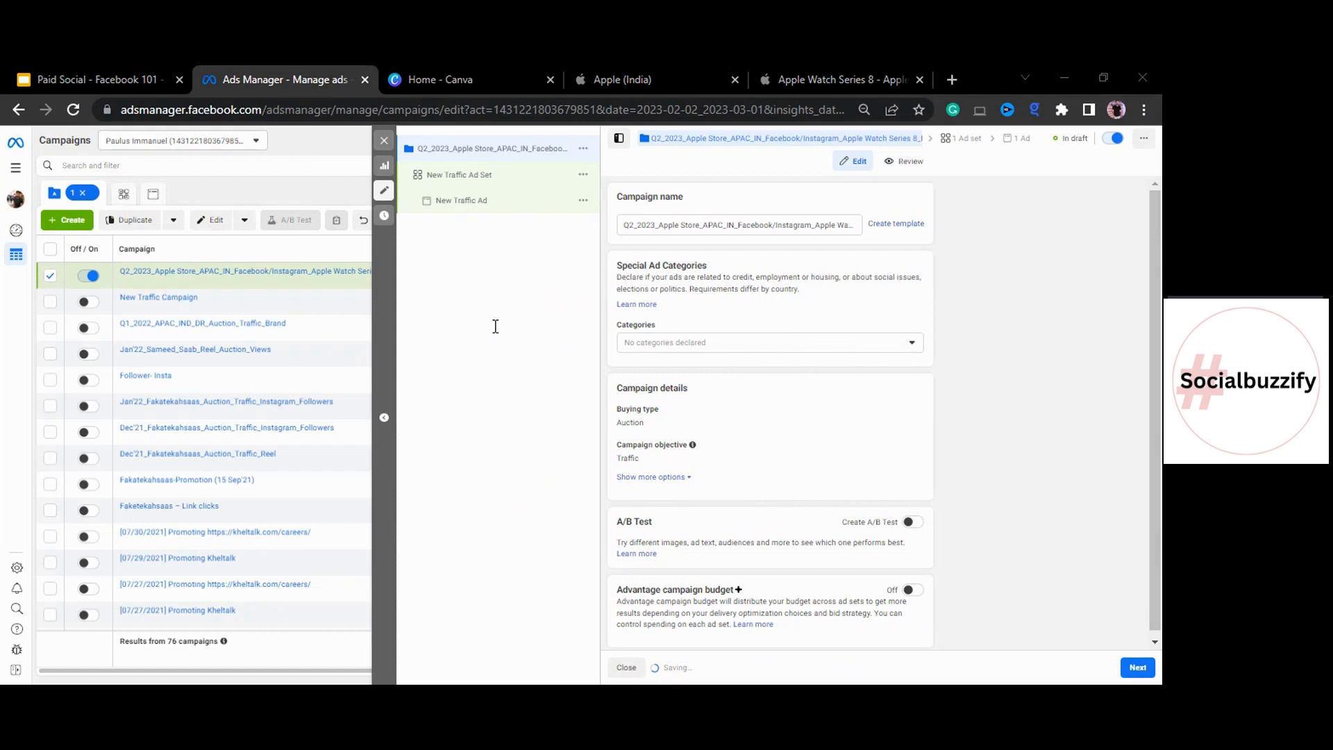
left_click(694, 499)
scroll(693, 498, "down", 1)
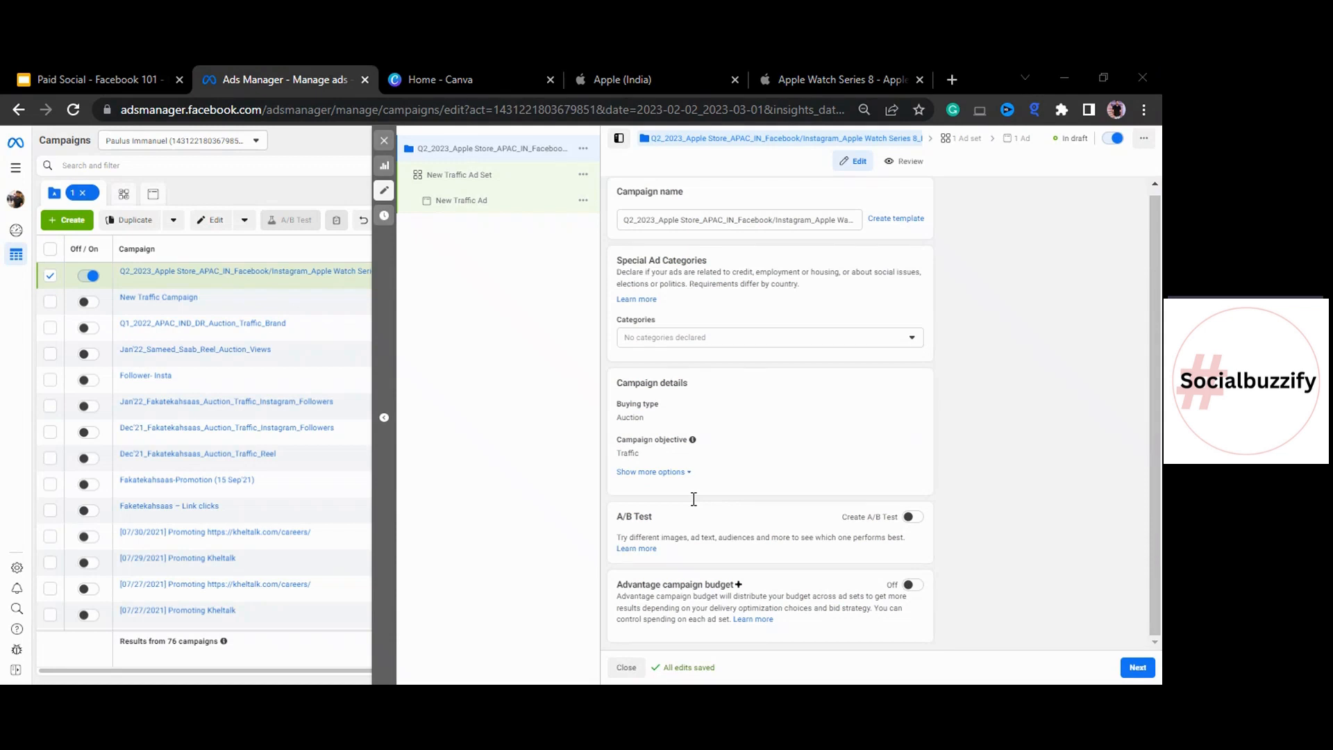
left_click(693, 499)
left_click(737, 598)
scroll(1064, 610, "up", 1)
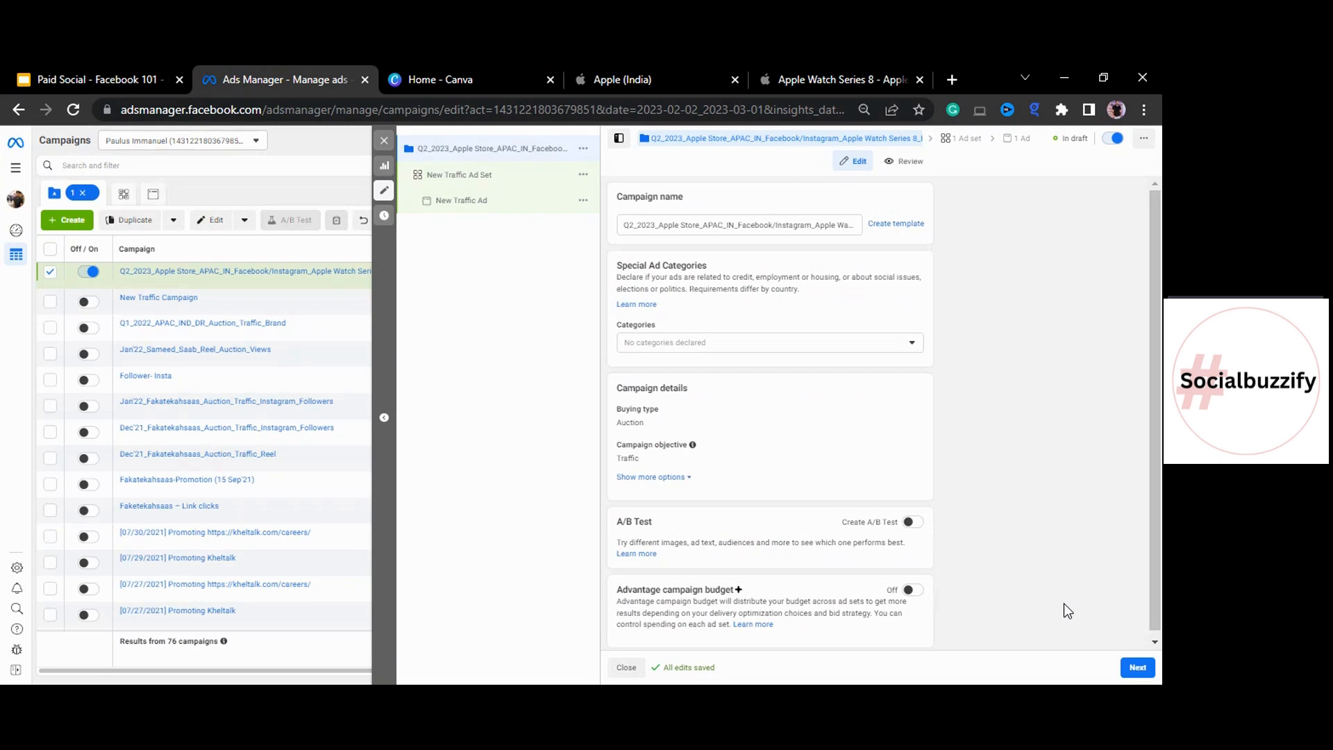
Continue to the ad set and rename it "Q2_2023_Apple Store_APAC_IN_Facebook/Instagram_Apple Watch Series 8_Brand_Auction_Traffic".
left_click(1139, 669)
left_click(474, 179)
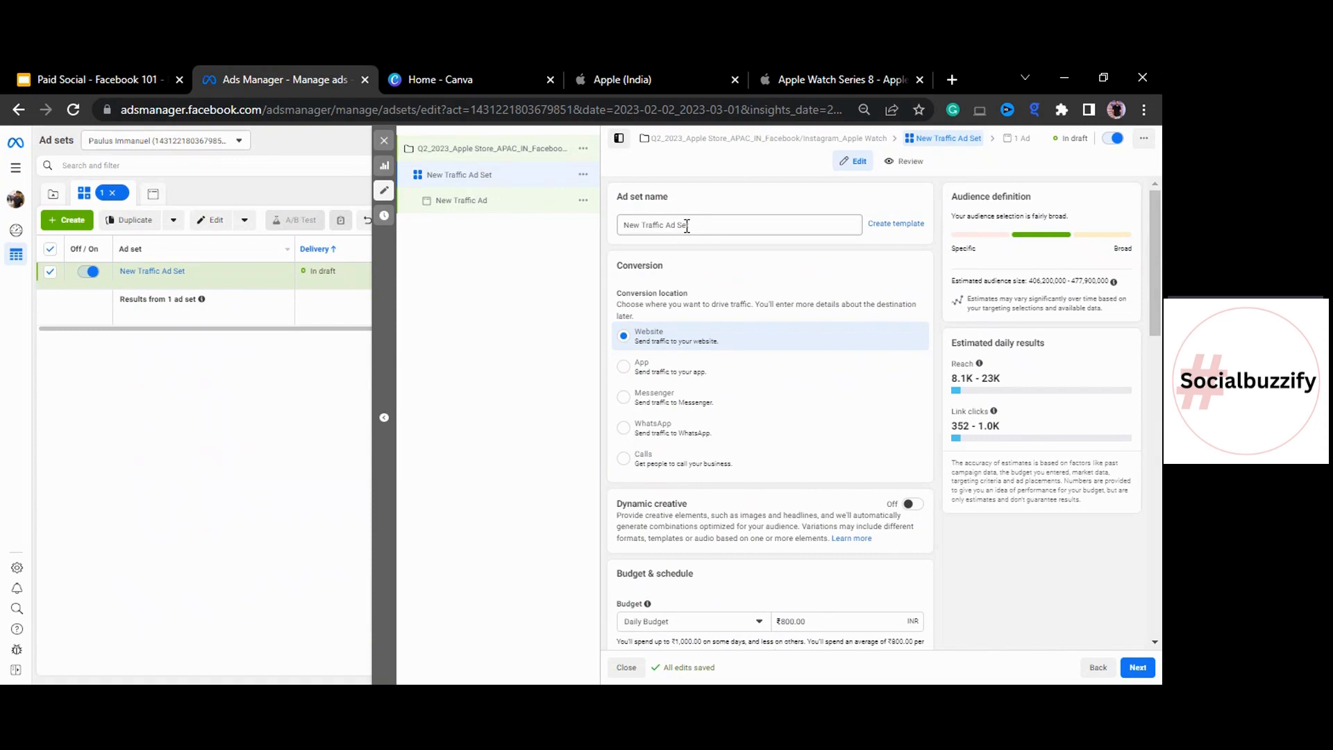
scroll(708, 389, "down", 1)
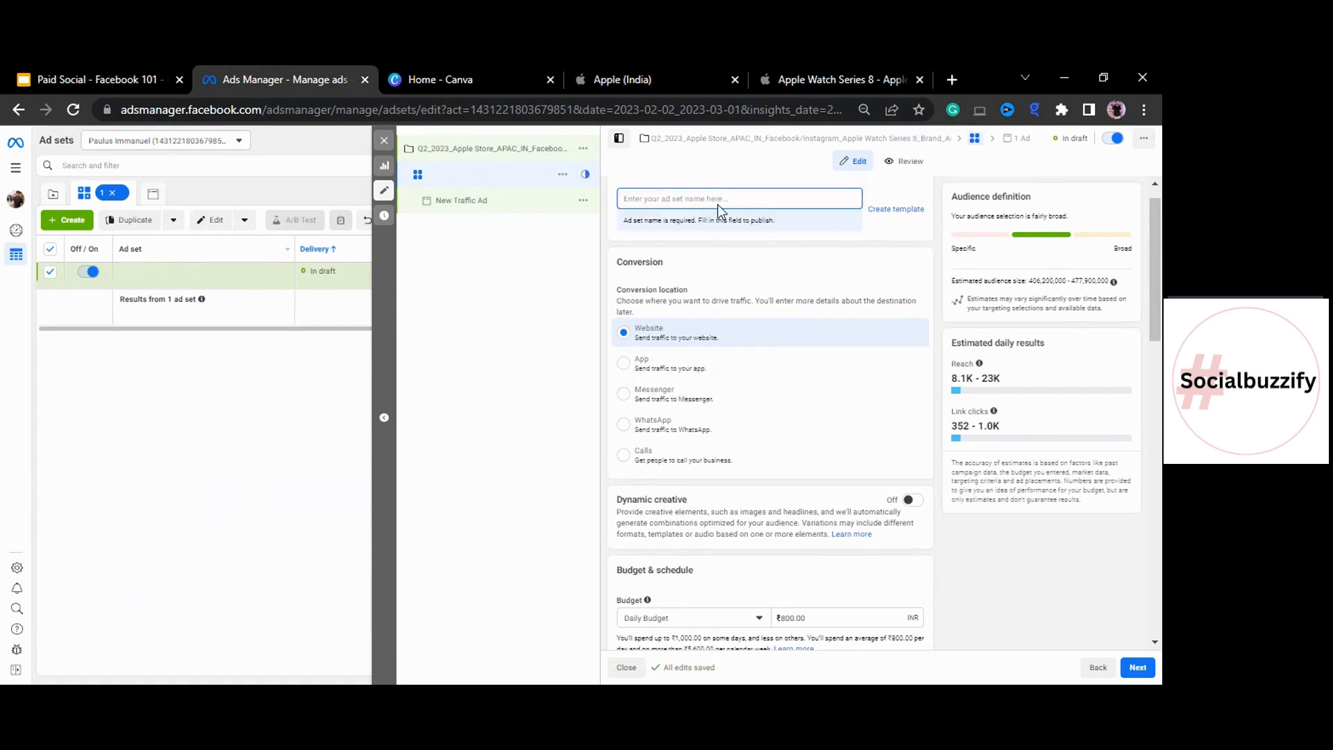
left_click(727, 199)
type("Q2_2023_Apple Store_APAC_IN_Facebook/Instagram_Apple Watch Series 8_Brand_Auction_Traffic_")
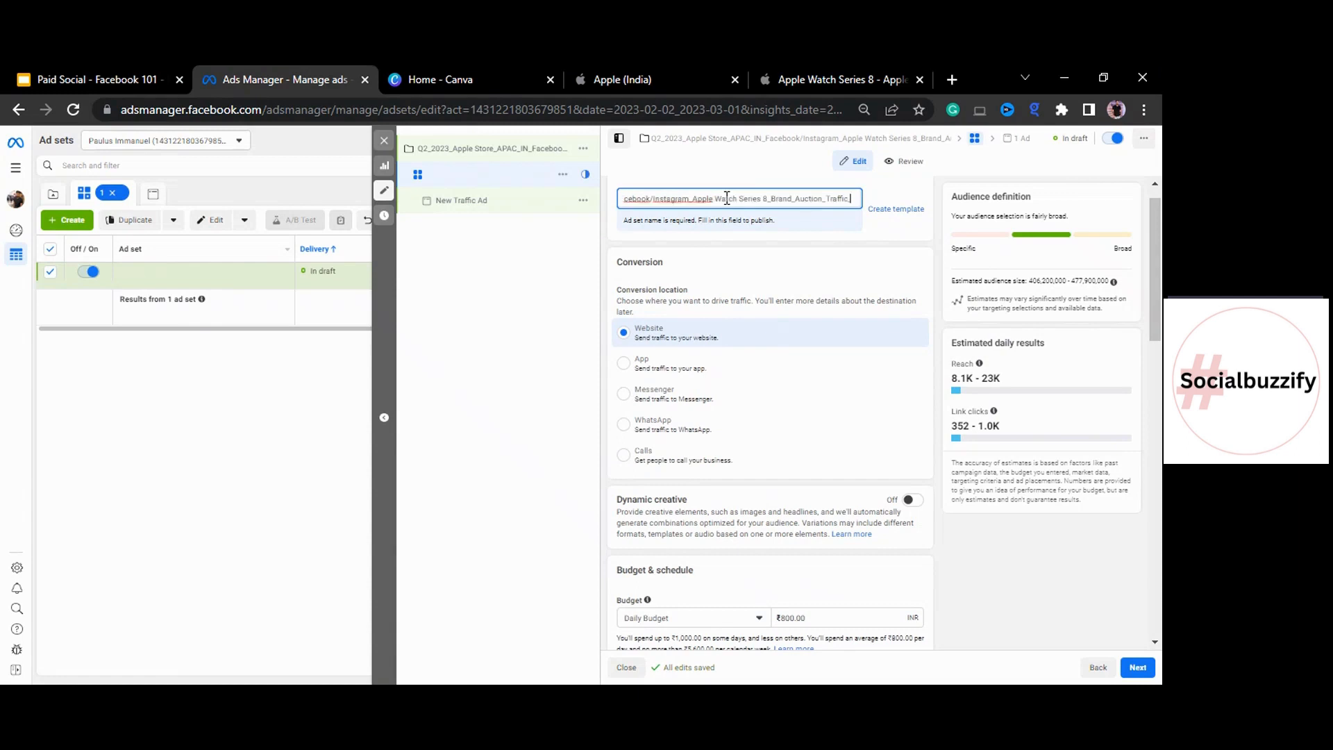
left_click(472, 485)
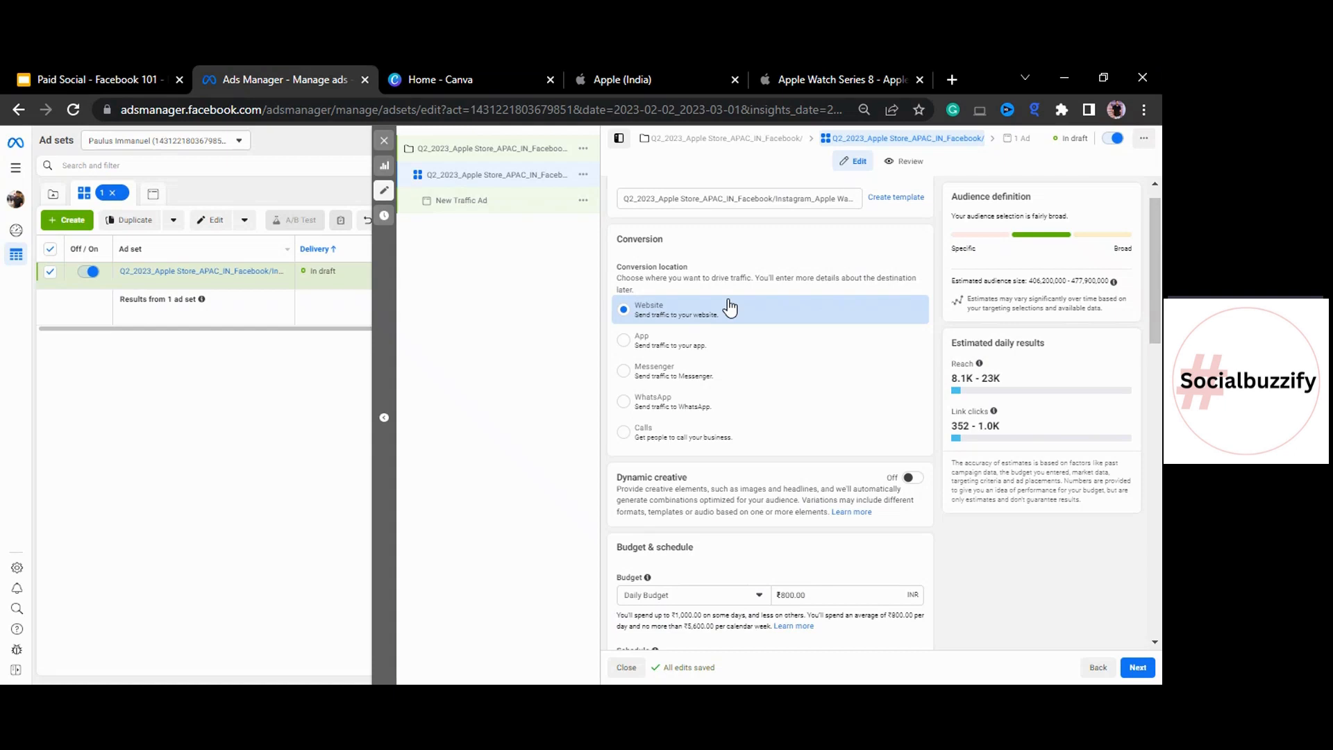
Set the ad set's daily budget to ₹50,000.
scroll(723, 441, "down", 4)
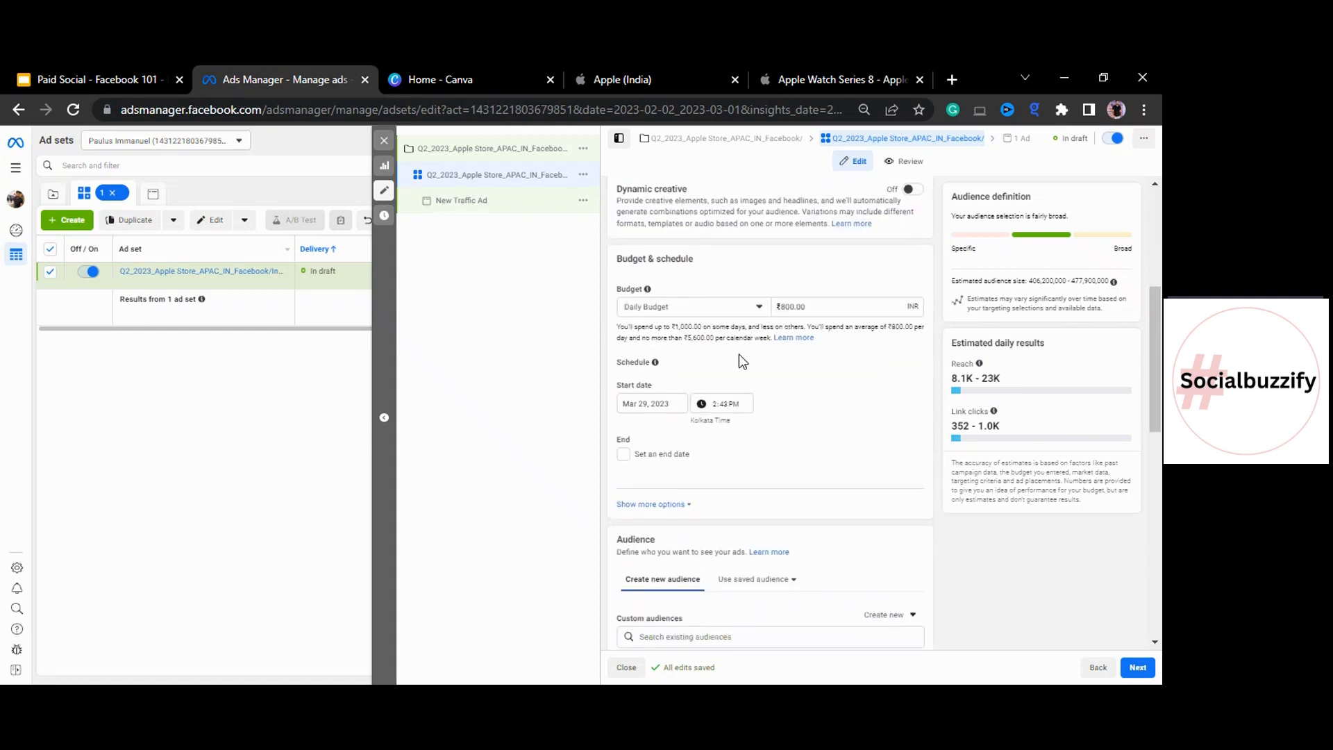
triple_click(865, 308)
type("5000")
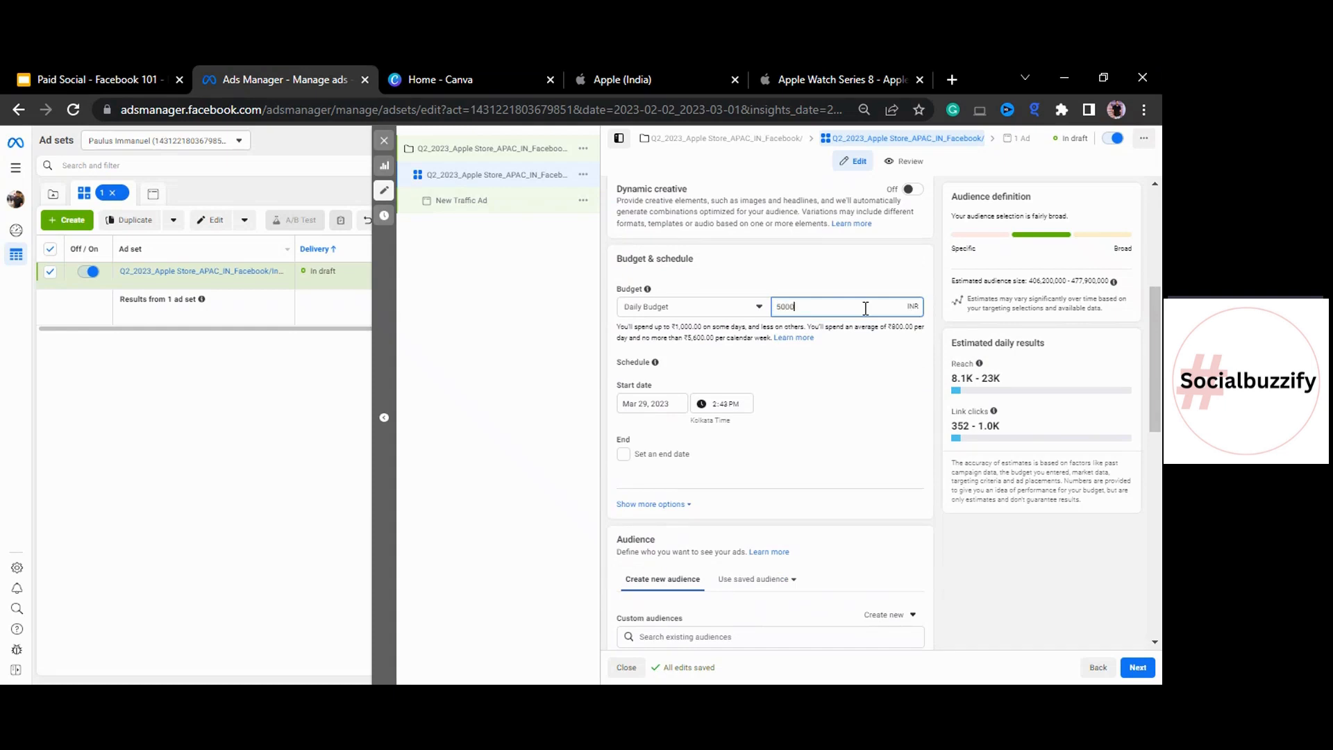
type("0")
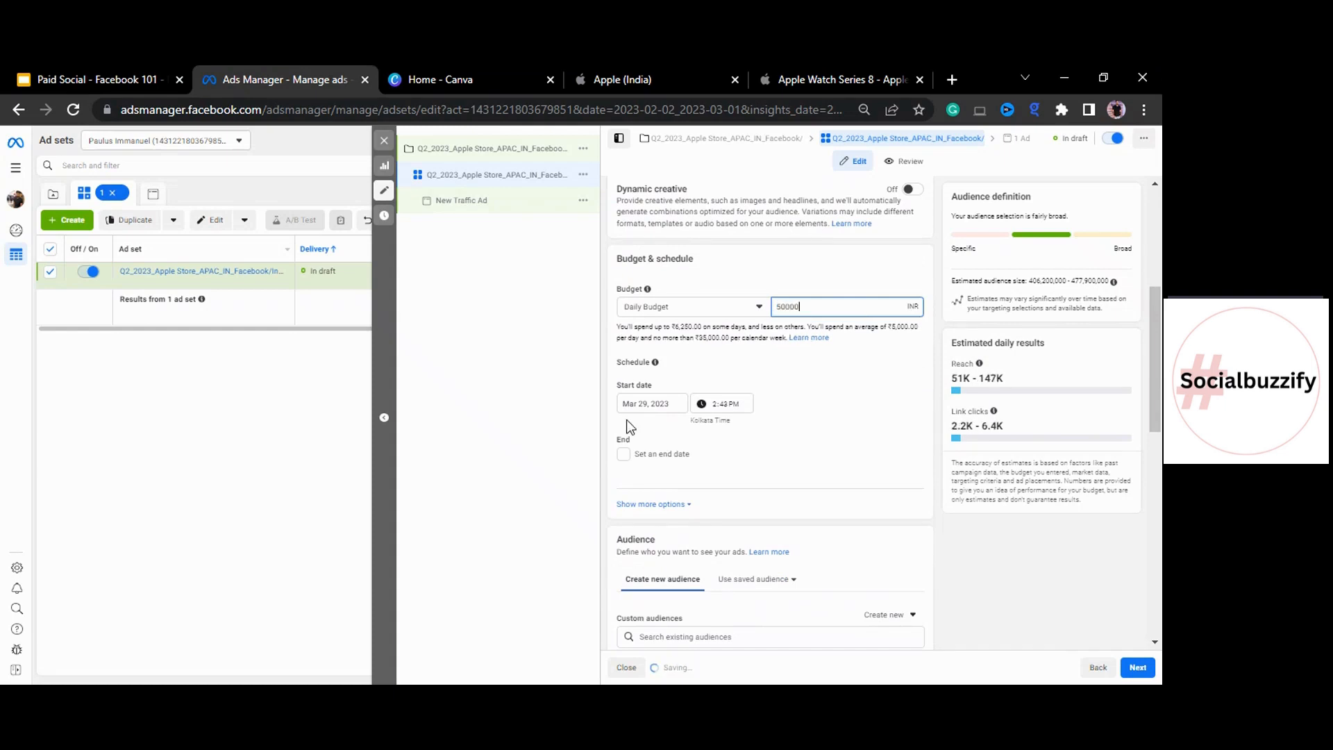
left_click(543, 420)
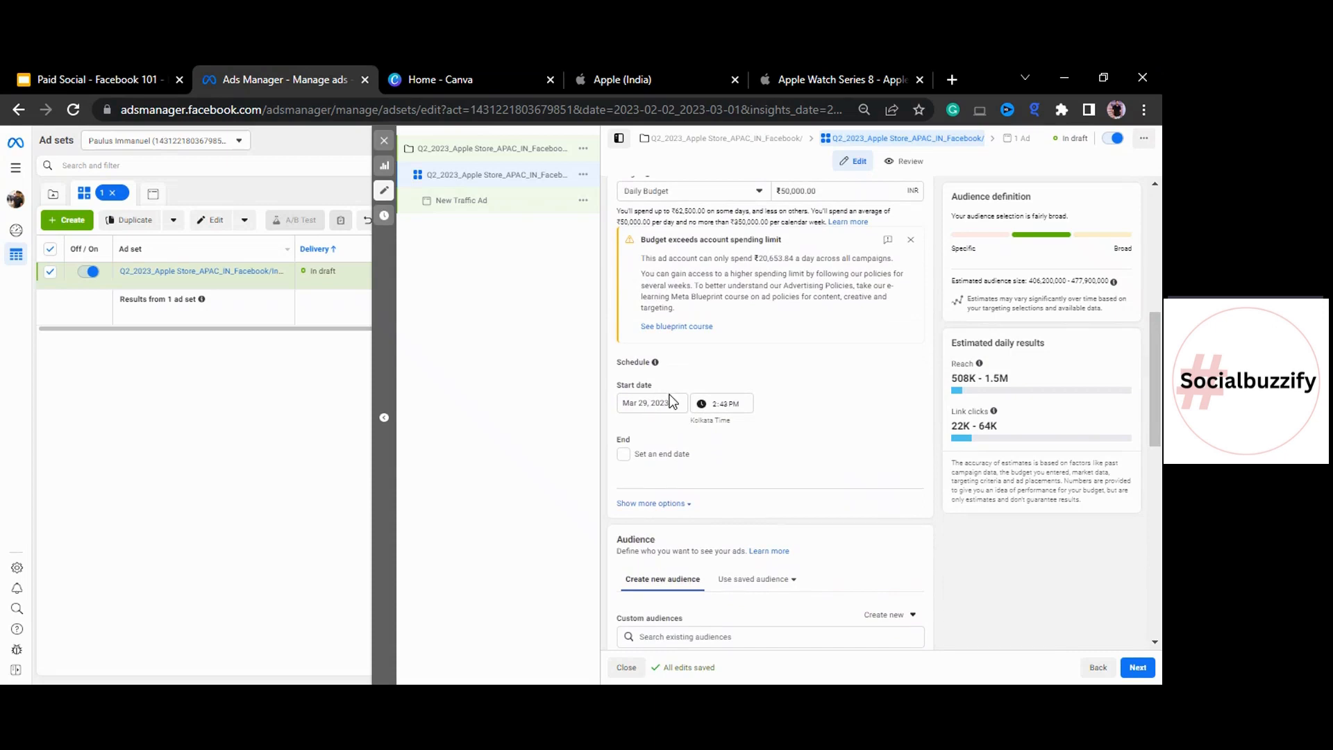
Schedule the ad set to start on April 3, 2023 and add an end date of May 28, 2023.
left_click(659, 403)
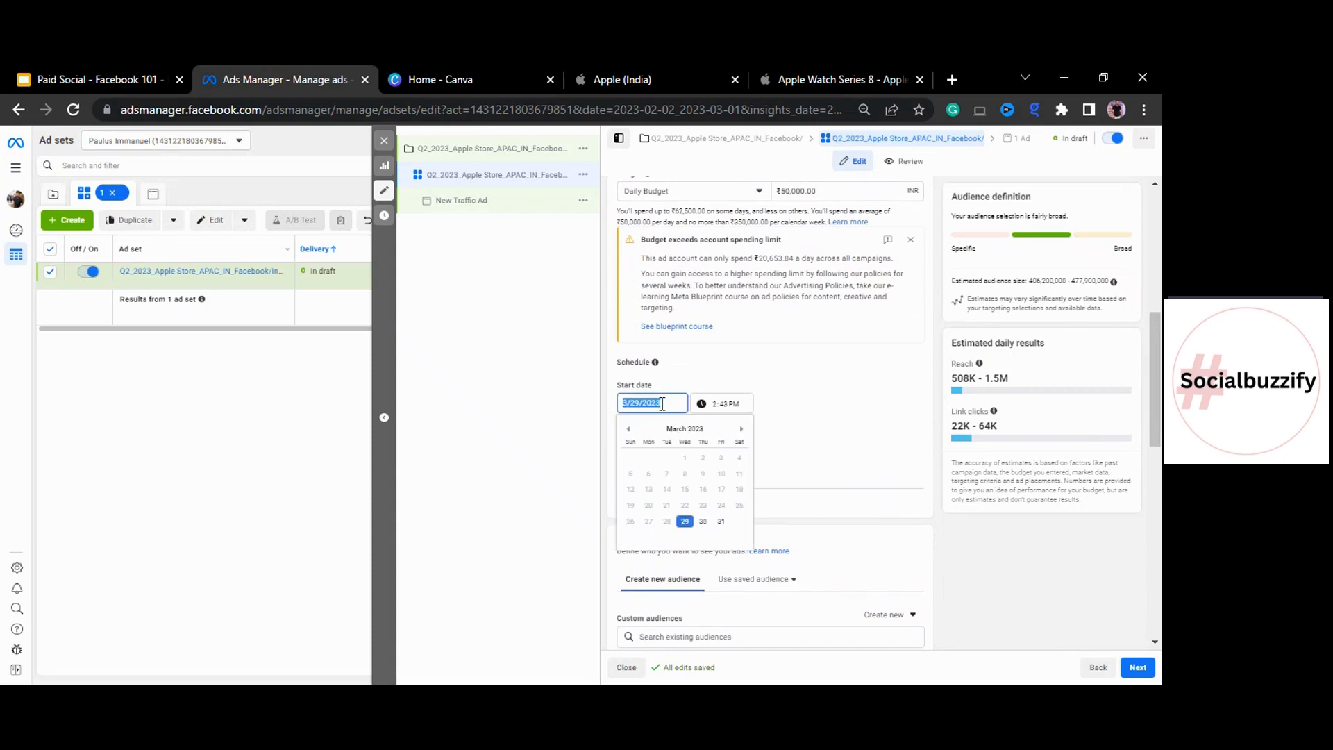
left_click(742, 430)
left_click(649, 473)
left_click(623, 453)
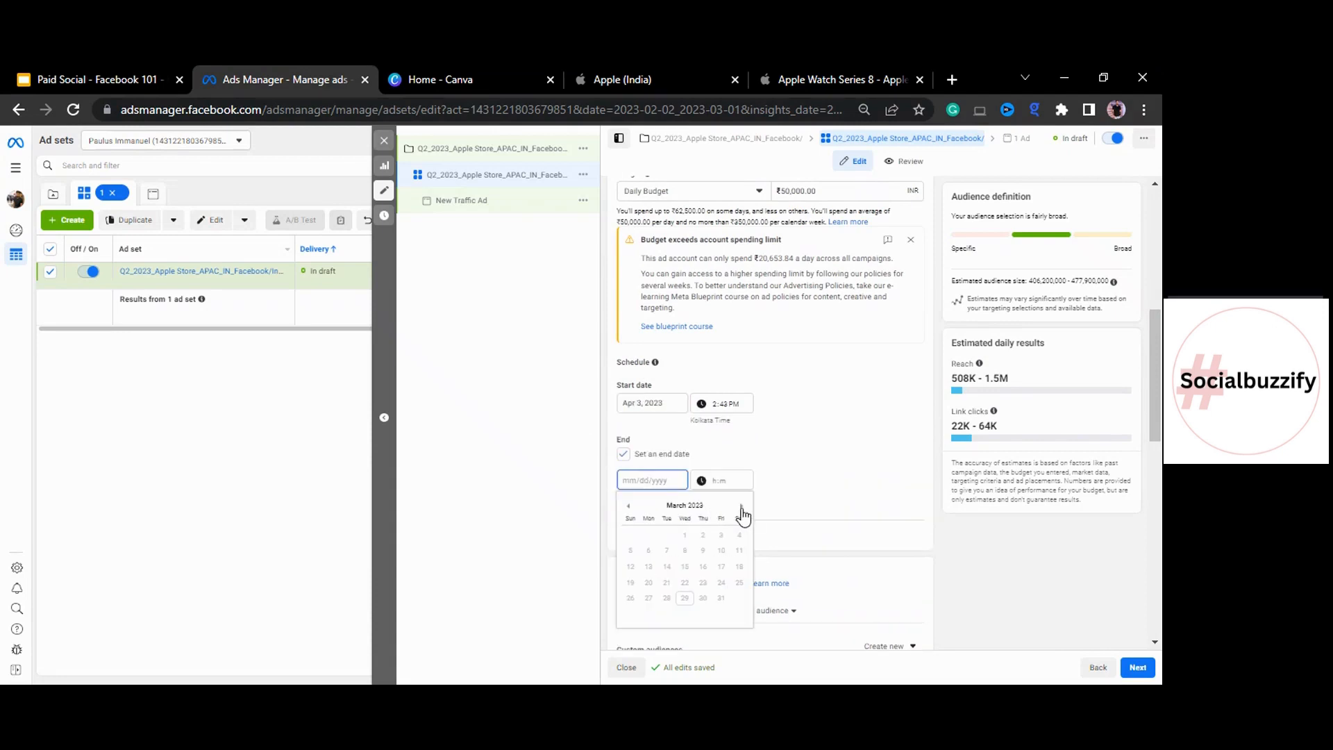
left_click(742, 507)
left_click(741, 509)
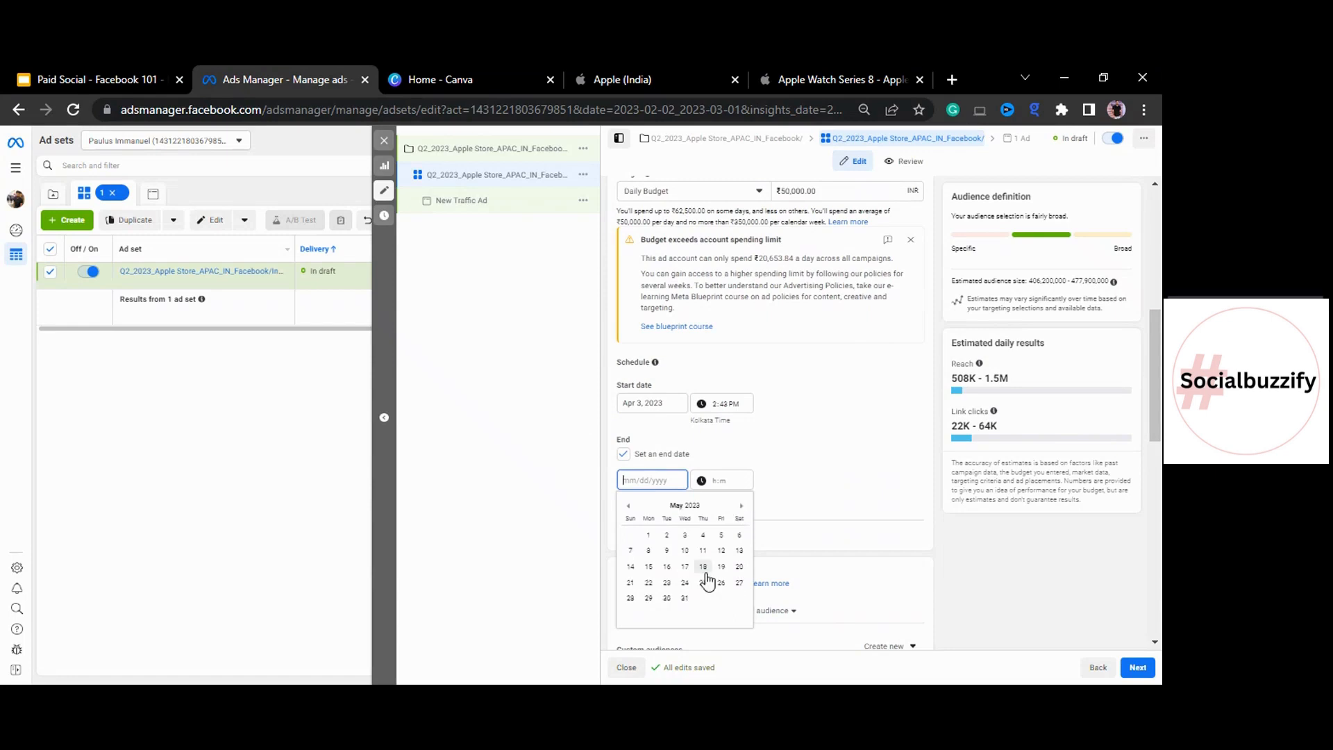
left_click(632, 600)
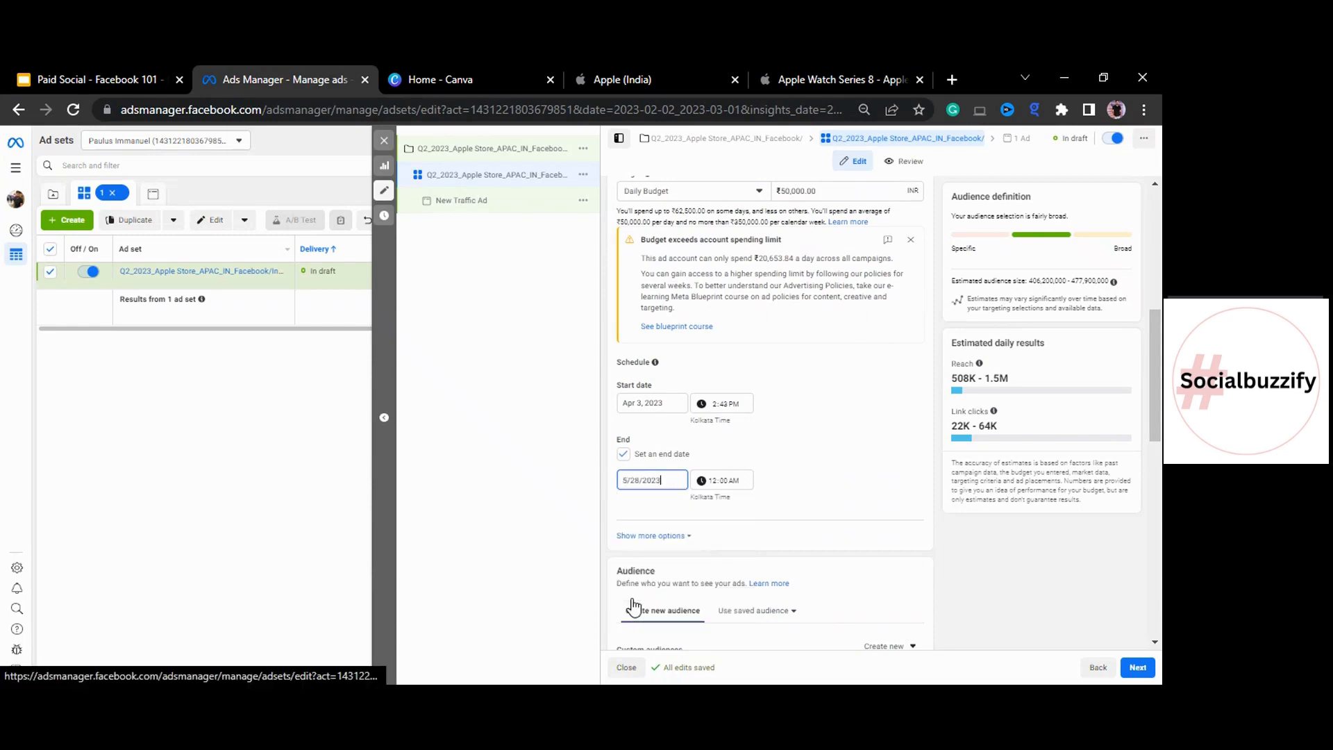
Set the ad set's start time to 9:00 AM and keep the end time at 12:00 AM.
left_click(717, 407)
key("Tab")
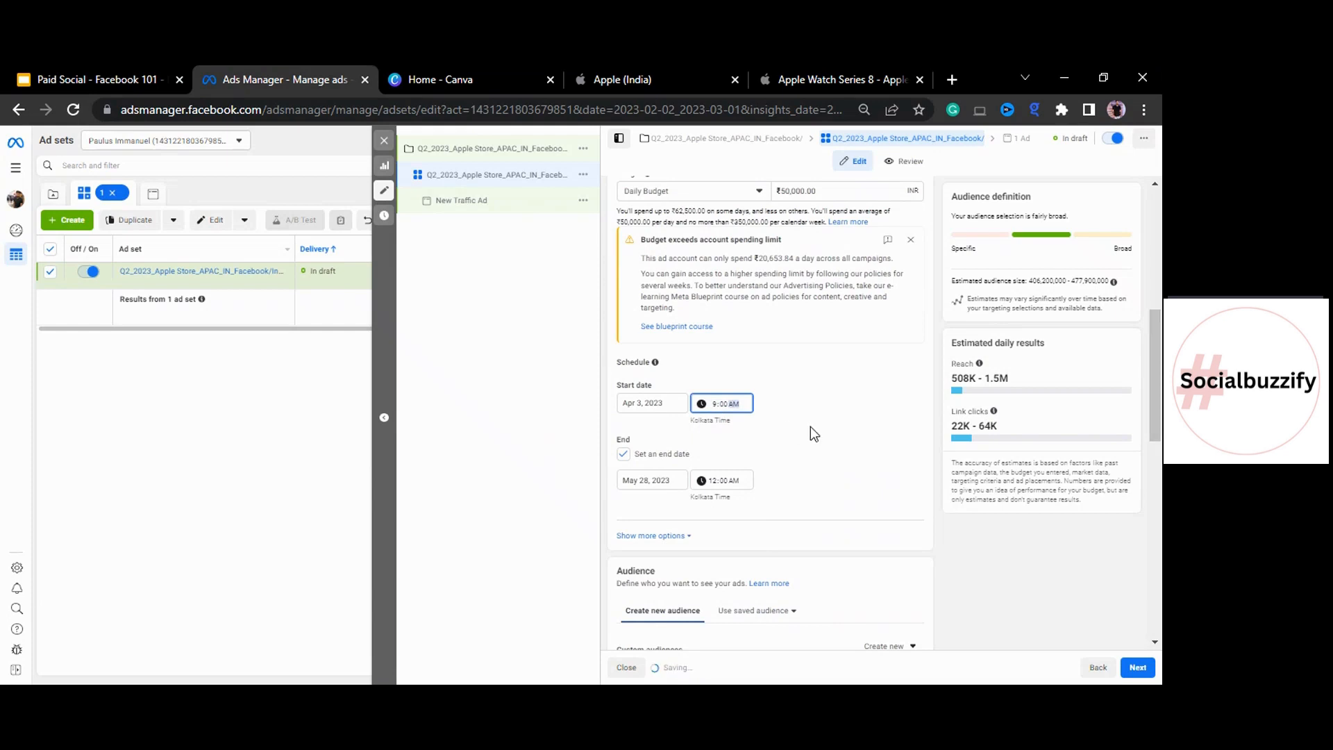
left_click(713, 486)
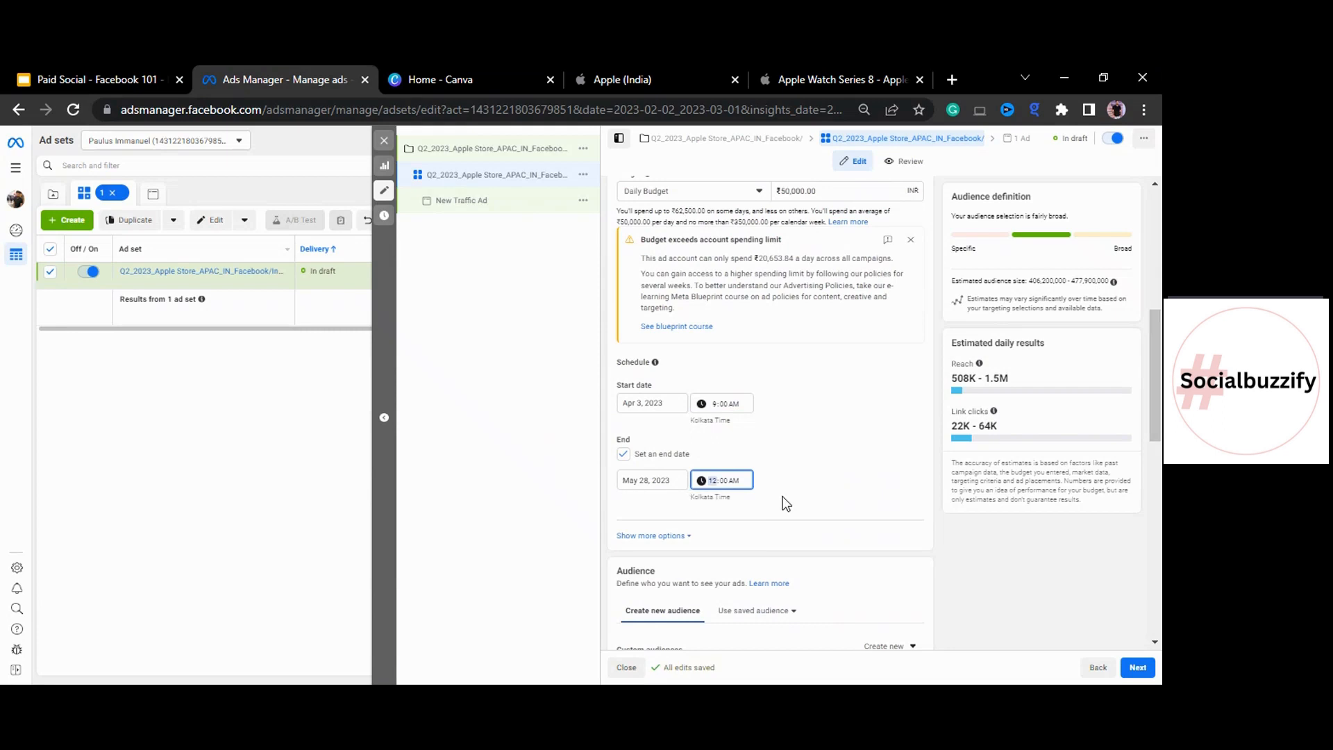
Target people living in this location and add India as the included audience location.
scroll(787, 382, "down", 5)
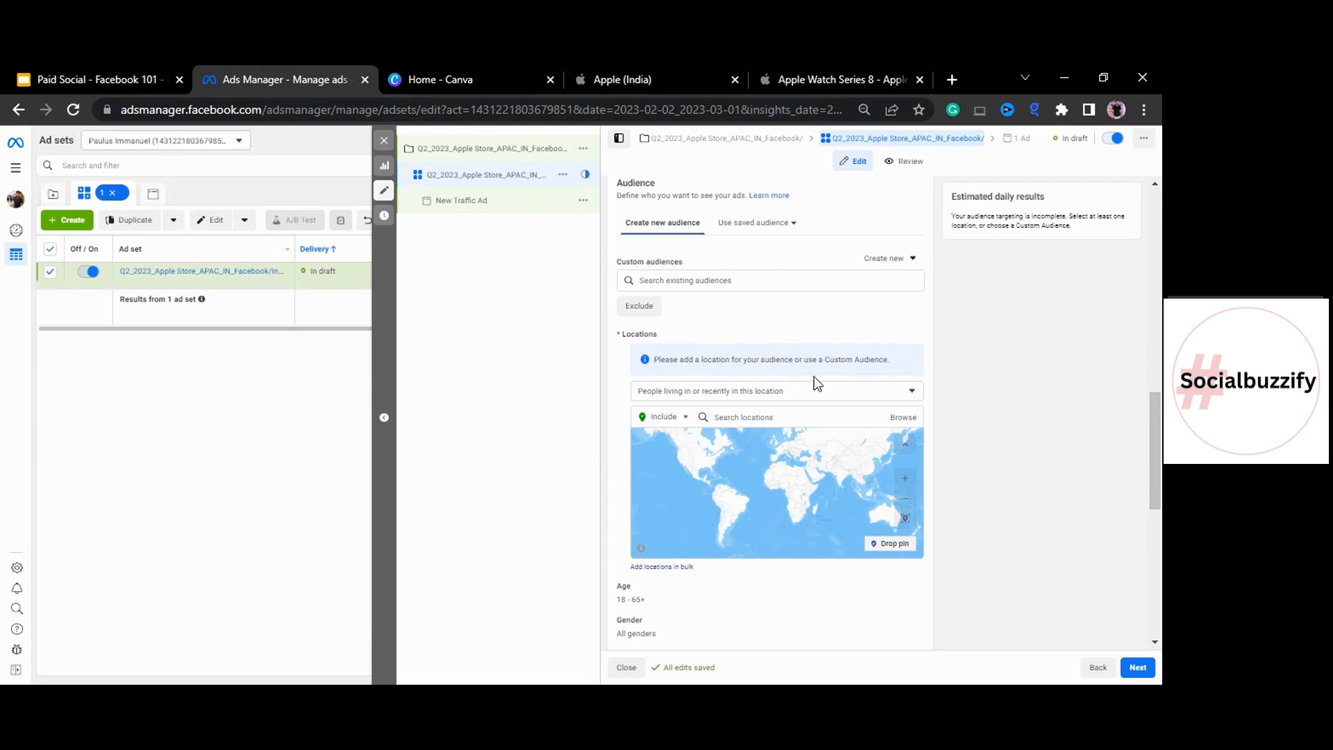
left_click(853, 392)
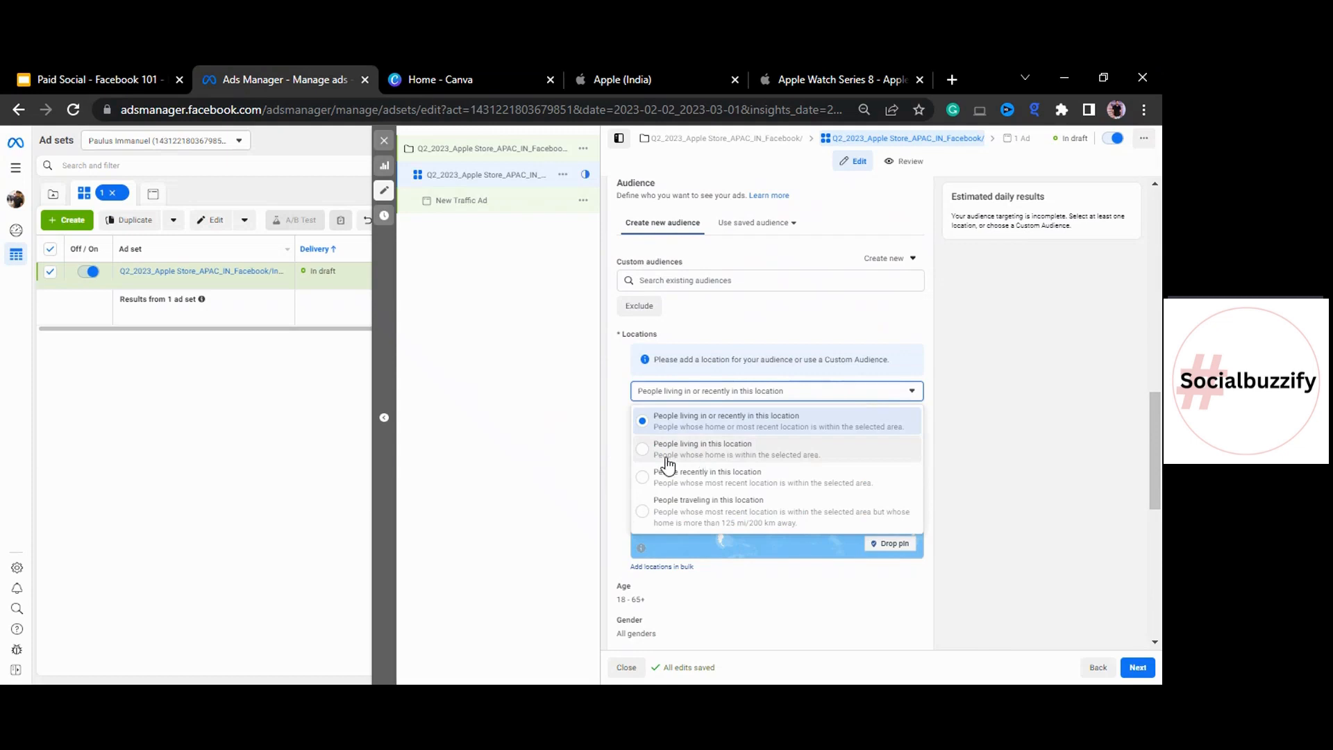
left_click(702, 450)
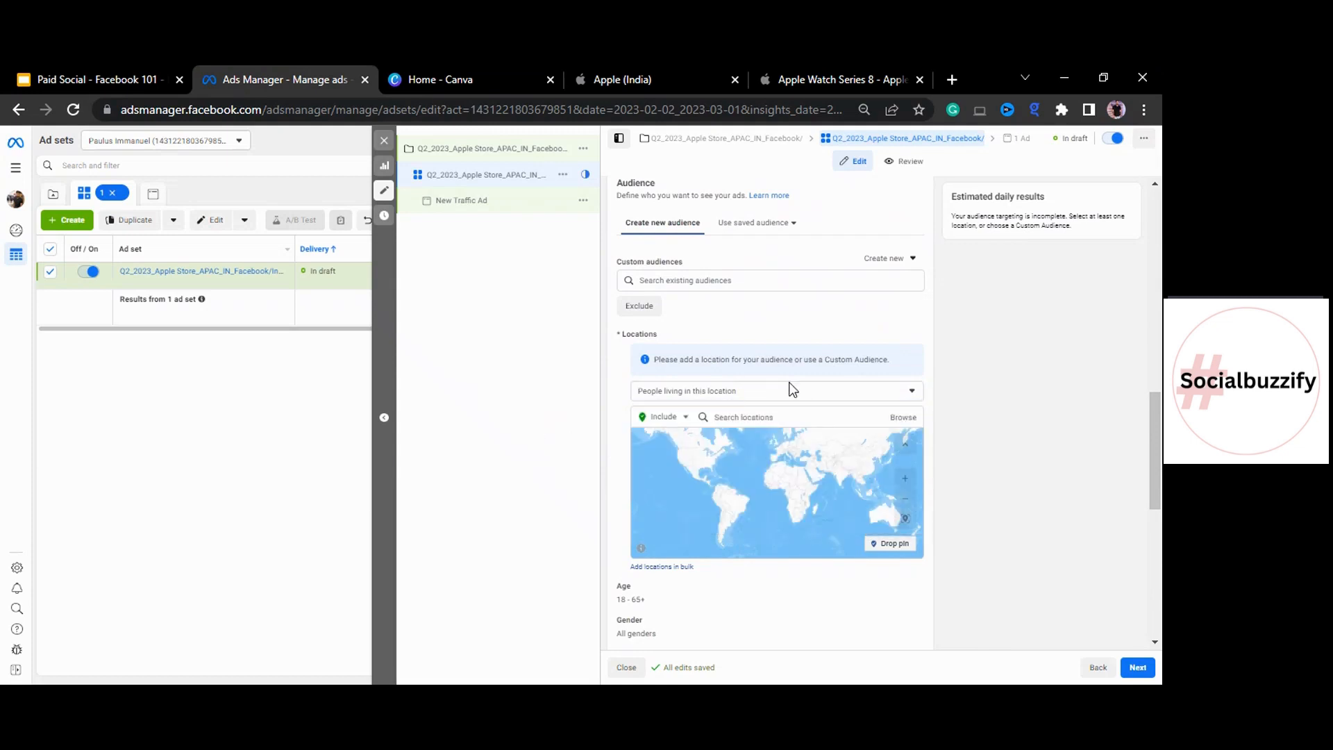
scroll(964, 375, "down", 1)
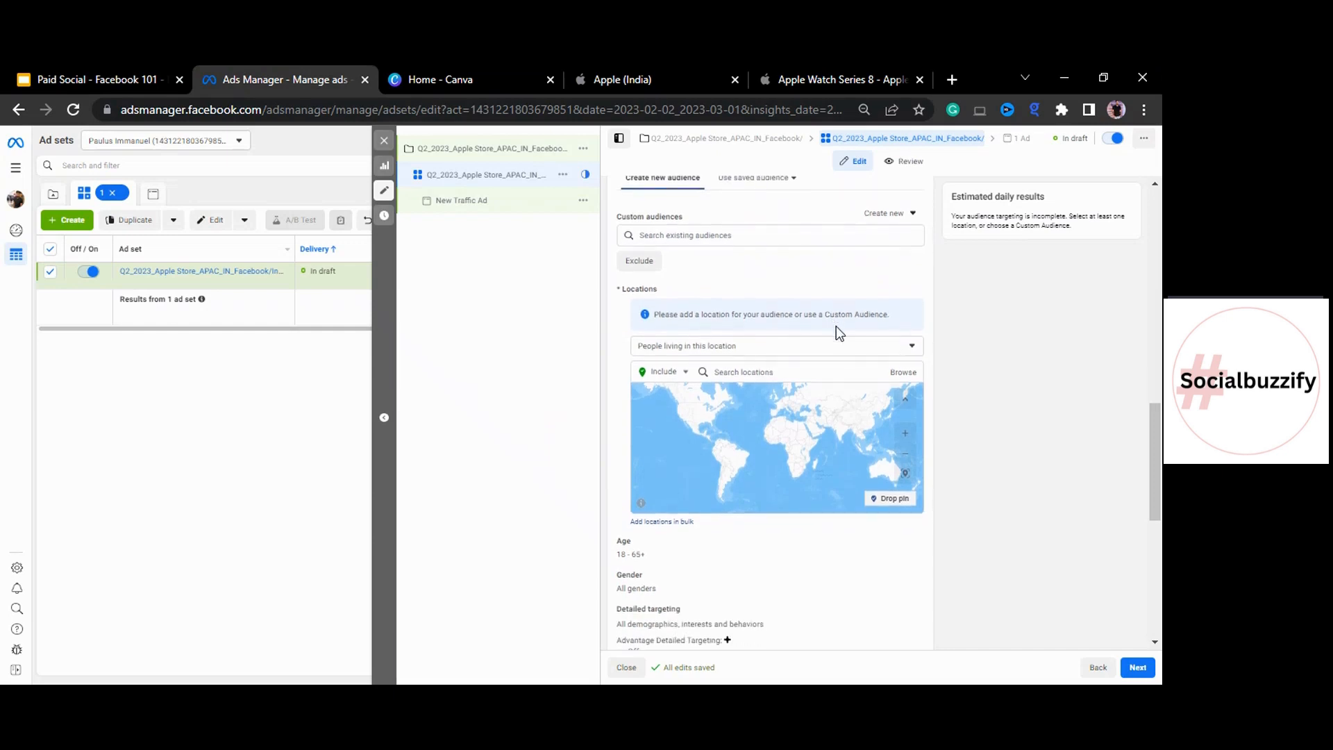
left_click(789, 370)
type("India")
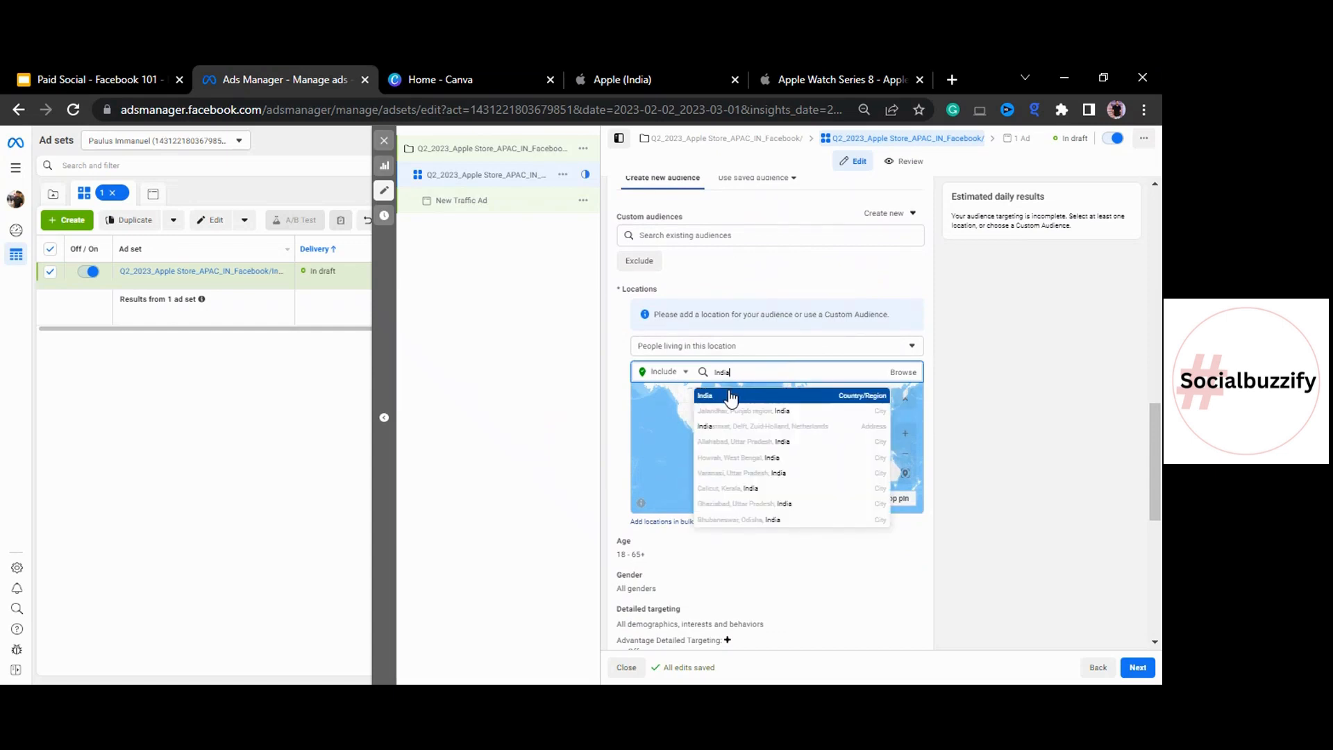
left_click(727, 394)
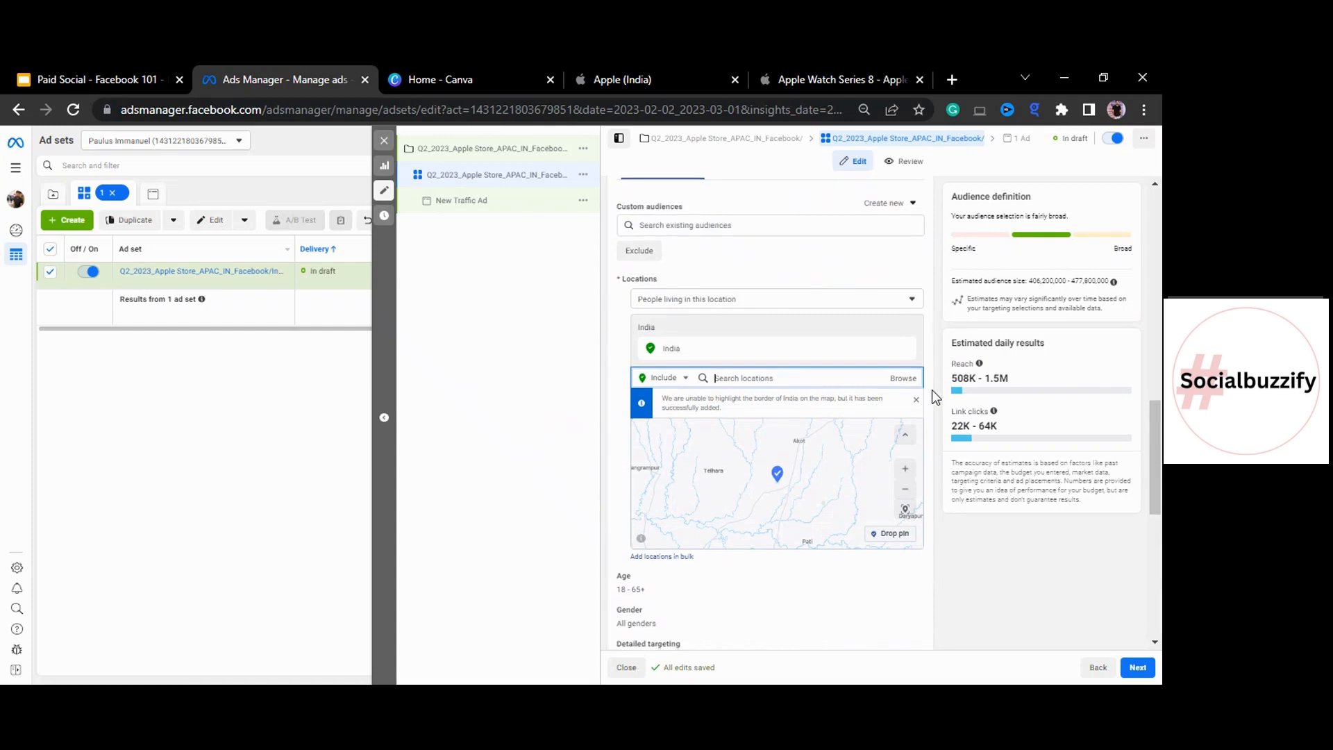
Set the audience's maximum age to 49, keeping the minimum at 18.
scroll(932, 390, "down", 4)
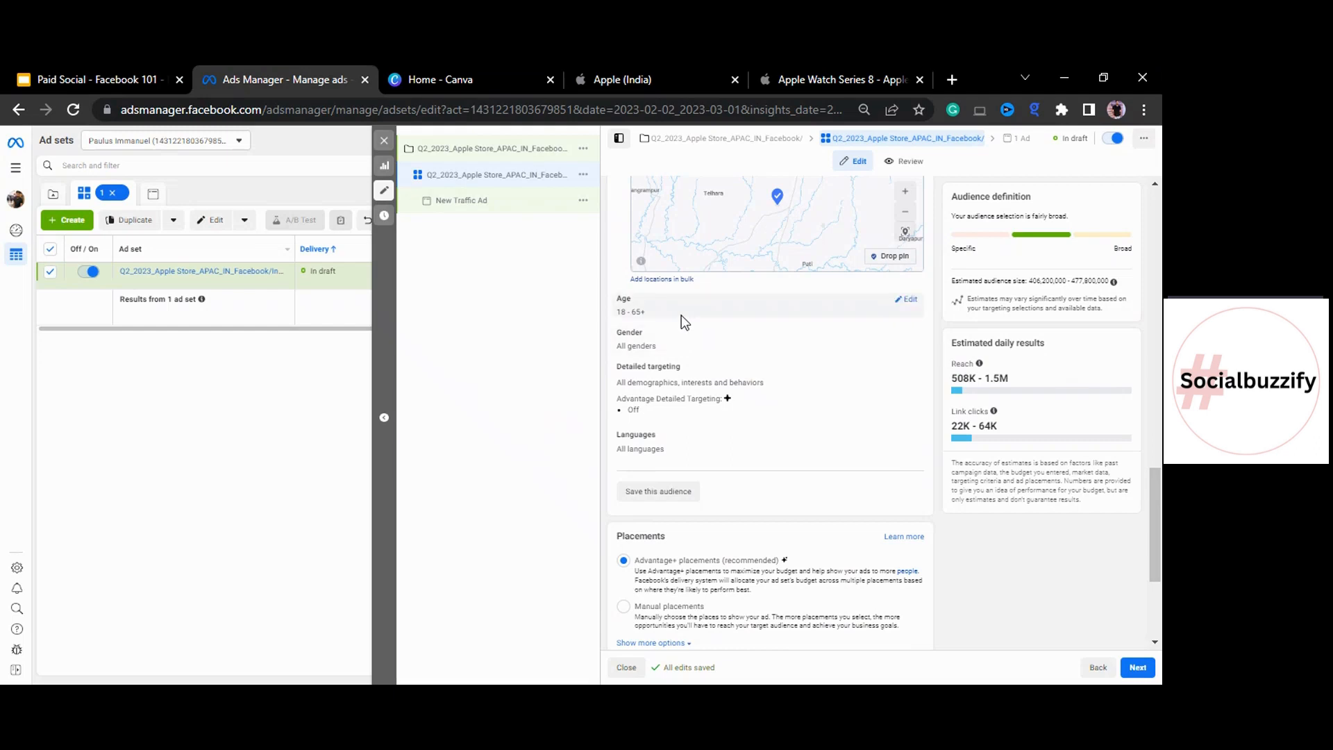
left_click(708, 325)
left_click(694, 317)
scroll(696, 387, "up", 4)
scroll(698, 403, "up", 2)
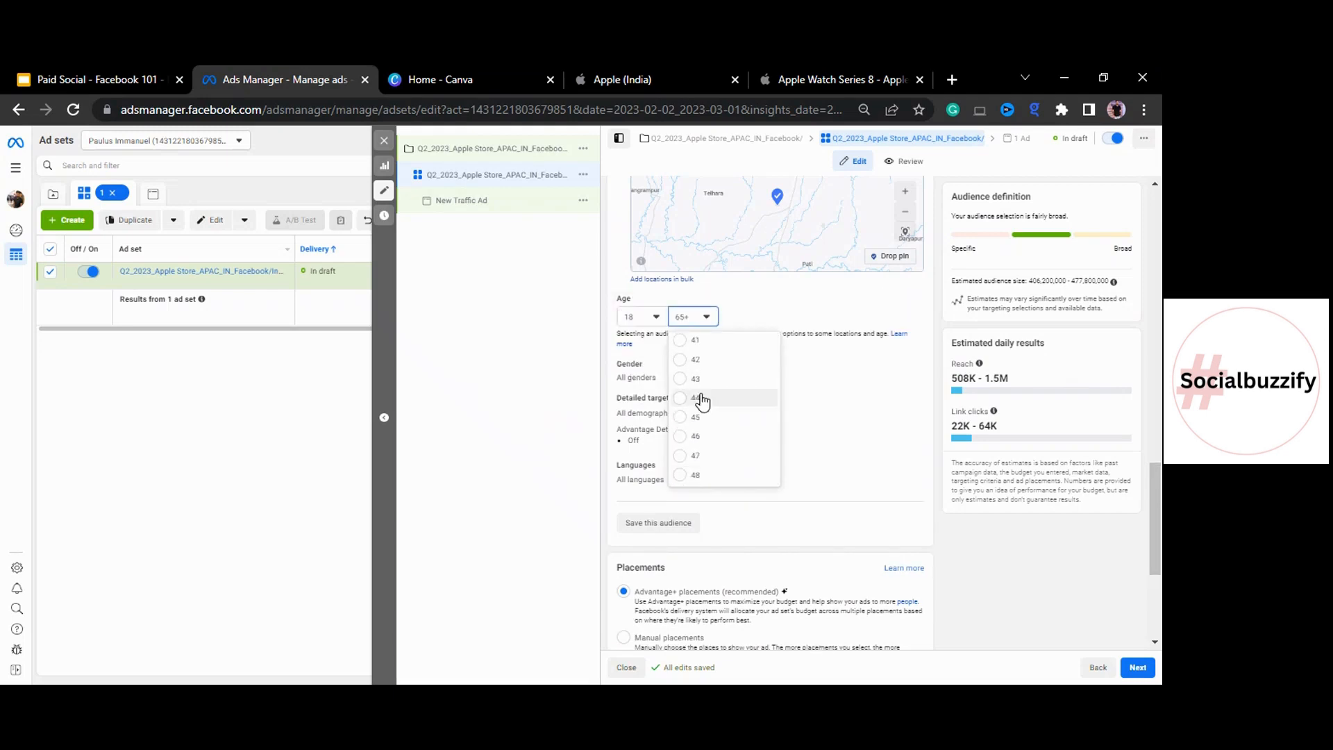
left_click(700, 425)
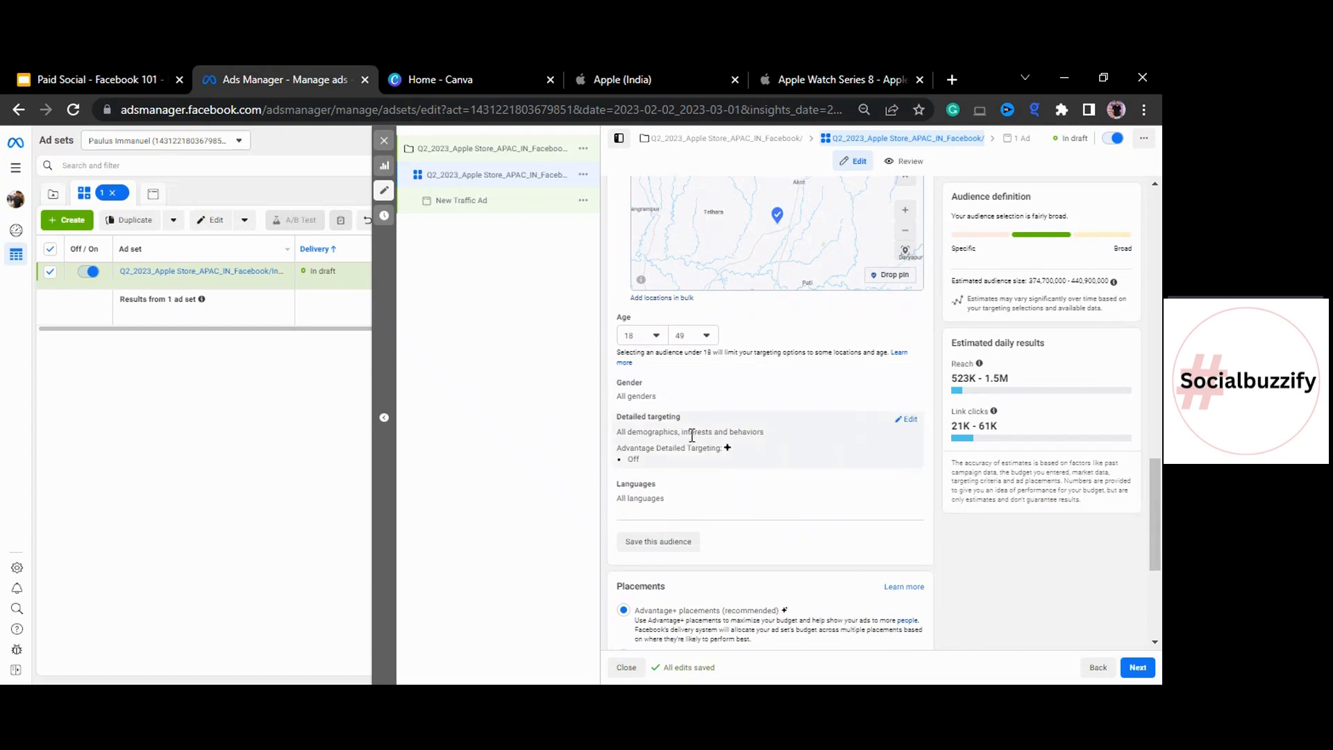
scroll(692, 436, "down", 1)
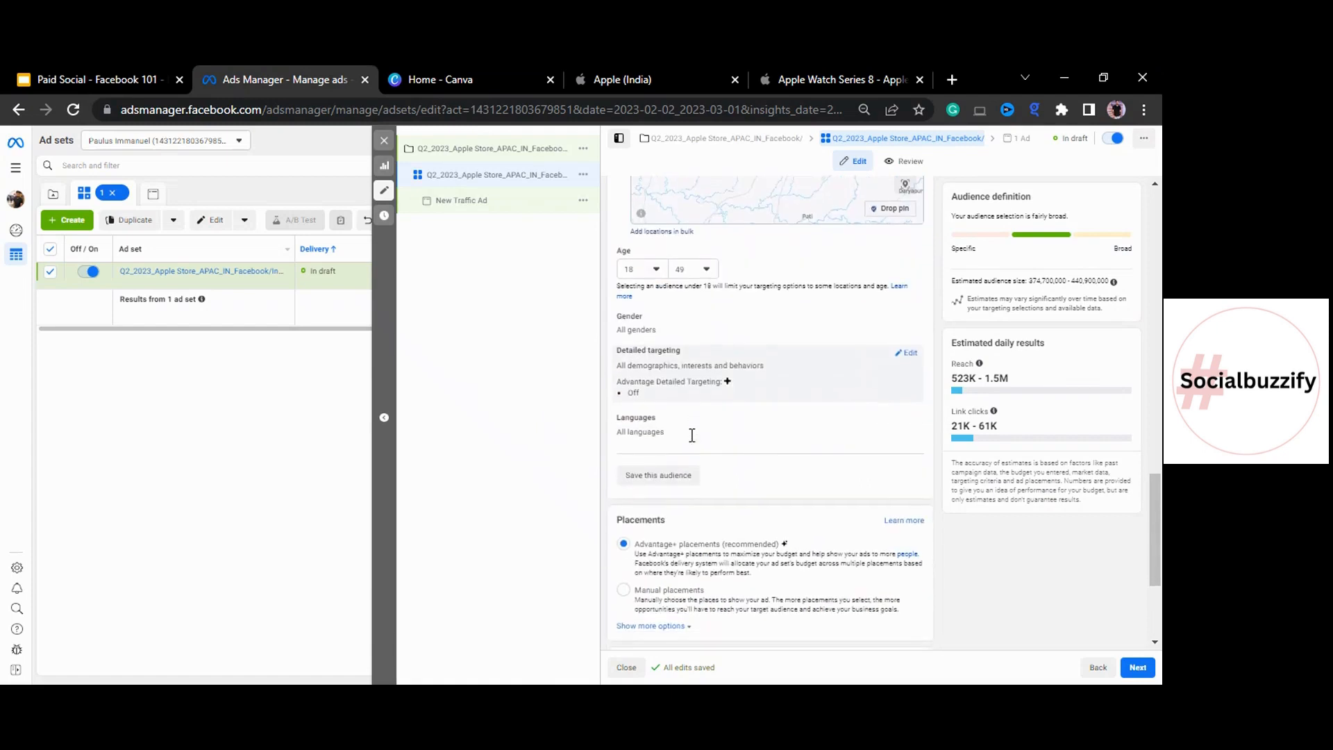
scroll(773, 328, "up", 1)
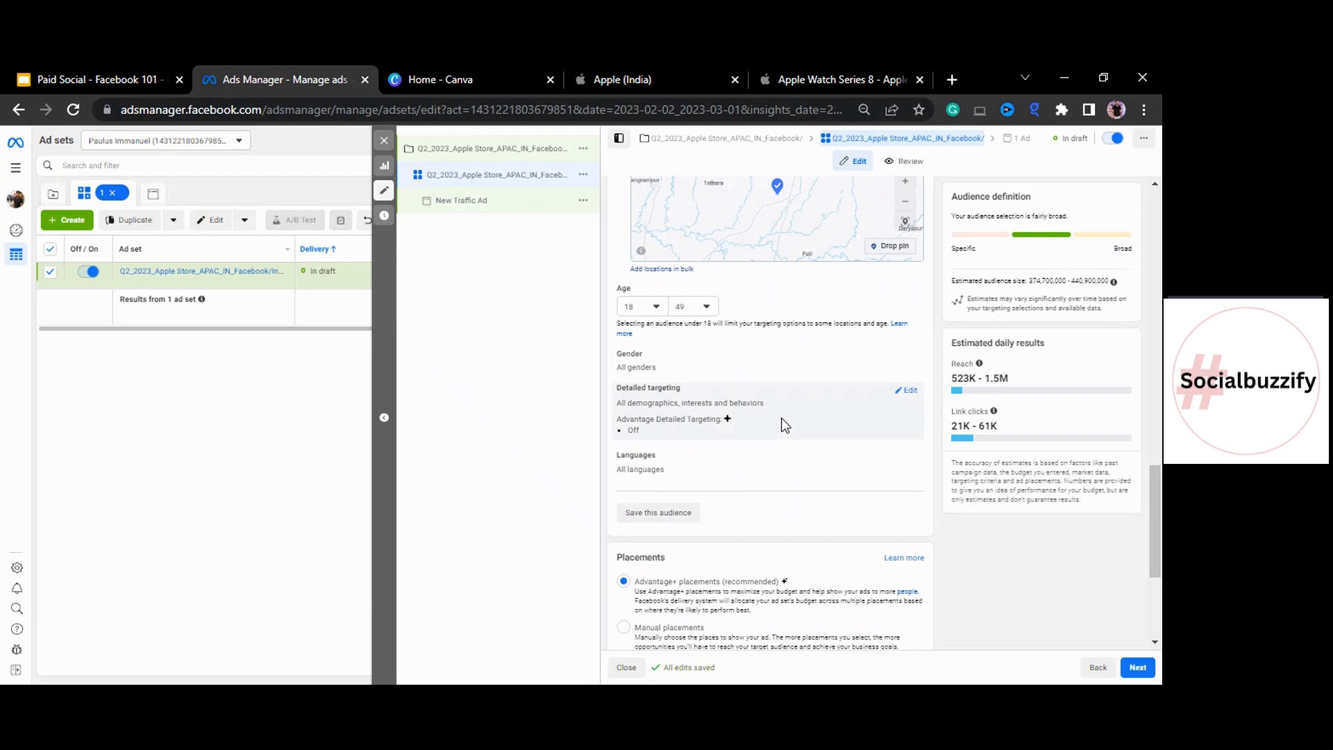
scroll(785, 425, "down", 1)
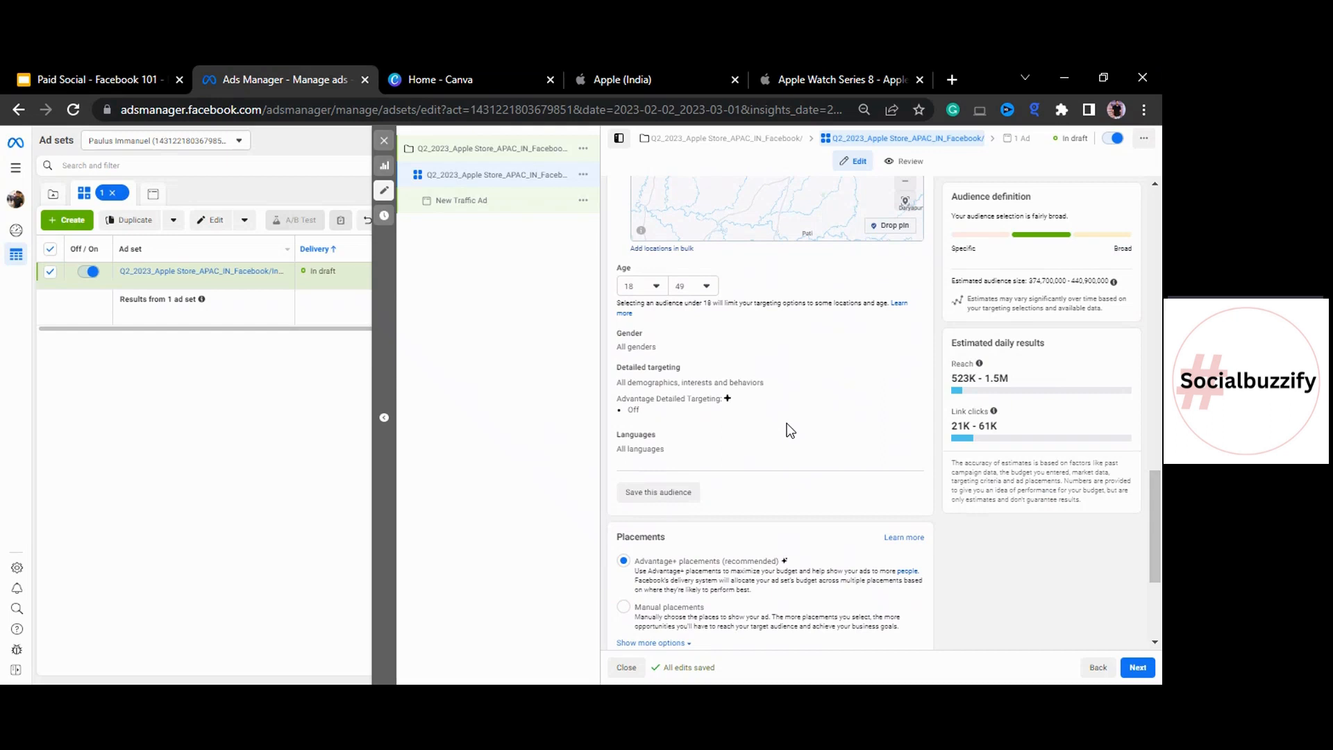
scroll(786, 423, "up", 1)
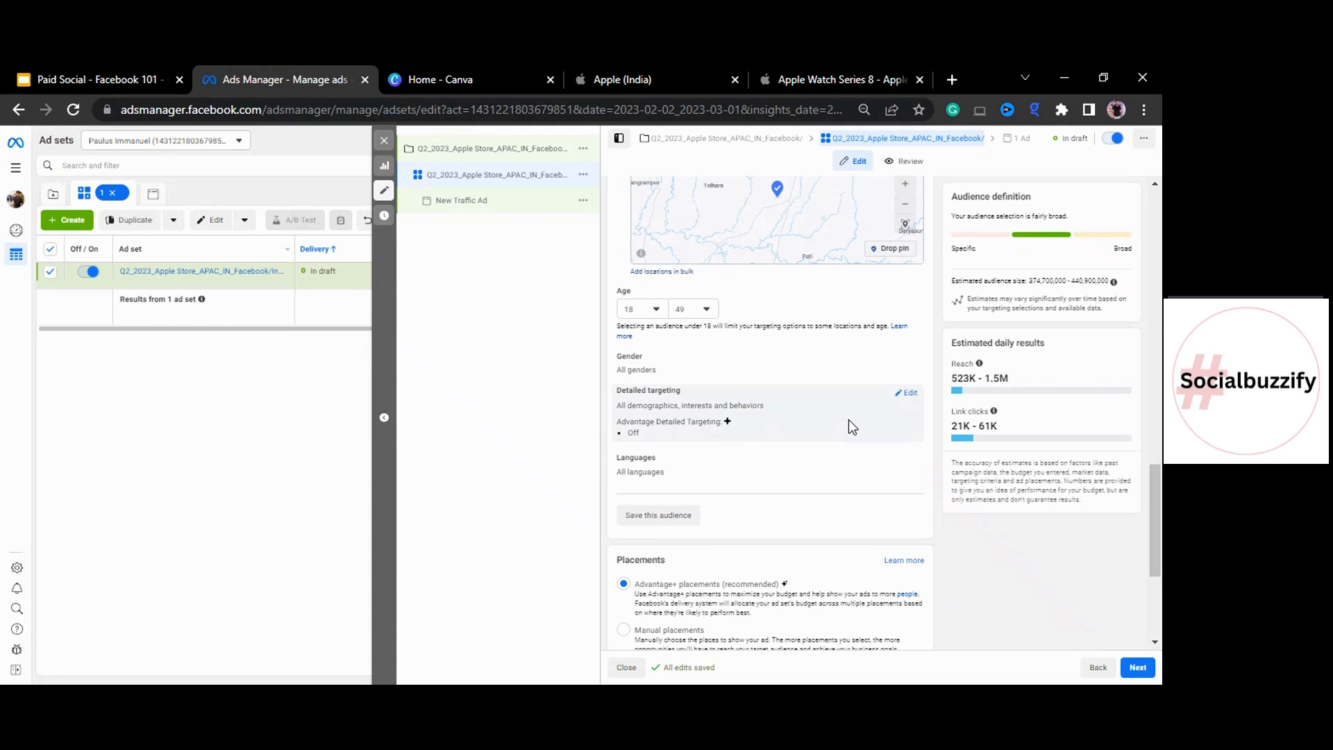
scroll(853, 426, "down", 1)
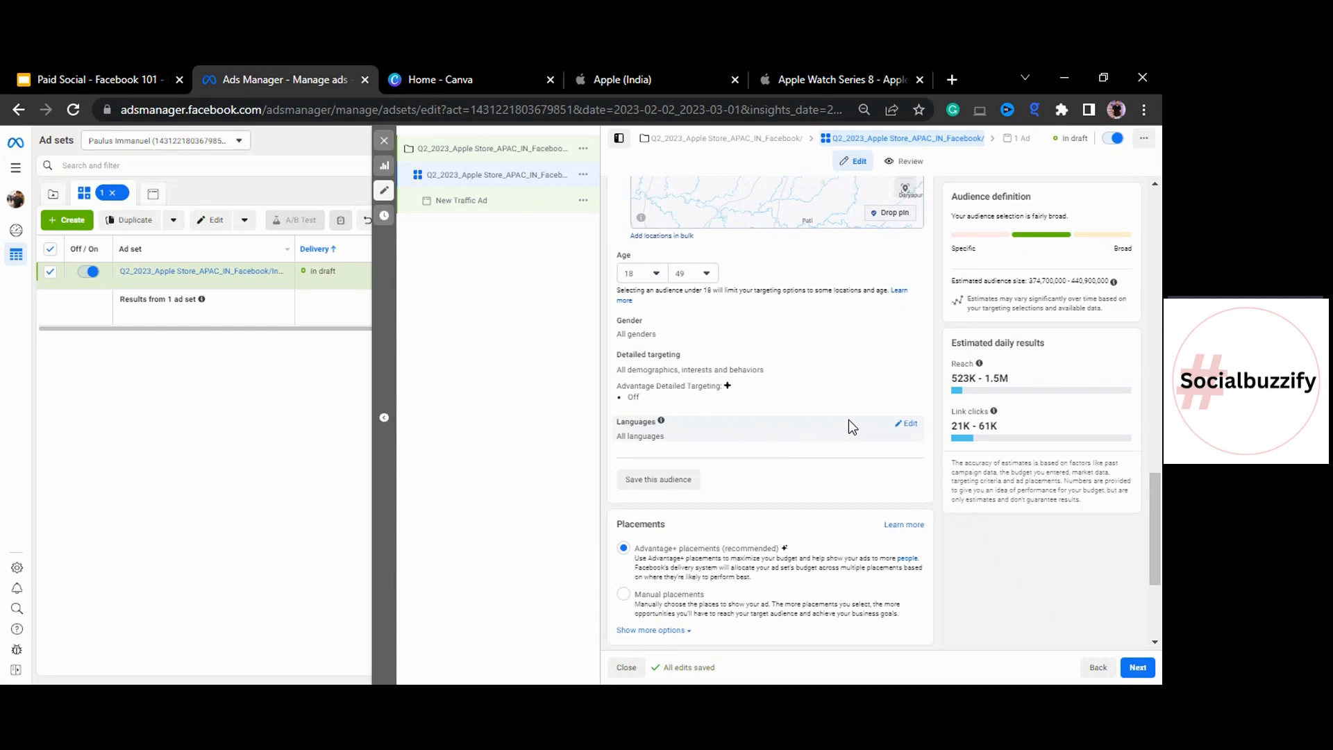
scroll(849, 419, "down", 1)
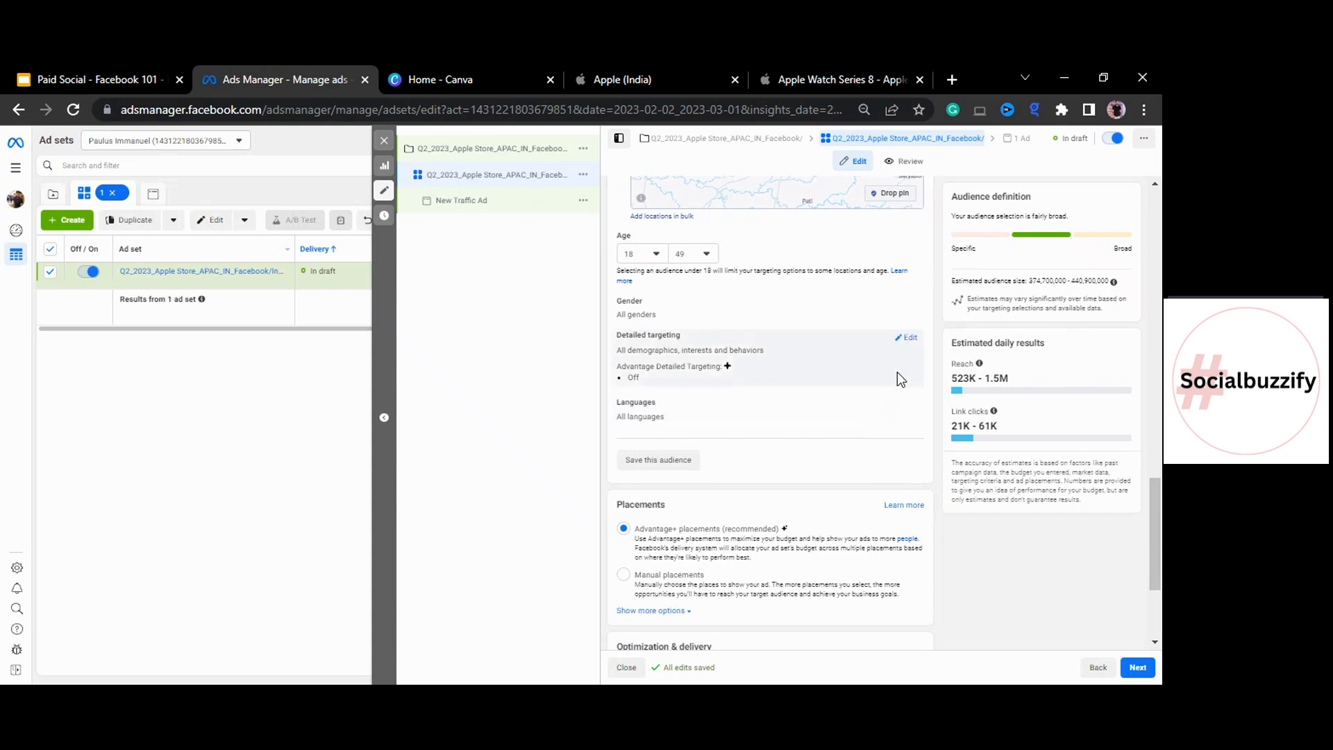
Add the interest Indian Premier League (cricket league) to the audience's included detailed targeting.
left_click(906, 338)
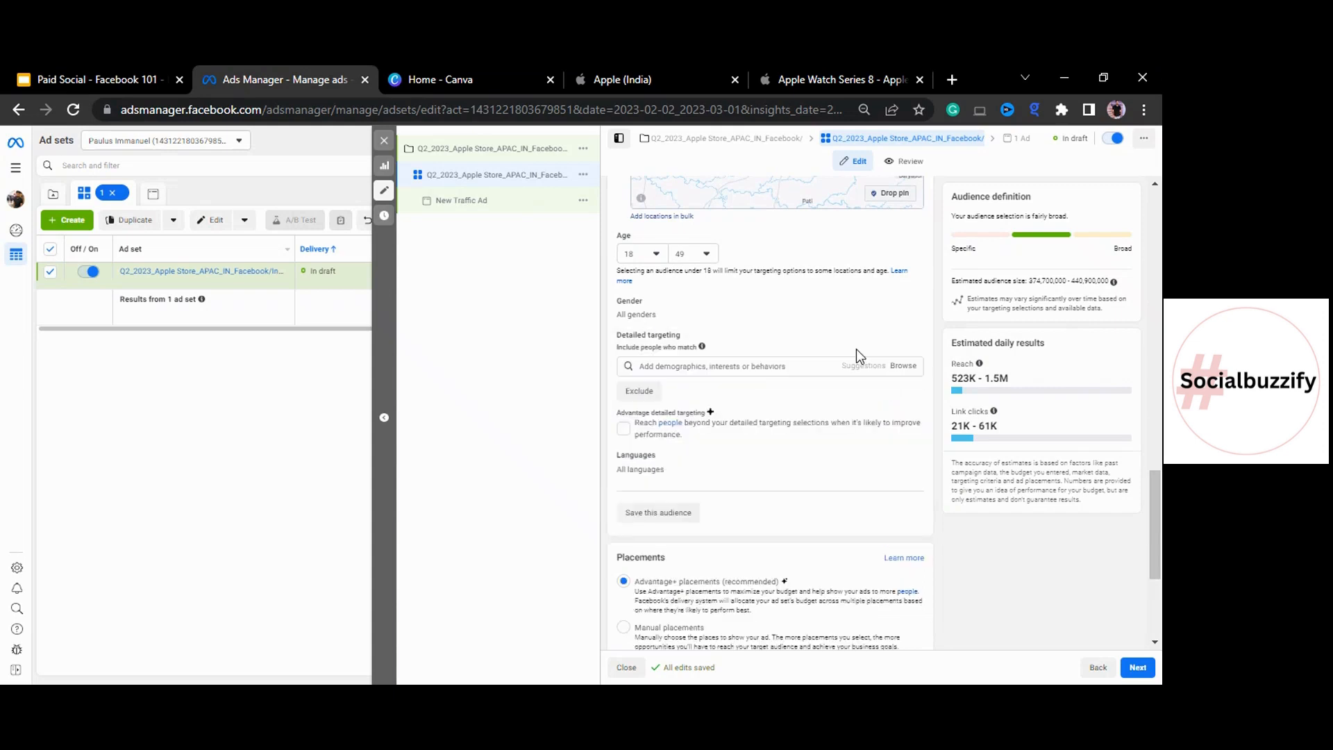
left_click(751, 368)
type("Indian pre")
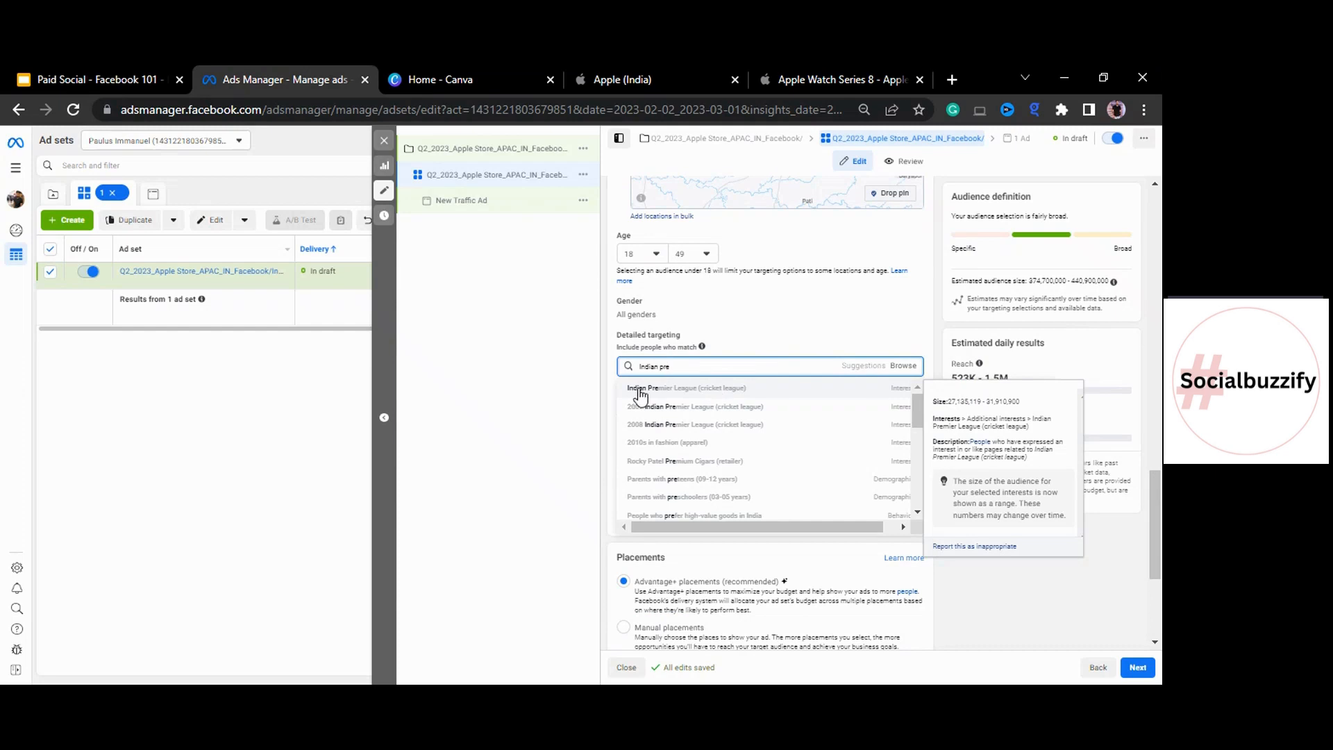
left_click(733, 394)
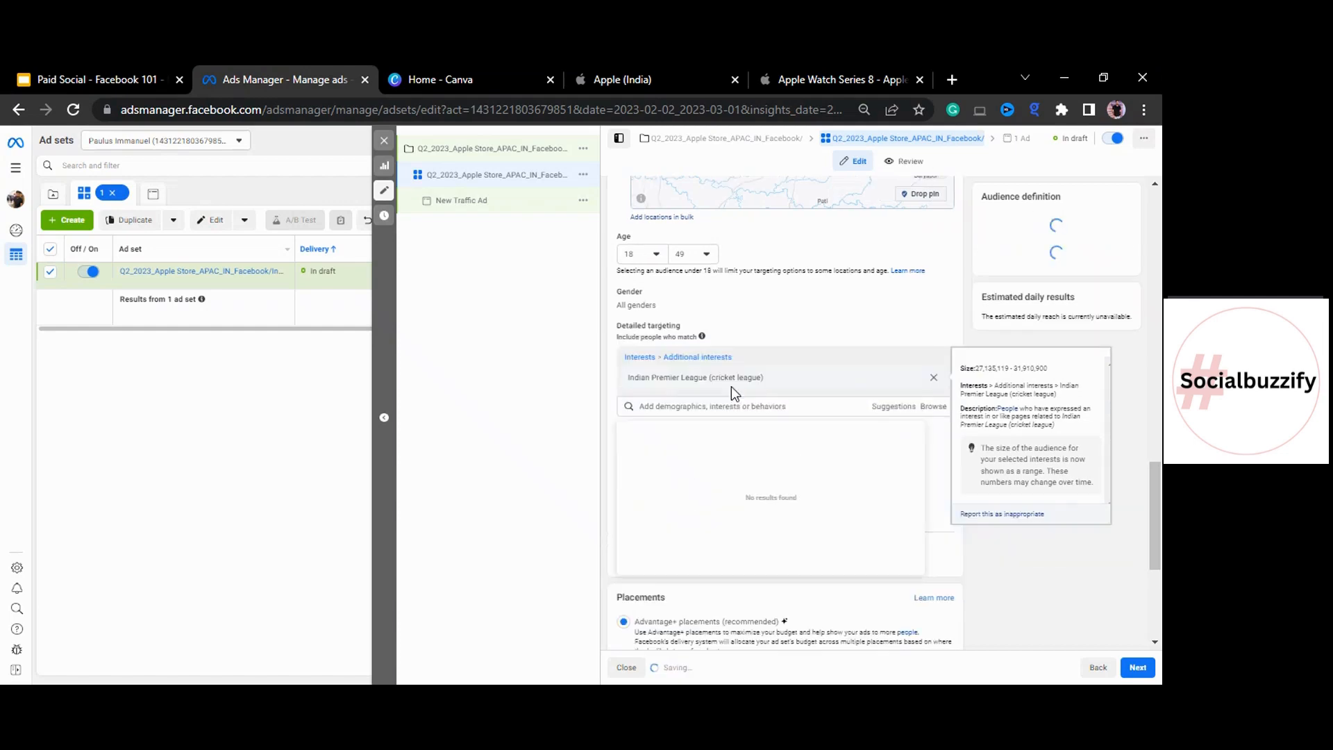
left_click(931, 494)
Append _IPL to the end of the ad set name.
scroll(931, 494, "up", 5)
scroll(930, 493, "up", 5)
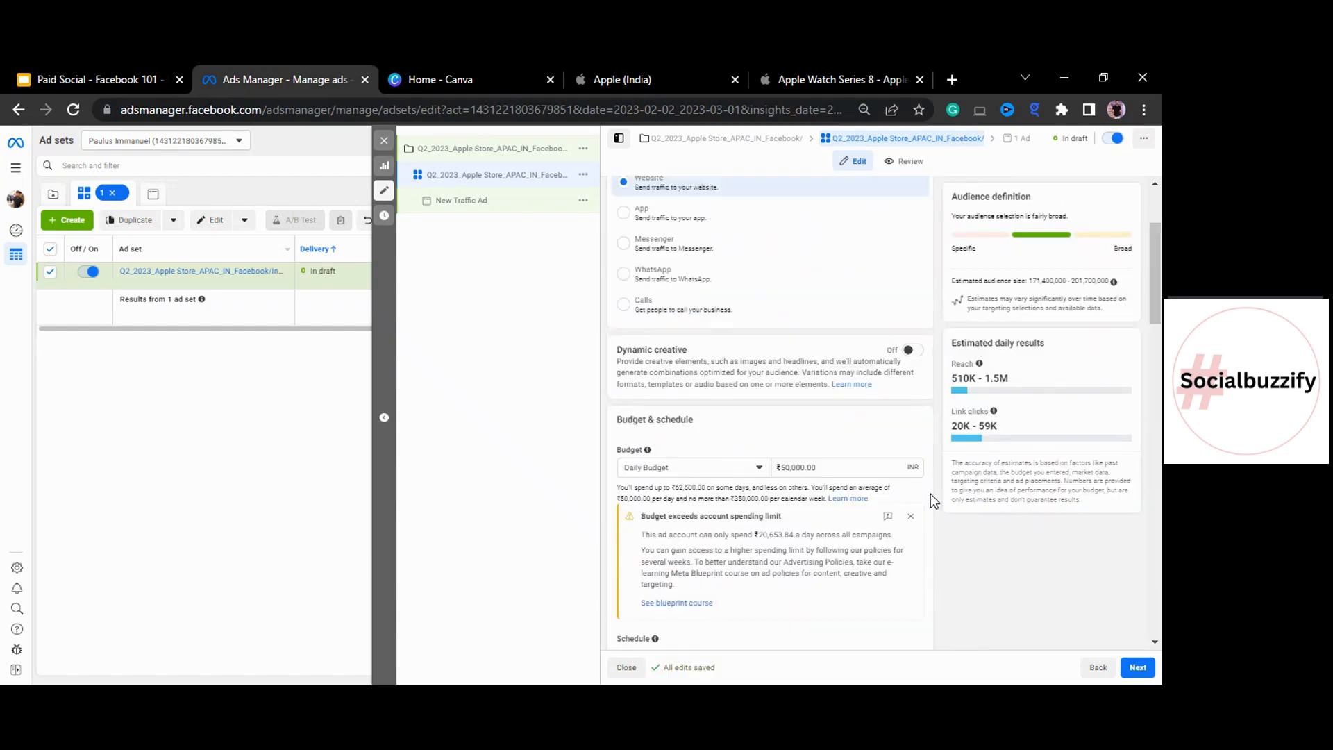
left_click(820, 224)
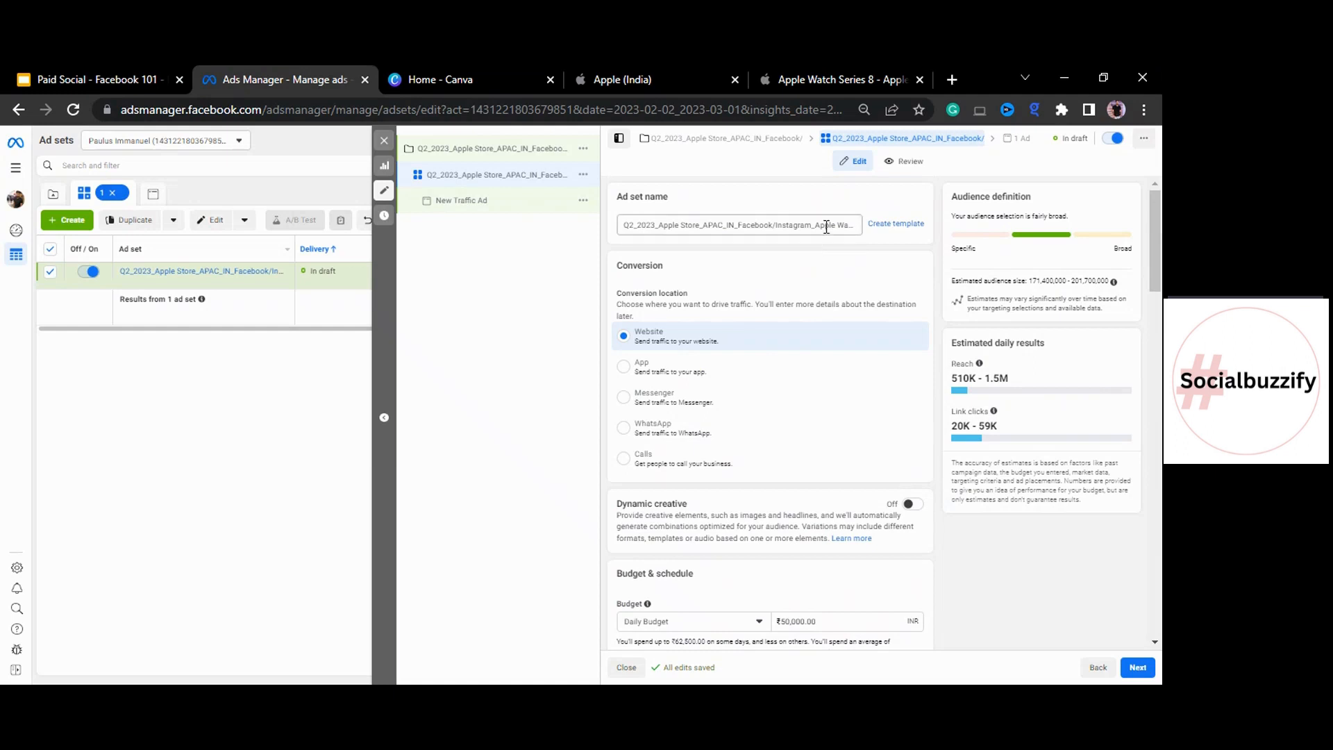
key("End")
type("_IPL")
left_click(489, 410)
Restrict the audience's languages to English (UK) and English (US).
scroll(954, 532, "down", 10)
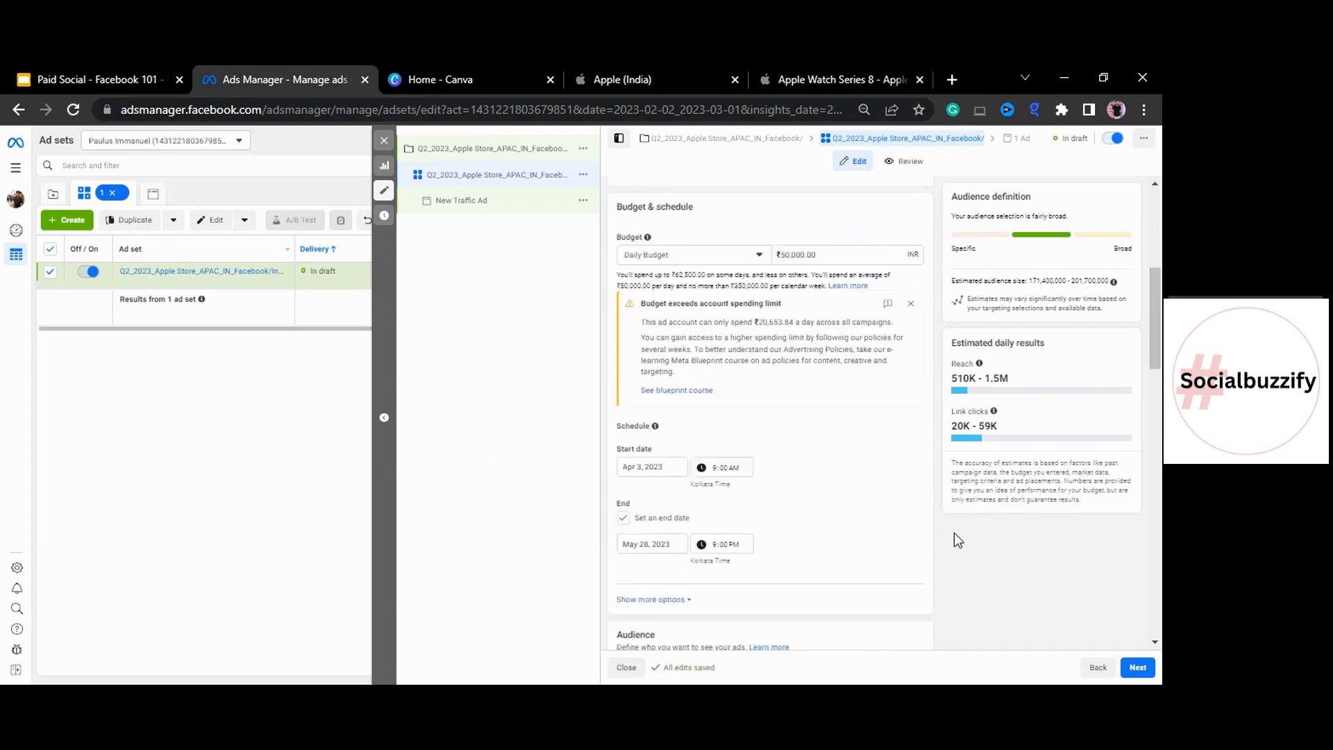
scroll(954, 532, "down", 10)
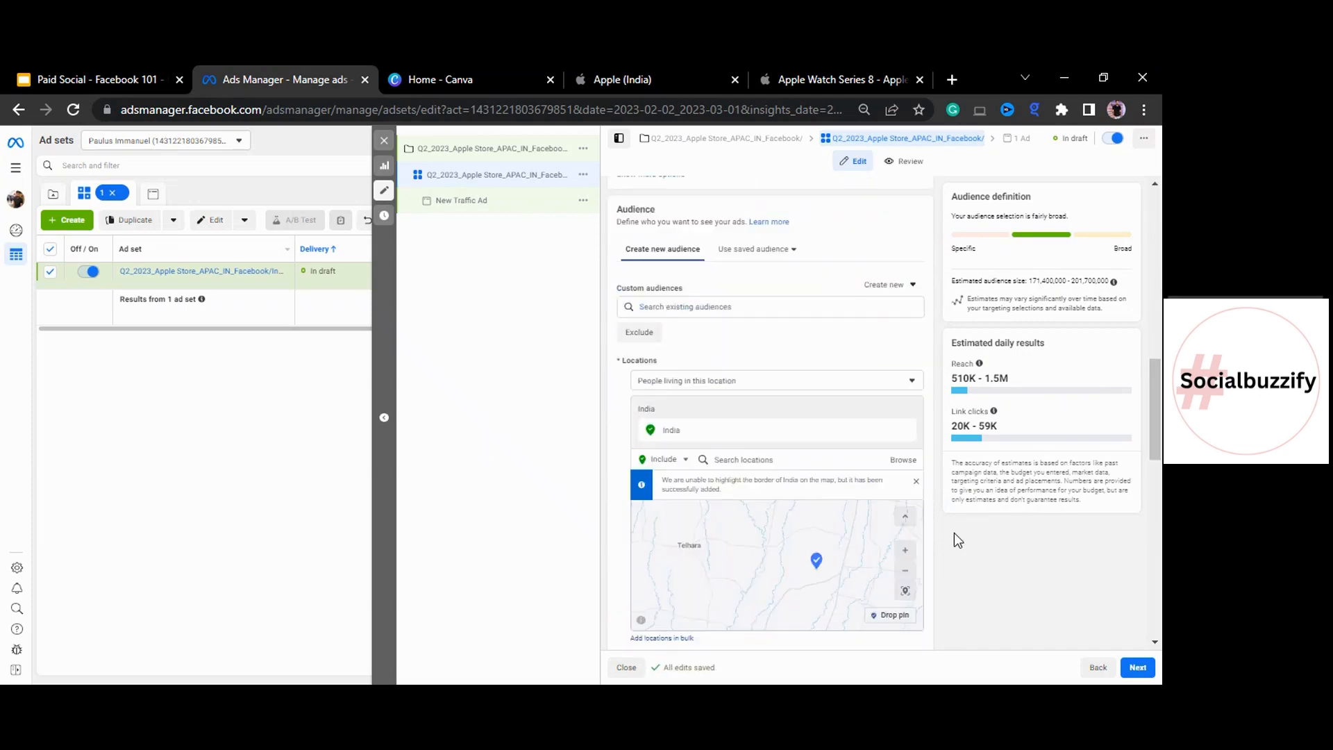
scroll(954, 532, "down", 1)
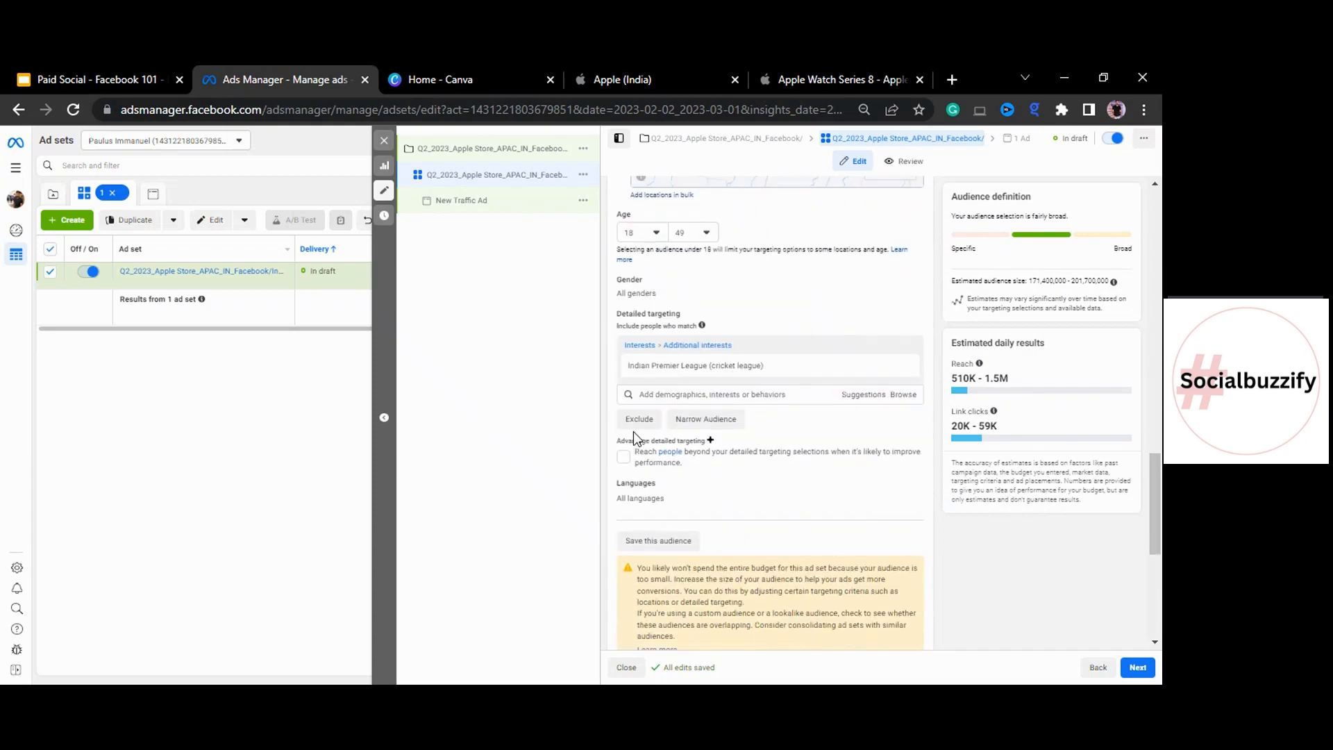
mouse_move(649, 498)
scroll(806, 479, "down", 1)
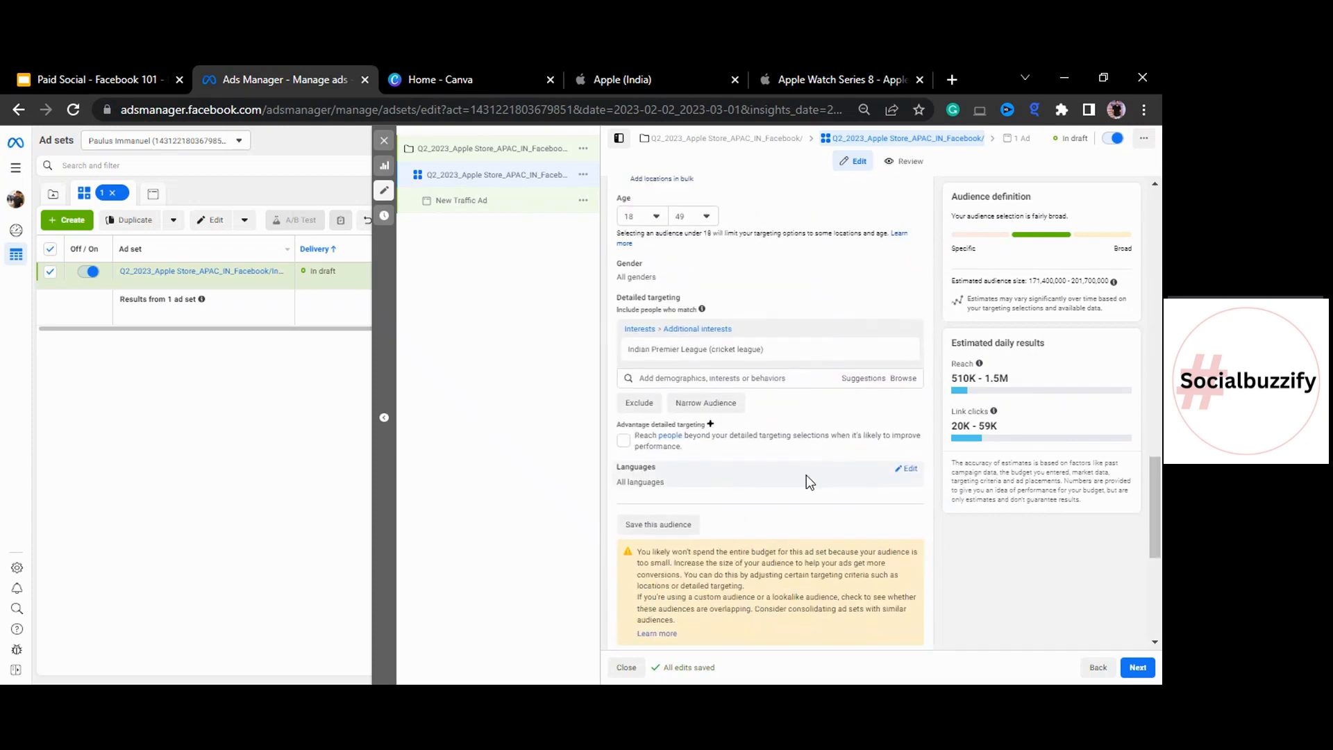
left_click(911, 468)
left_click(677, 486)
type("E")
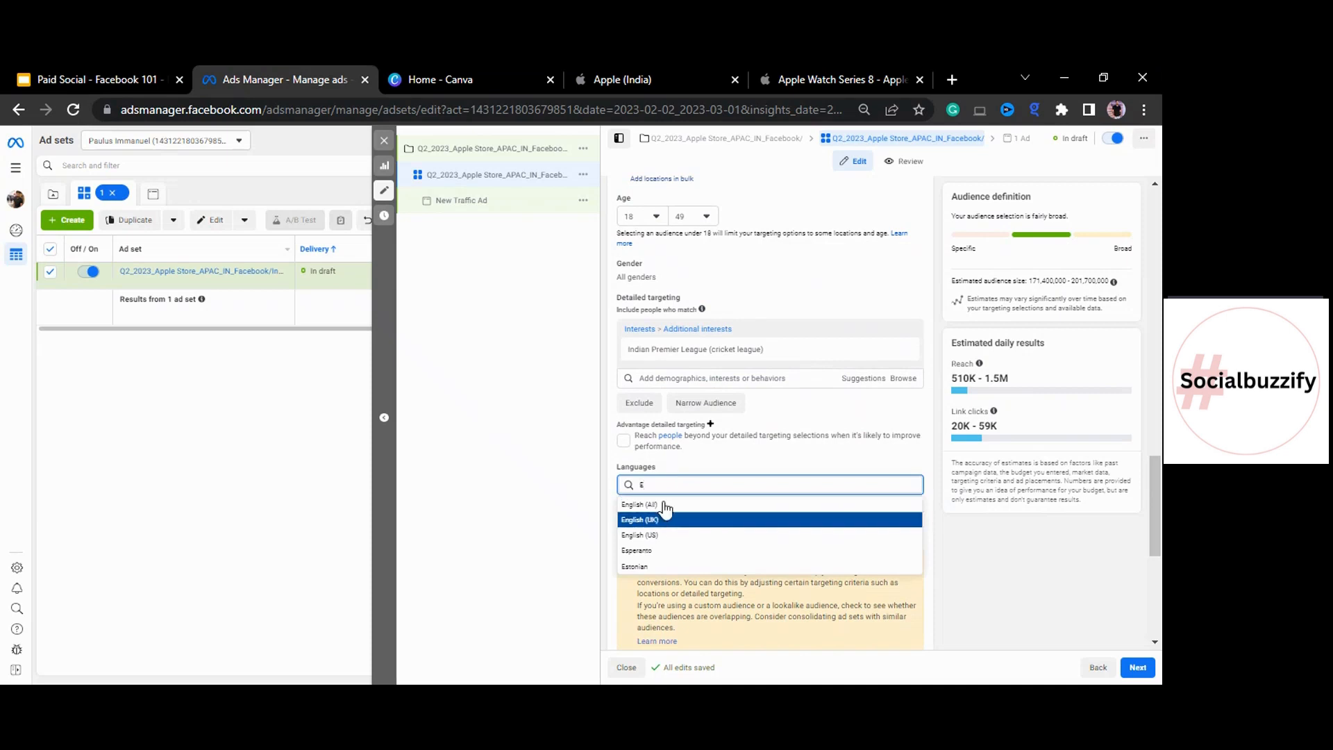
left_click(657, 520)
left_click(682, 498)
type("E")
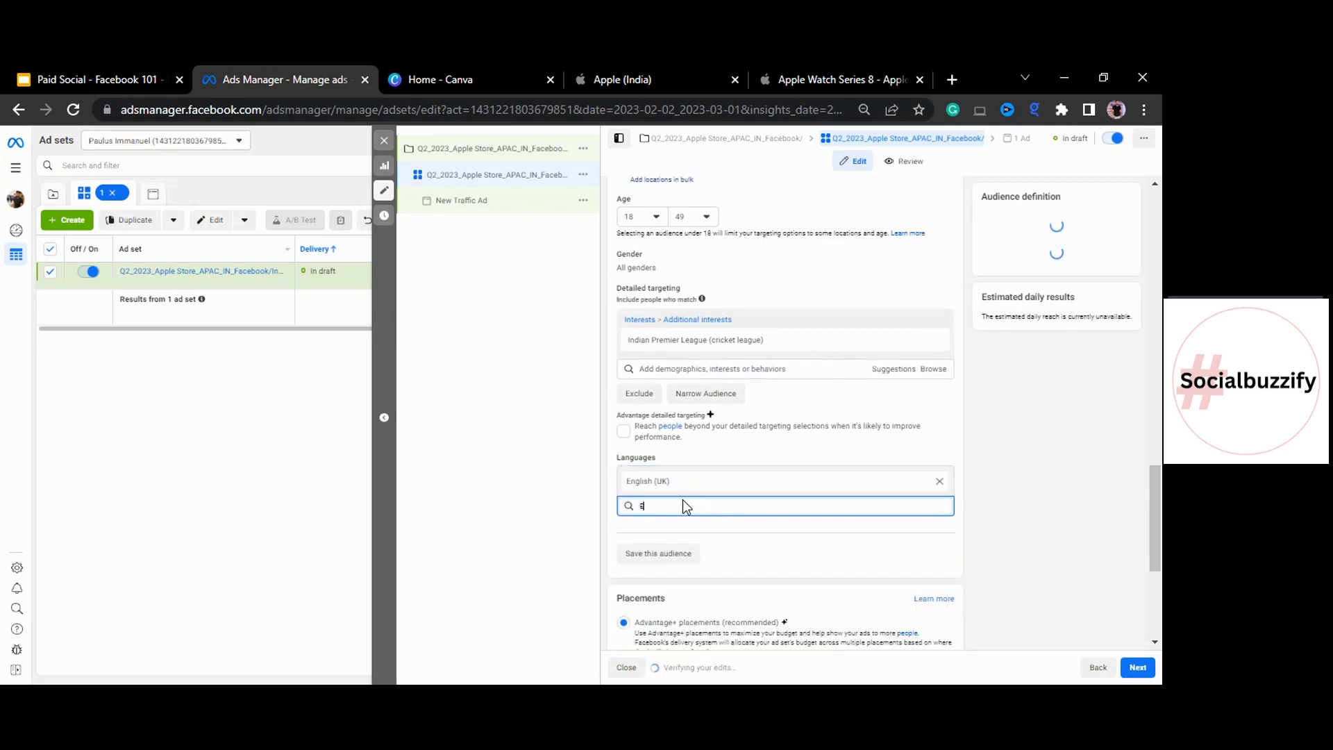
type("nglish")
key("Down")
key("Return")
left_click(959, 499)
scroll(960, 499, "down", 1)
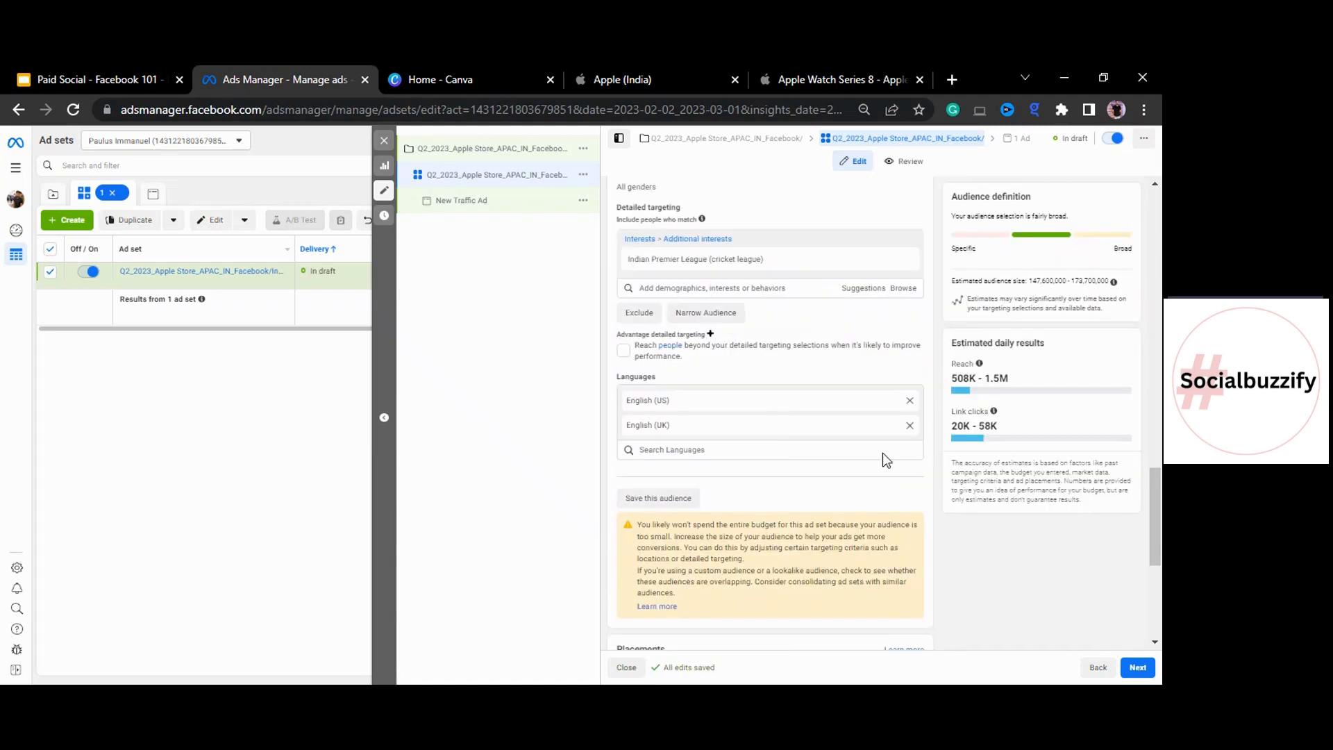
Exclude people matching the Uses a mobile device behaviors for 1-3, 4-6, 7-9, 10-12 and 13-18 months.
left_click(634, 317)
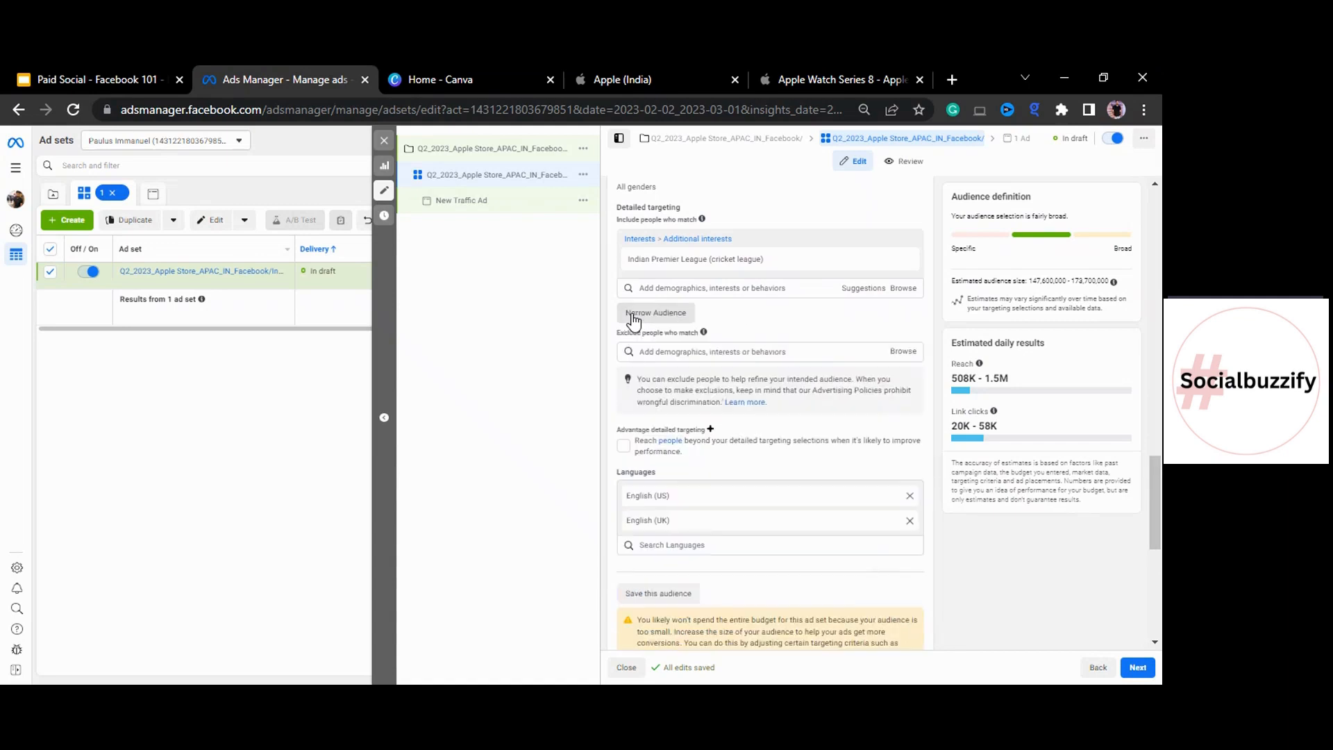
left_click(752, 353)
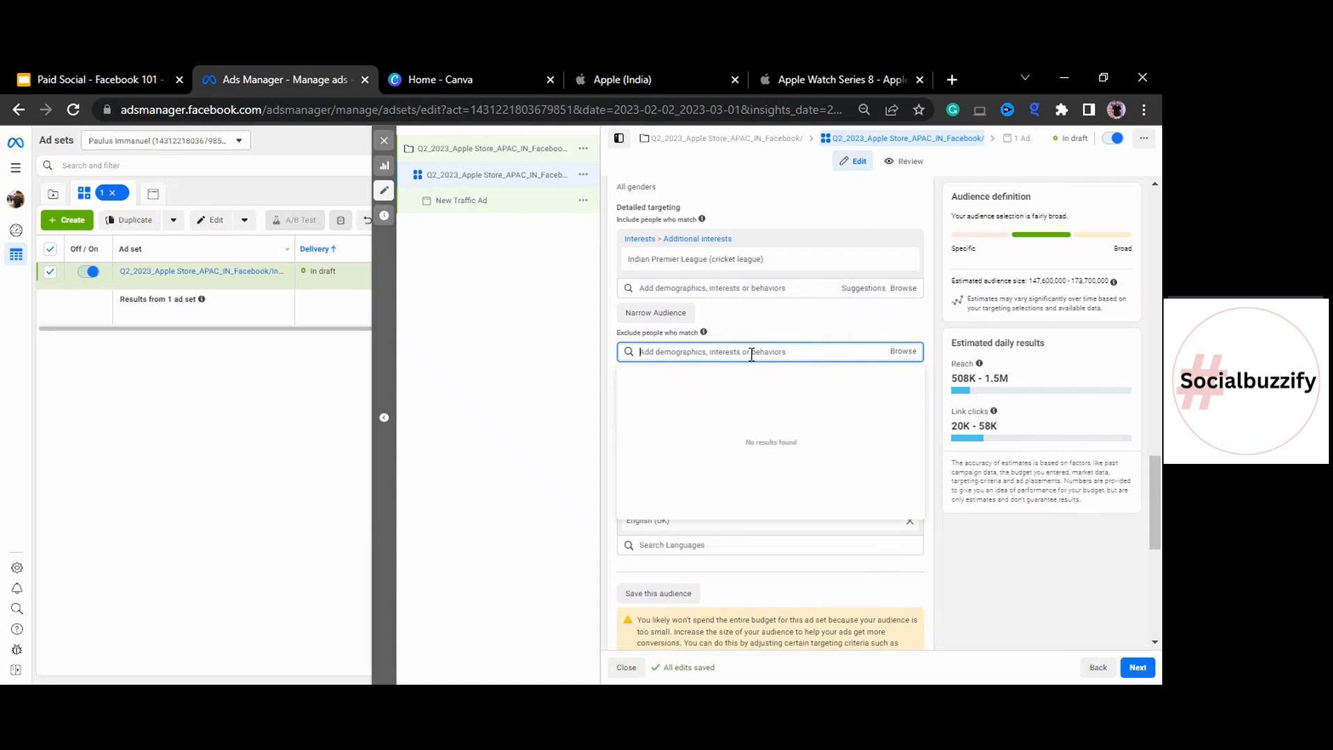
type("Uses a mobile ")
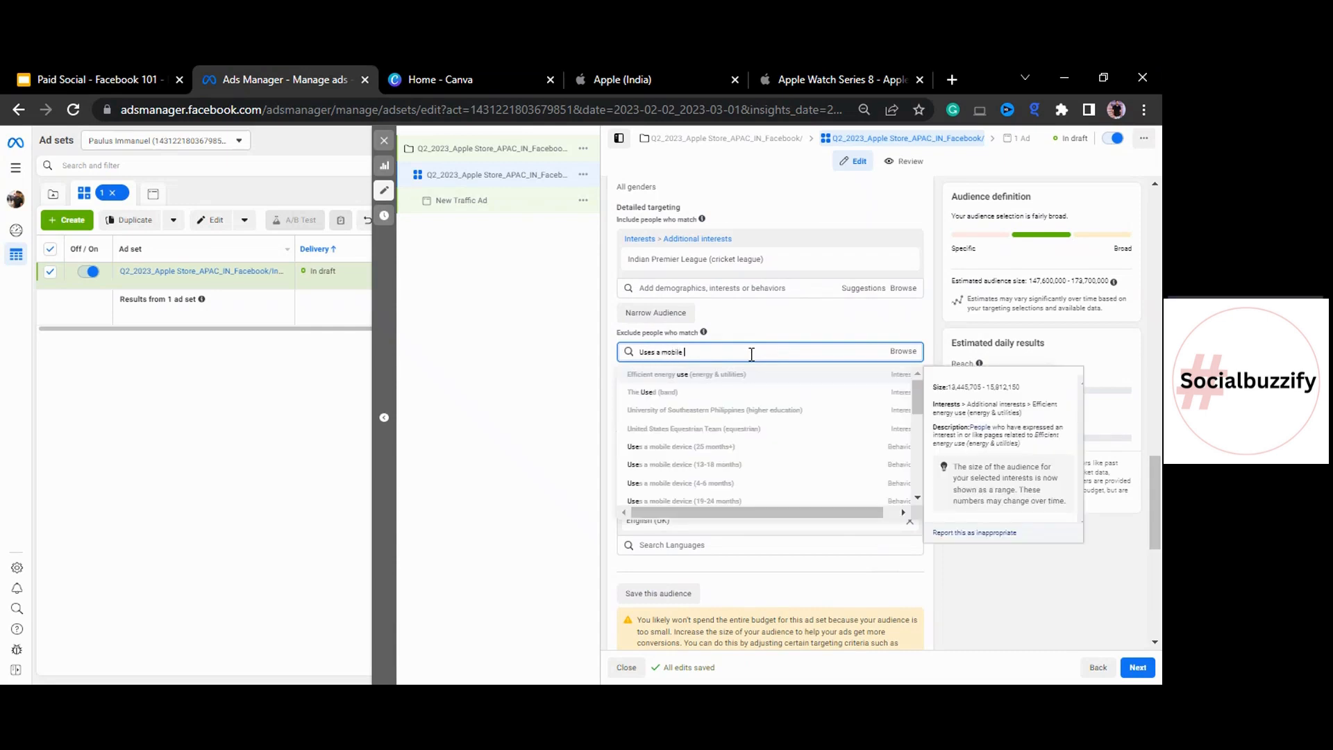
type("de")
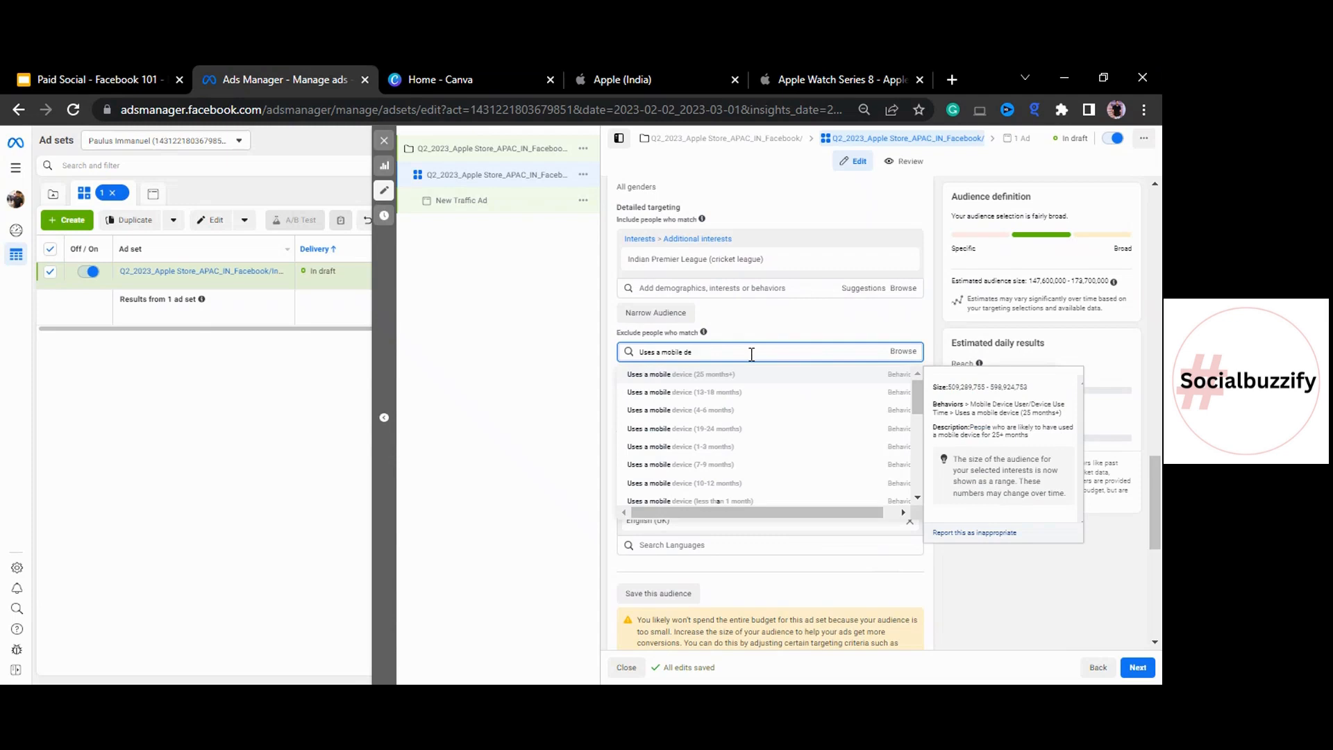
scroll(753, 451, "down", 1)
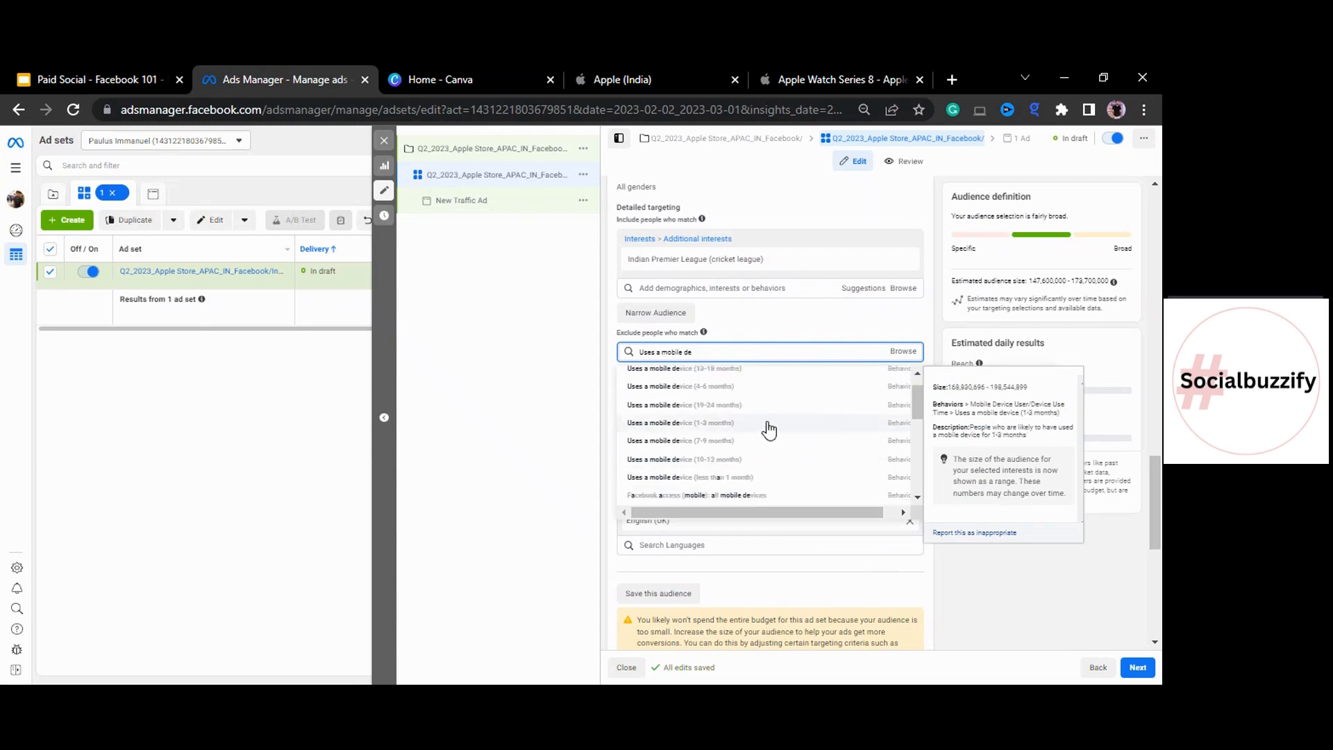
left_click(743, 381)
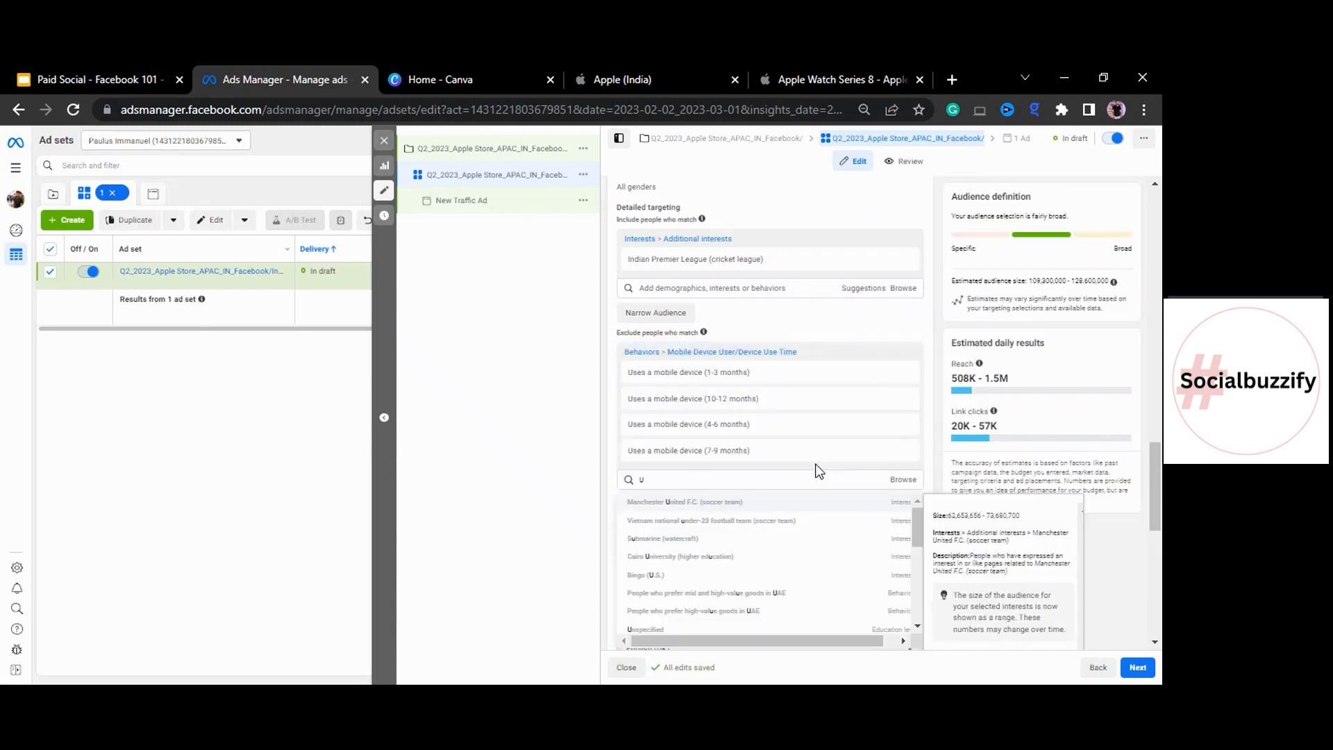
type("ses a mobile device (")
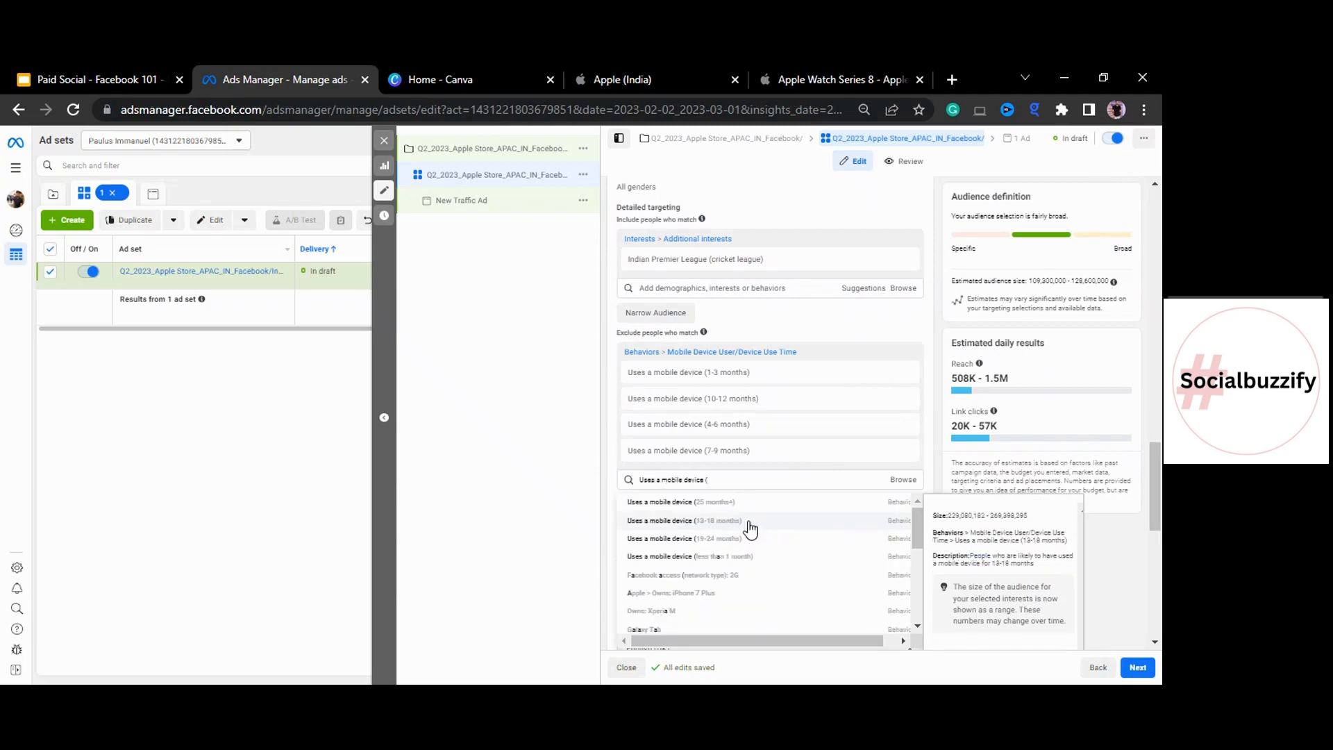
left_click(748, 524)
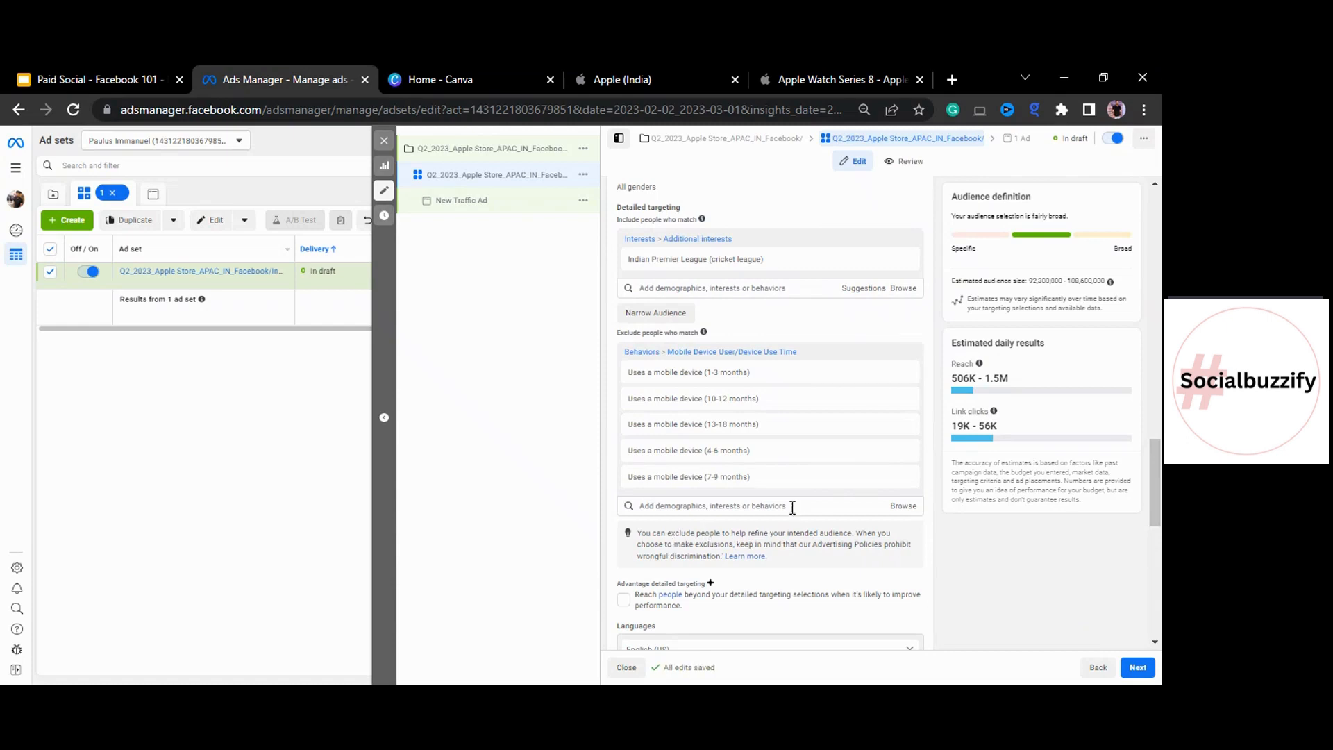
Add the employers Apple TV and Apple Music to the audience's detailed targeting exclusions.
left_click(854, 505)
type("Apple")
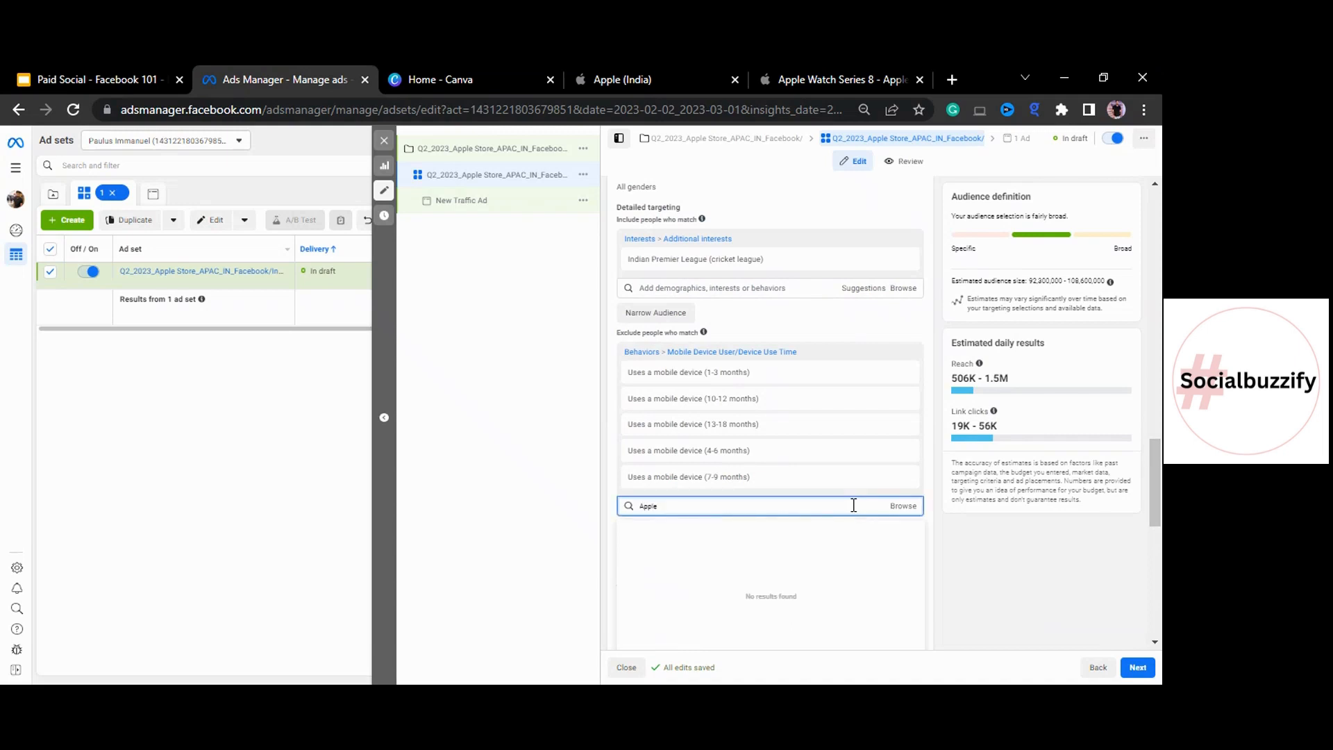
scroll(736, 545, "down", 5)
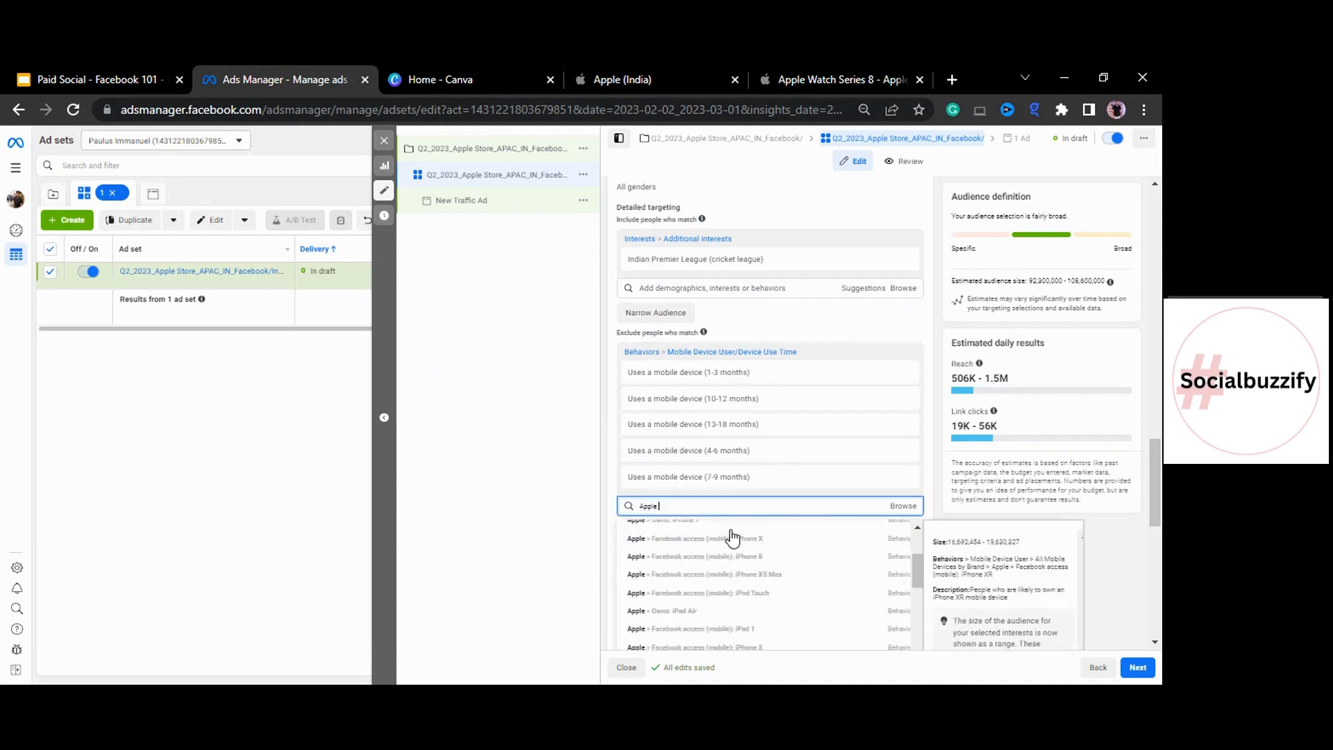
scroll(748, 559, "up", 1)
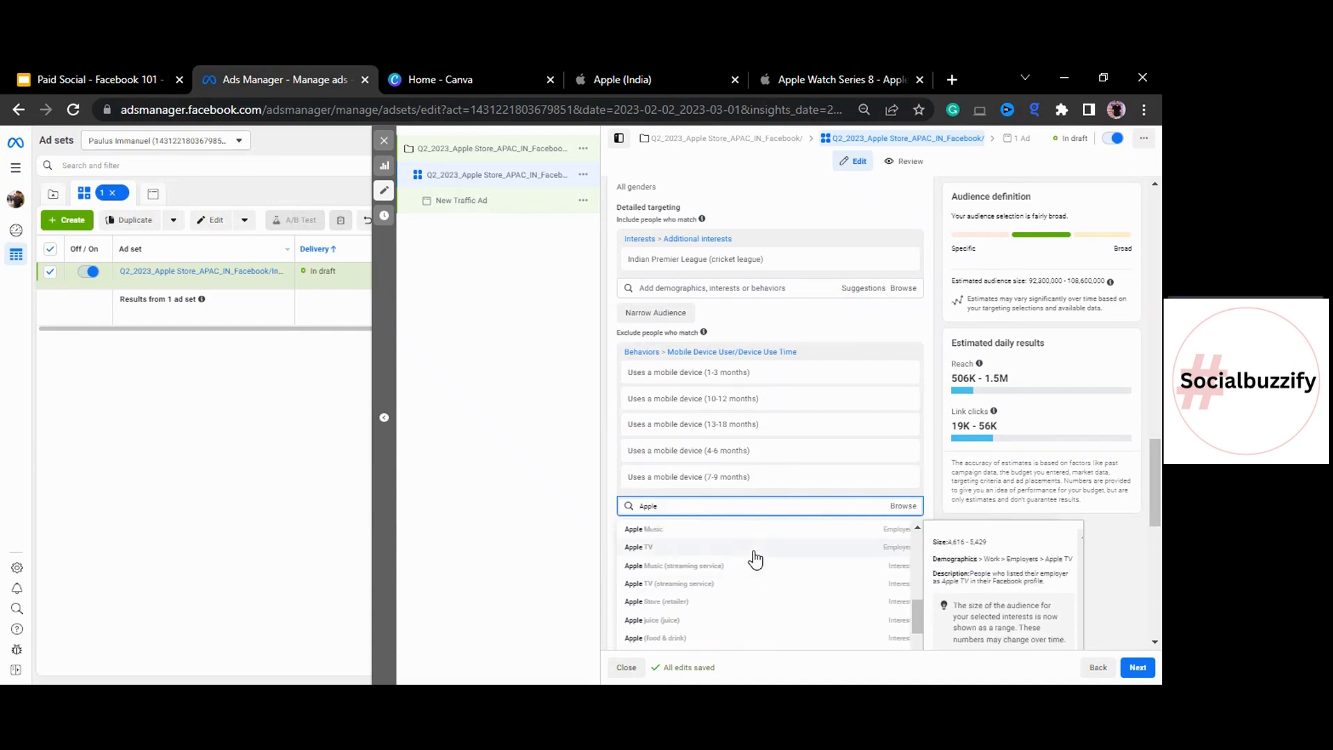
left_click(754, 552)
type("Apple music")
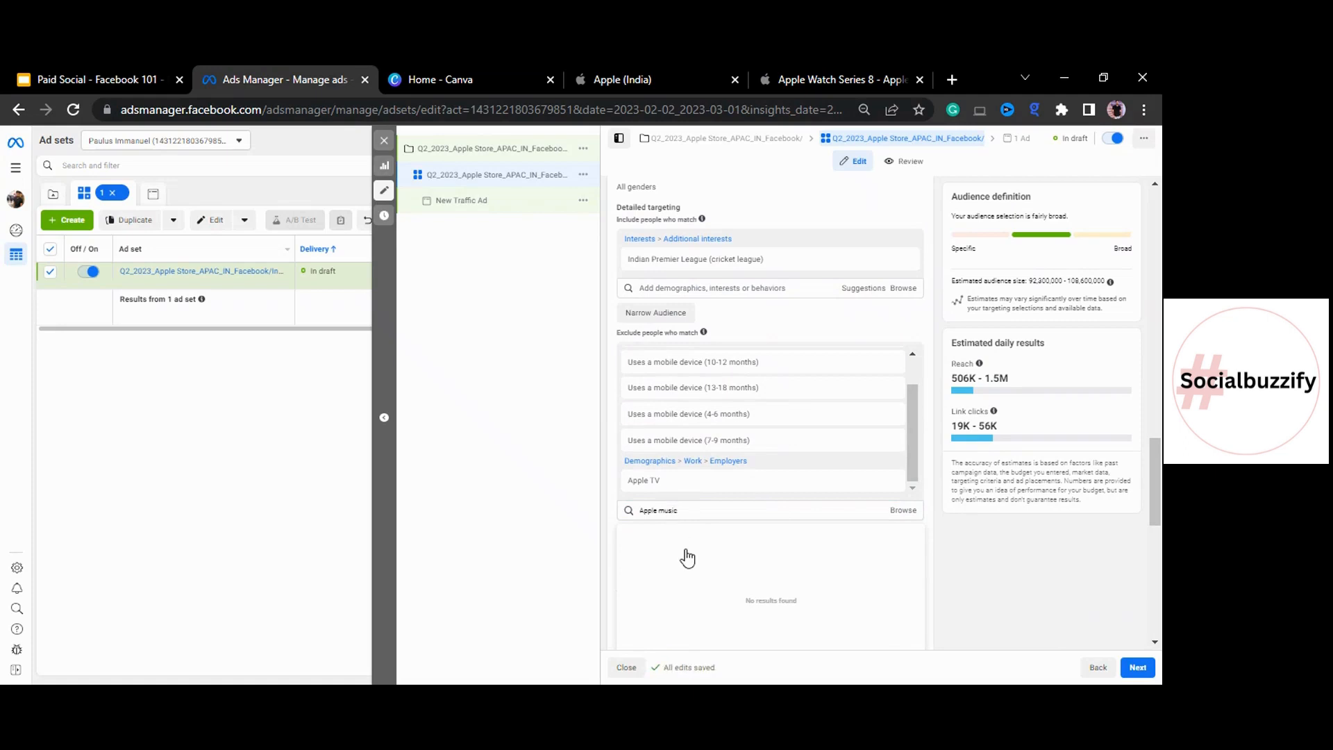
left_click(726, 536)
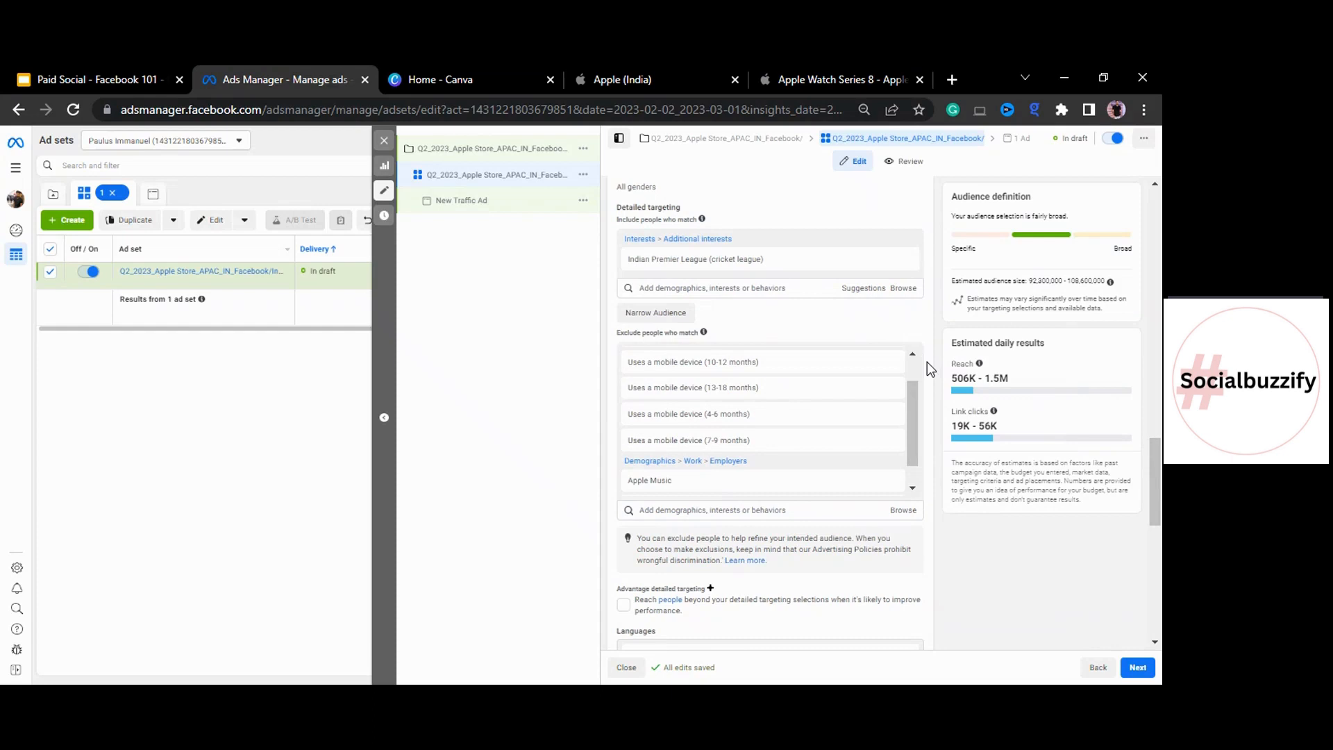
Save the configured audience under the name IPL_2223.
scroll(926, 368, "down", 1)
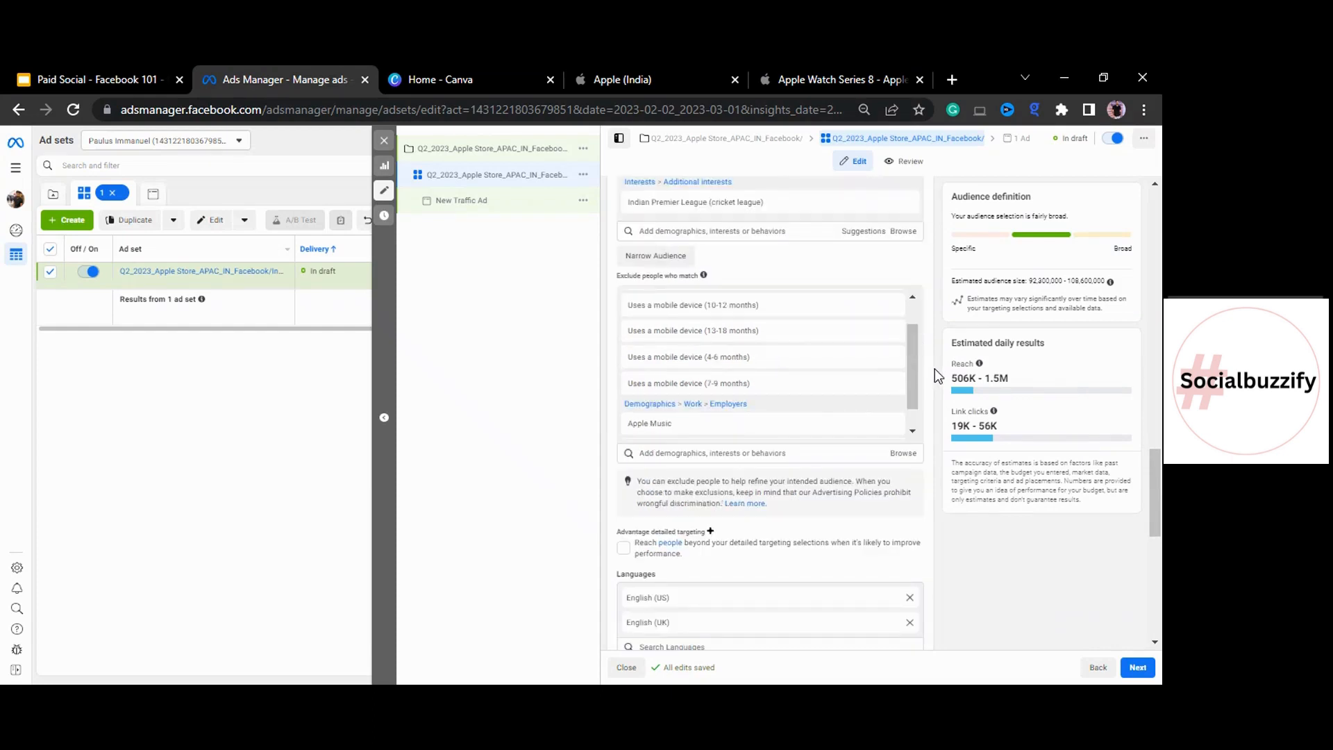
scroll(934, 369, "up", 8)
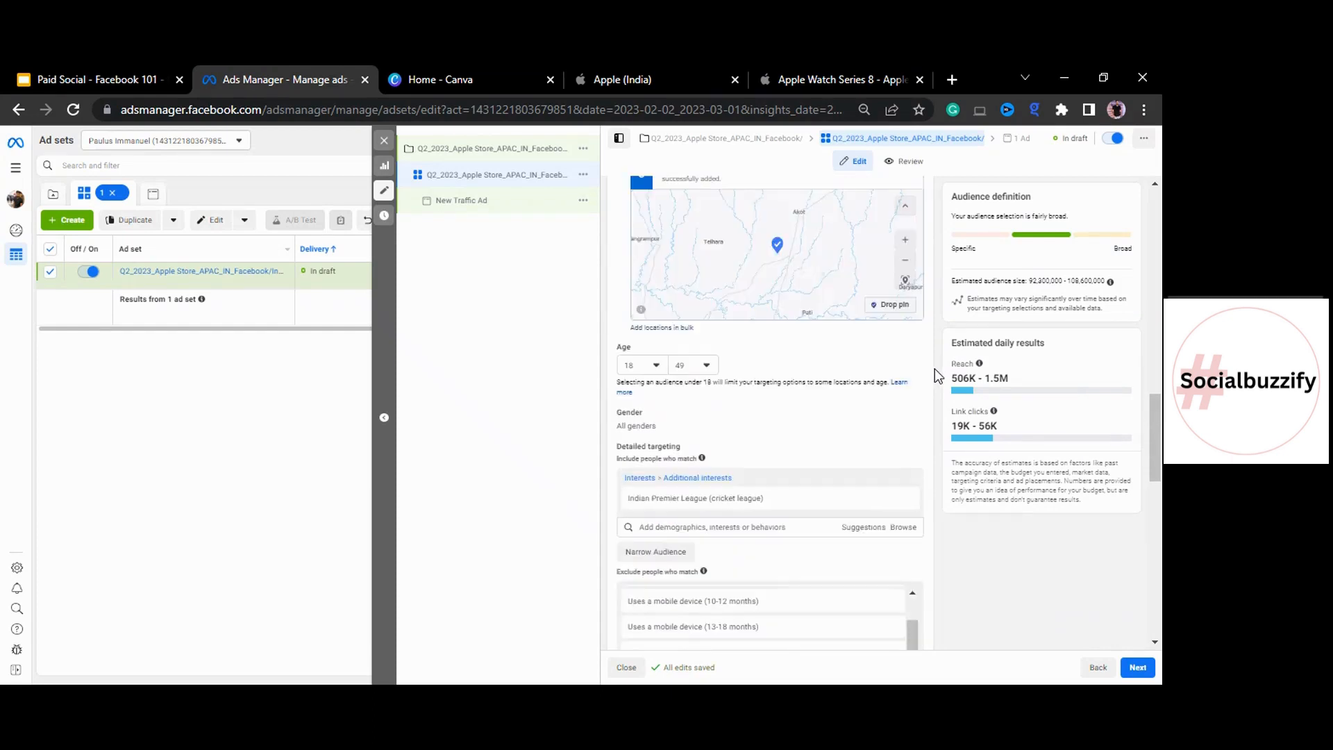
scroll(935, 369, "down", 10)
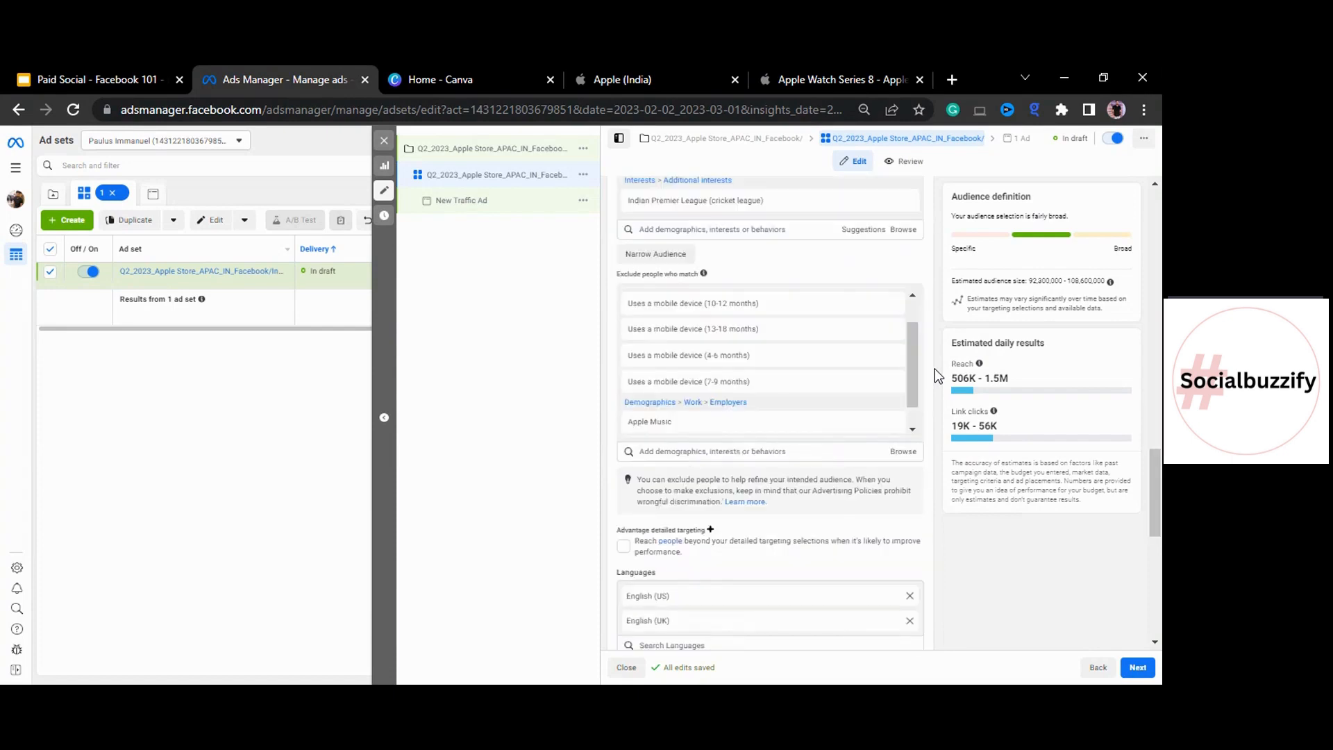
scroll(940, 425, "down", 1)
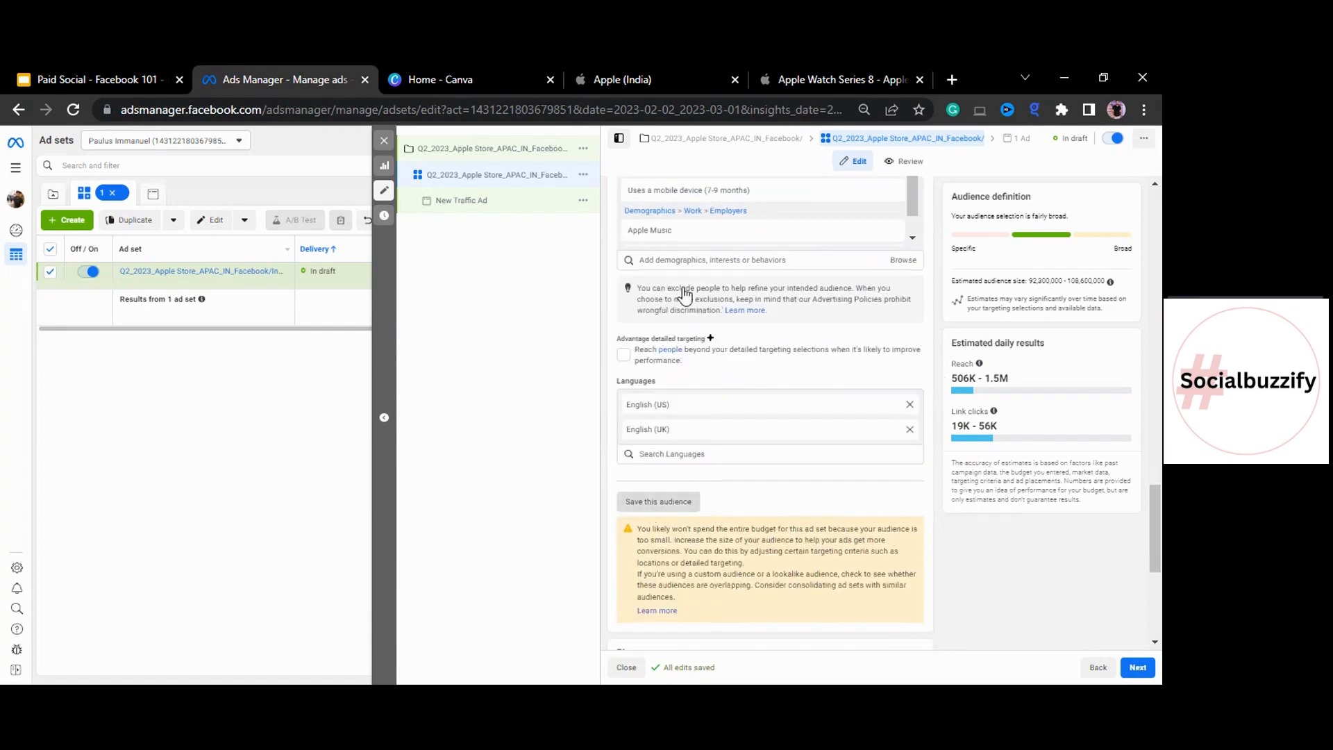
left_click(659, 501)
left_click(601, 286)
type("IP")
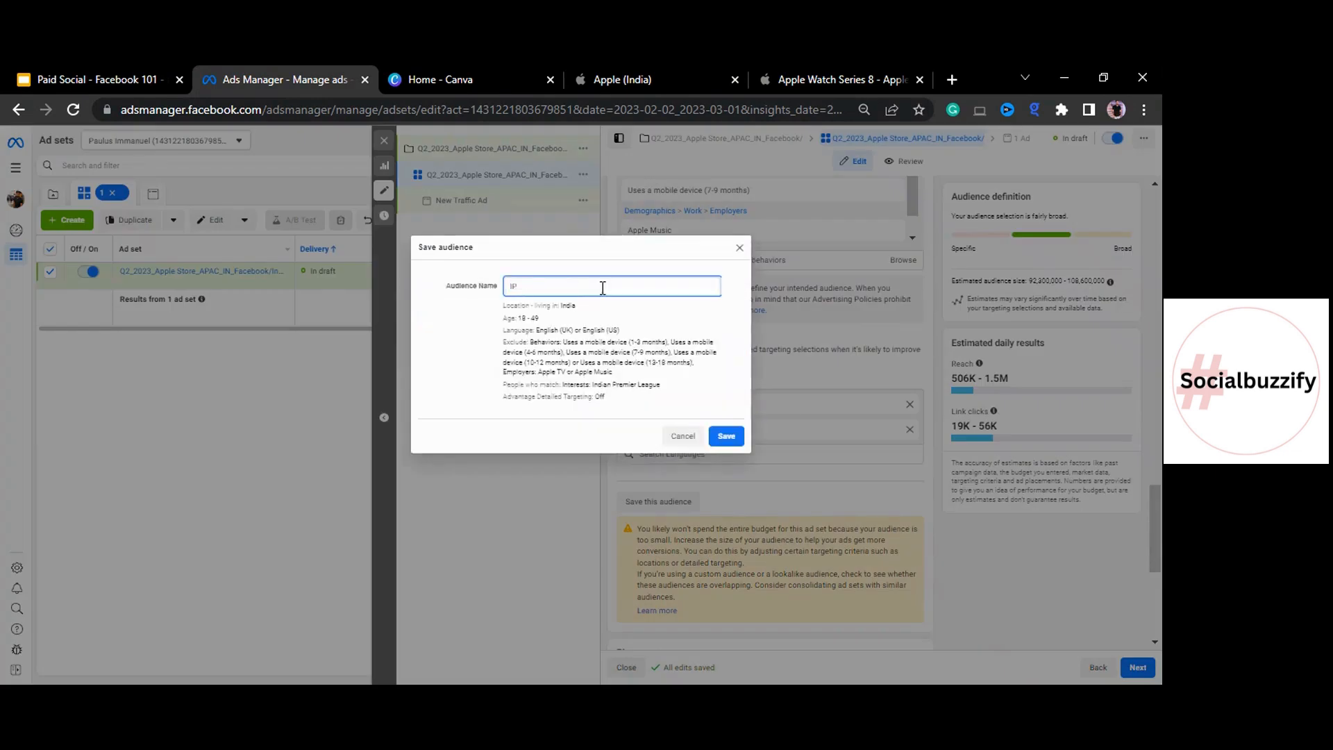
type("L")
type("_22")
type("23")
left_click(726, 436)
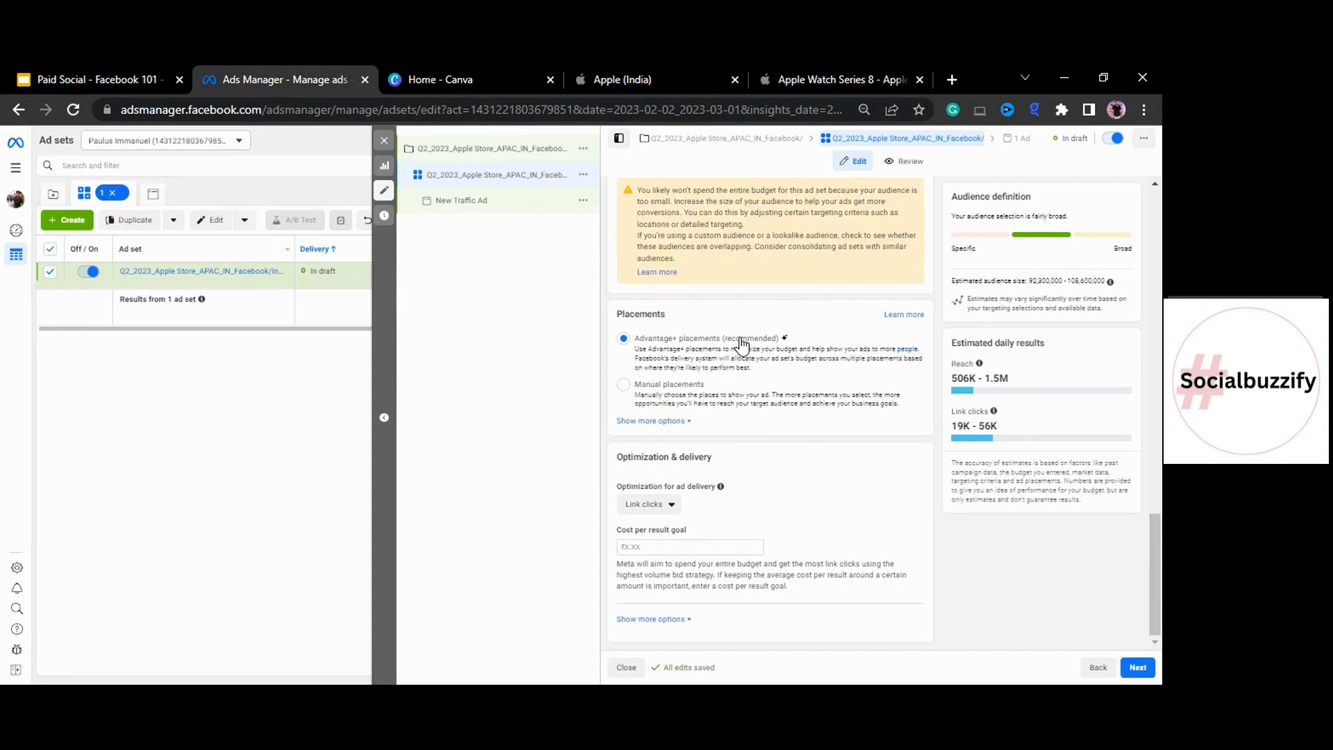
Switch the ad set to manual placements and deselect the Audience network and Messenger platforms.
left_click(623, 386)
scroll(757, 399, "down", 2)
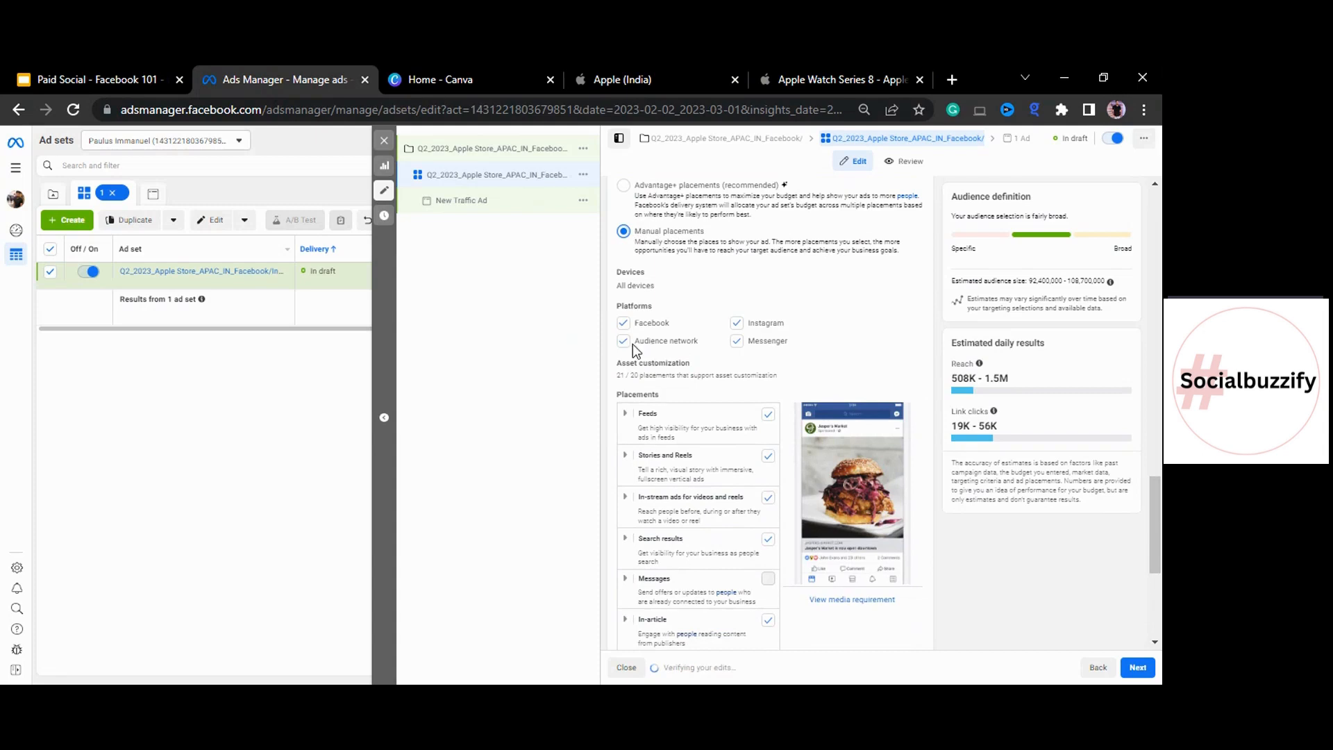
left_click(624, 341)
left_click(737, 343)
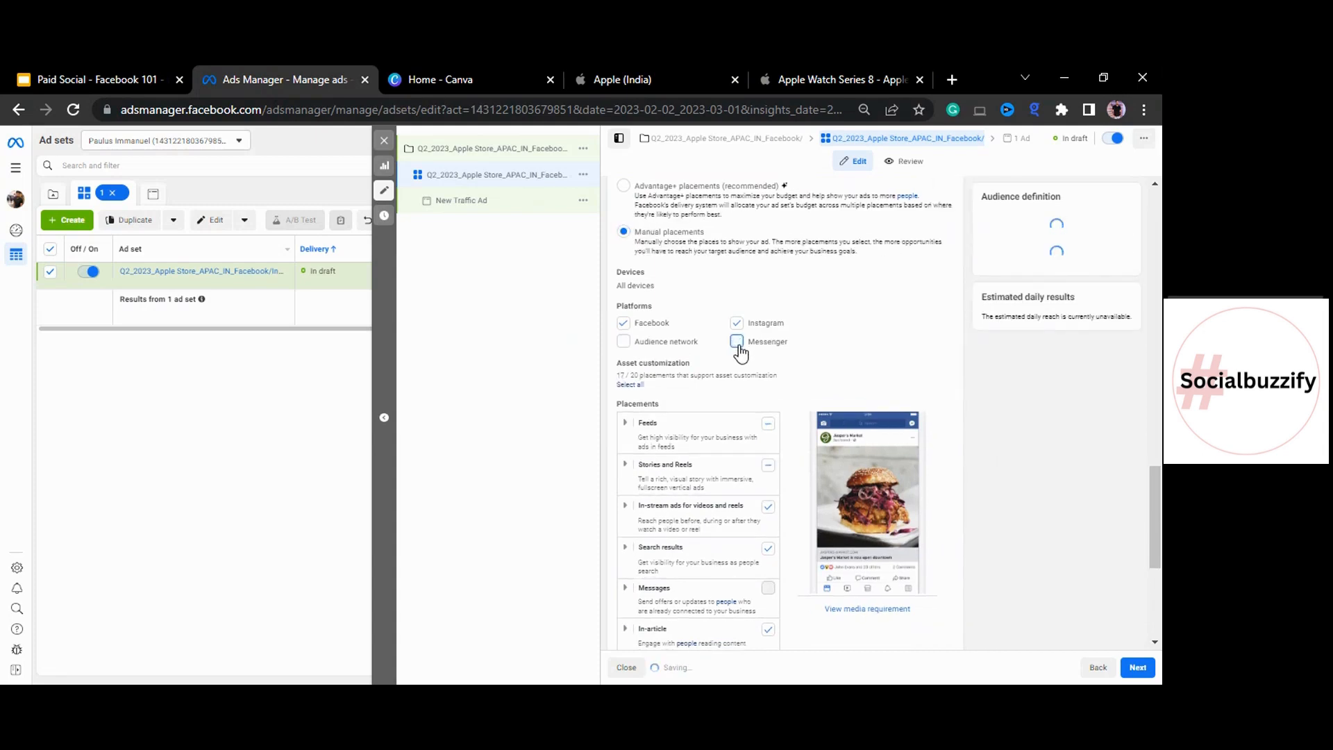
Deselect Instagram profile feed under Feeds, plus the Facebook Reels, in-stream, search results, in-article, and apps and sites placements.
left_click(625, 423)
scroll(695, 444, "down", 1)
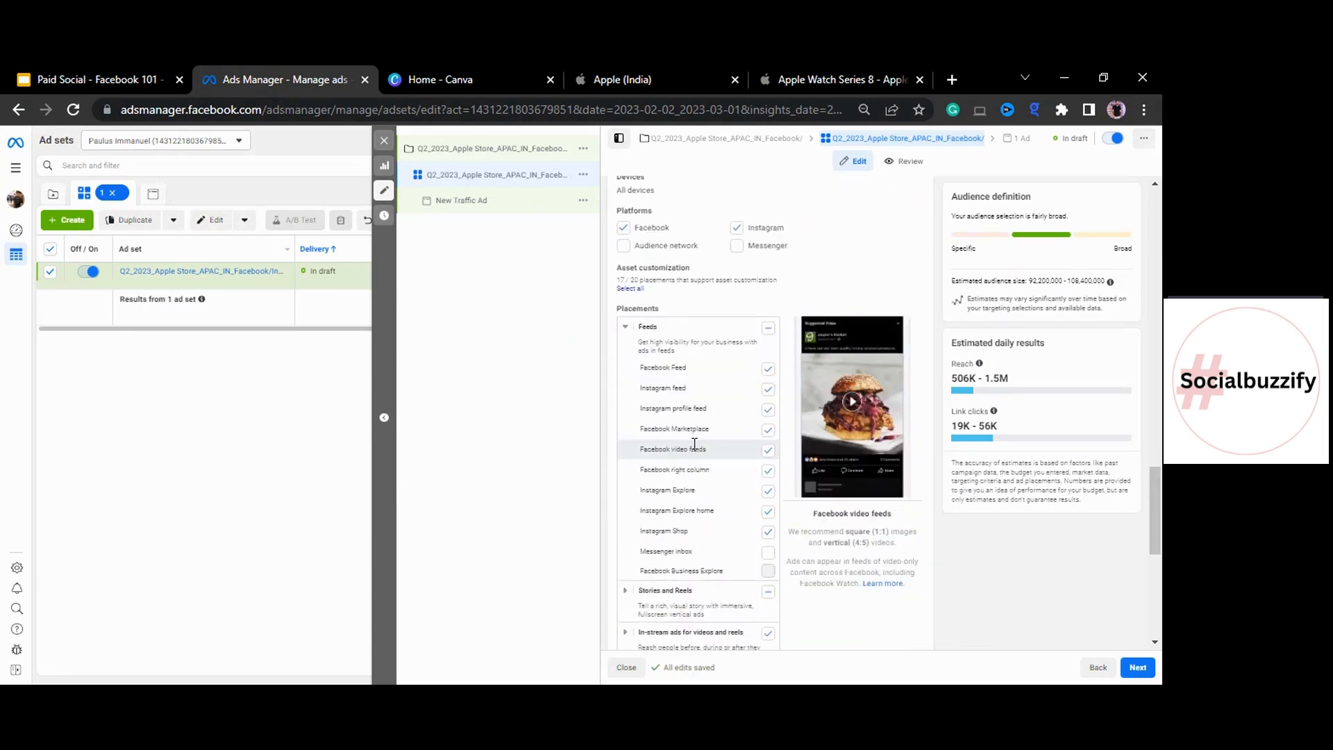
left_click(768, 410)
scroll(759, 428, "down", 6)
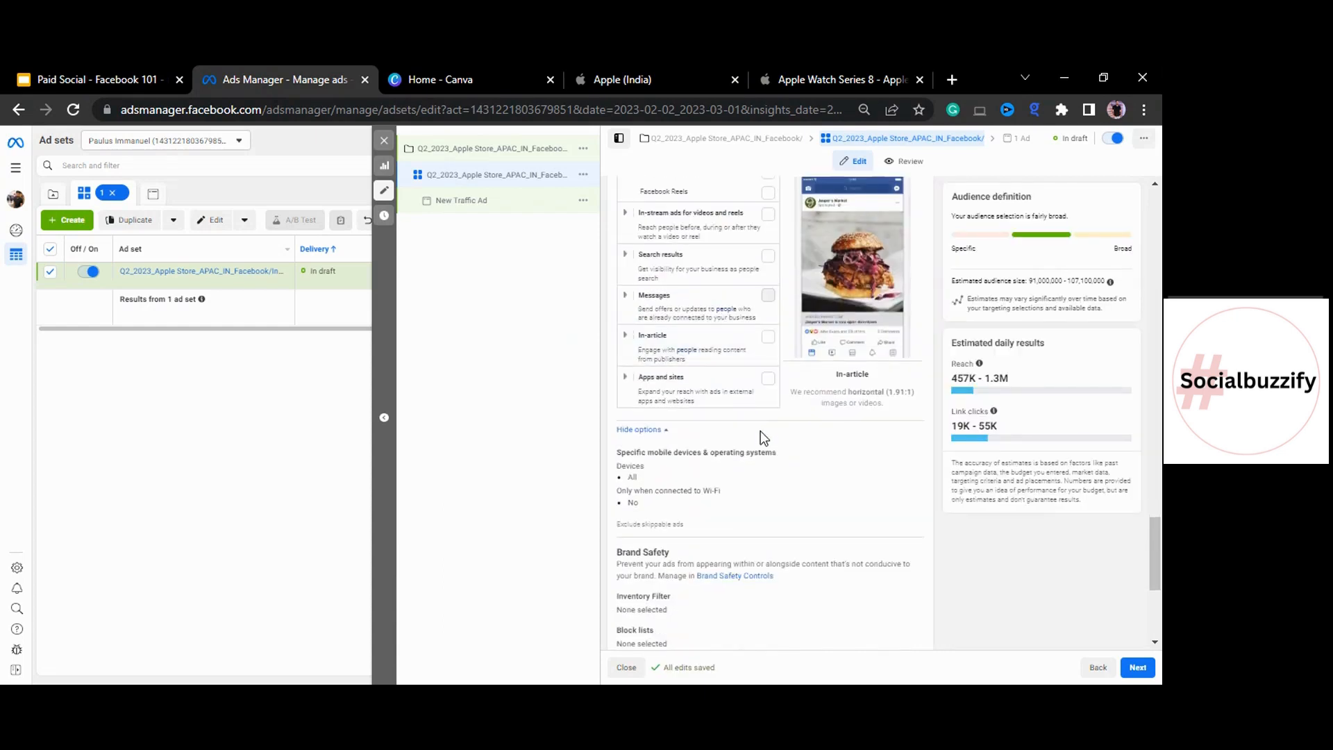
Restrict the ad set to iOS devices only and remove iPads and iPods from the included devices.
scroll(781, 448, "down", 1)
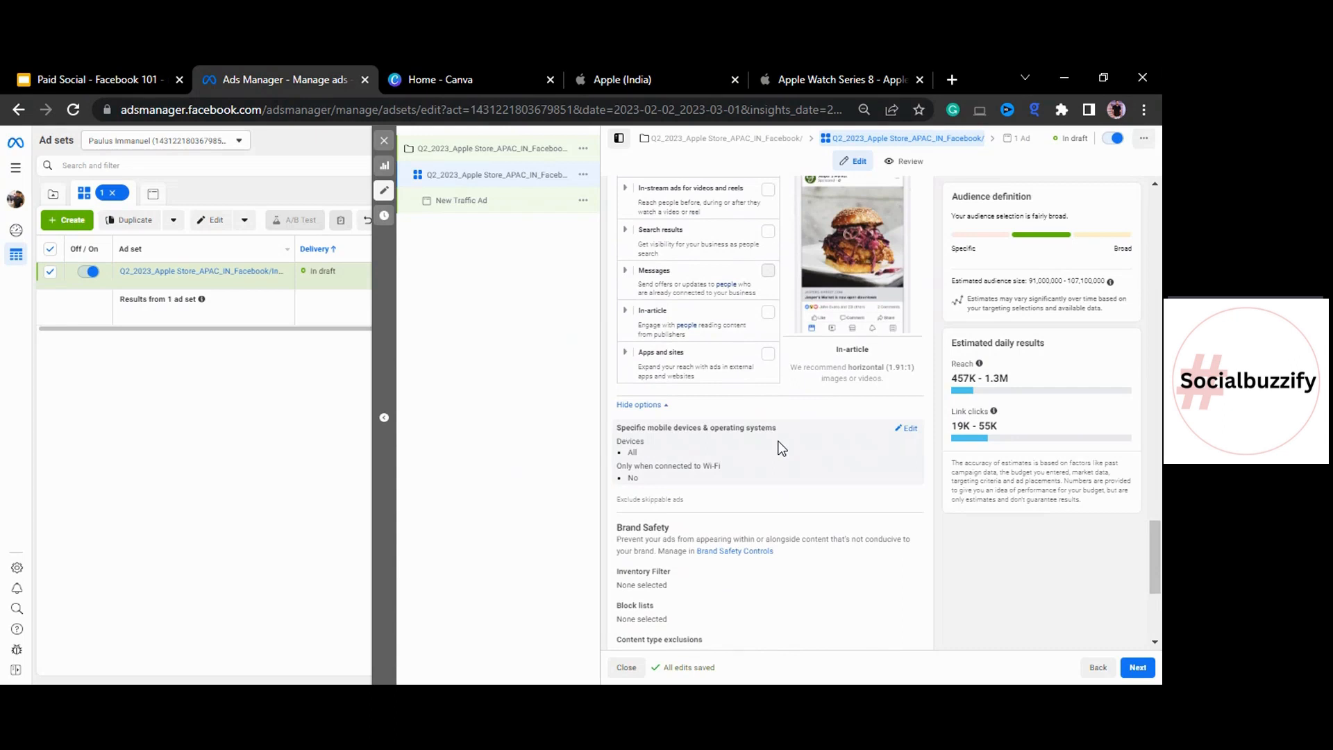
left_click(905, 430)
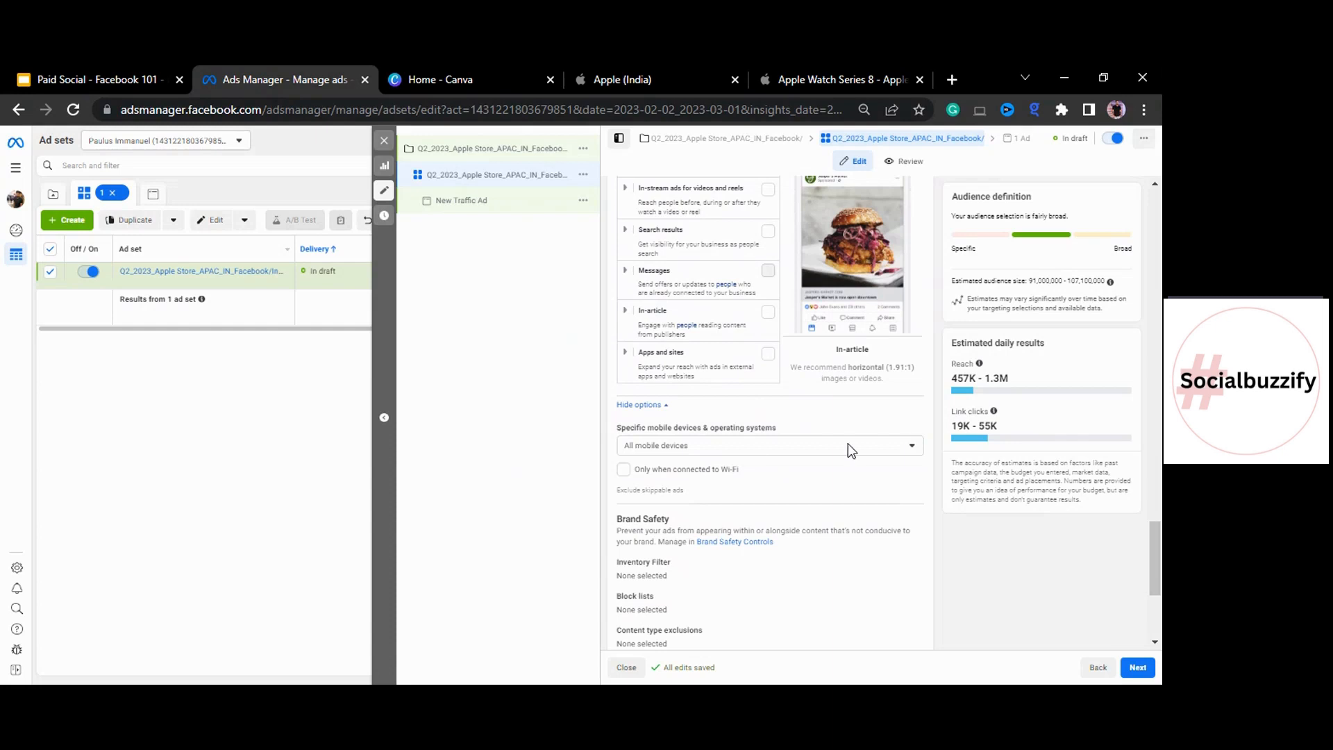
left_click(750, 445)
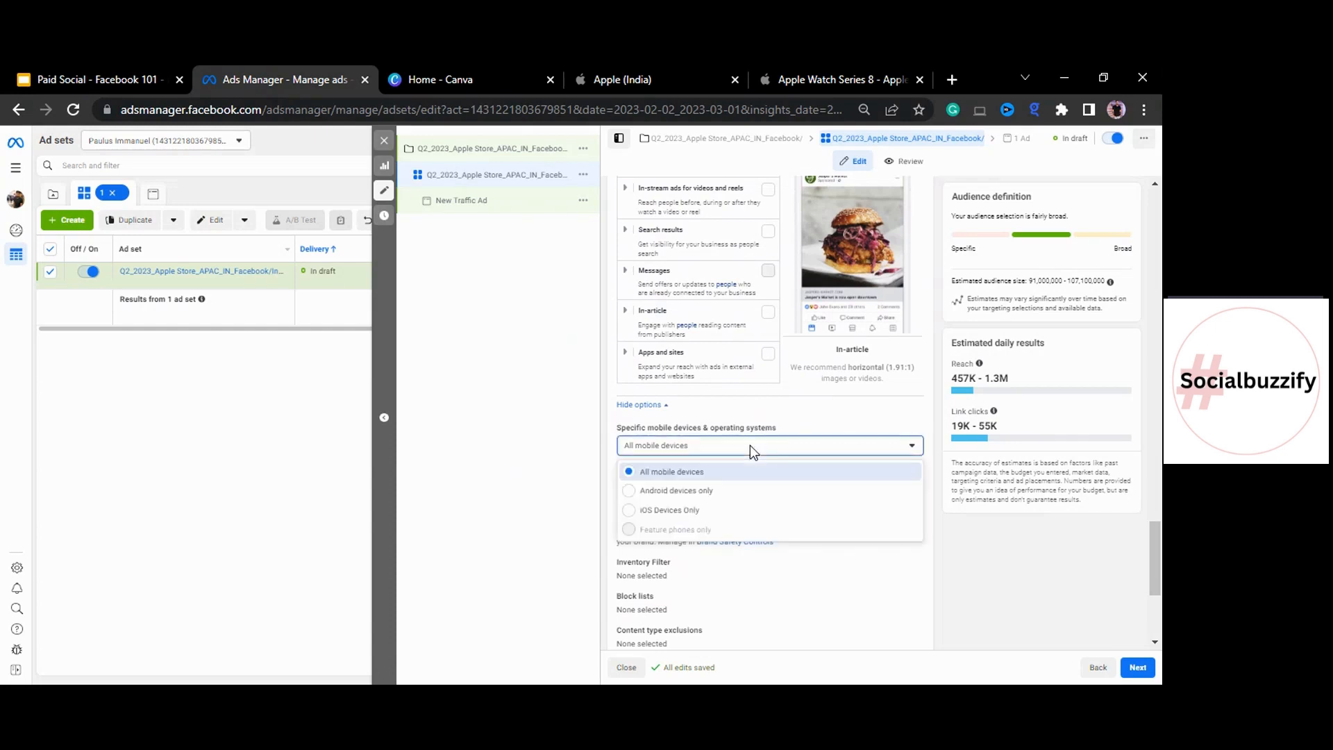
left_click(686, 513)
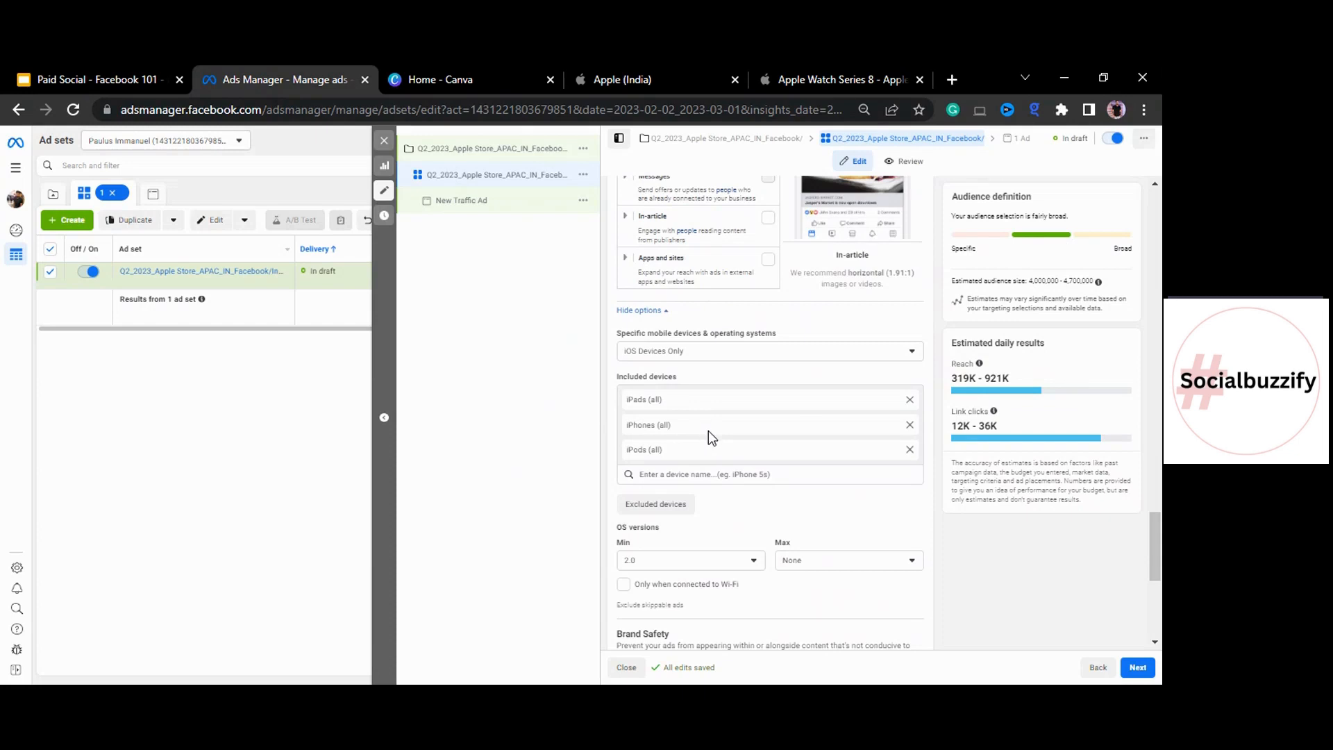
left_click(910, 400)
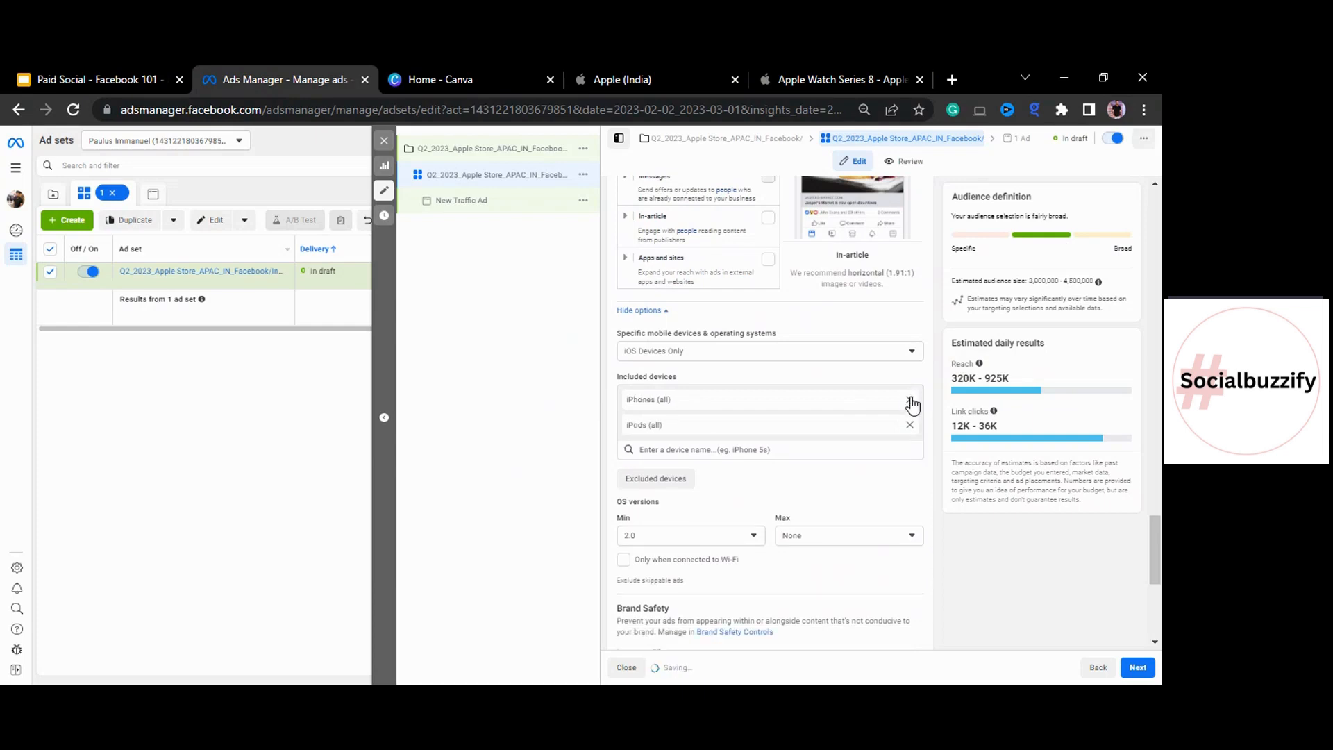
left_click(911, 425)
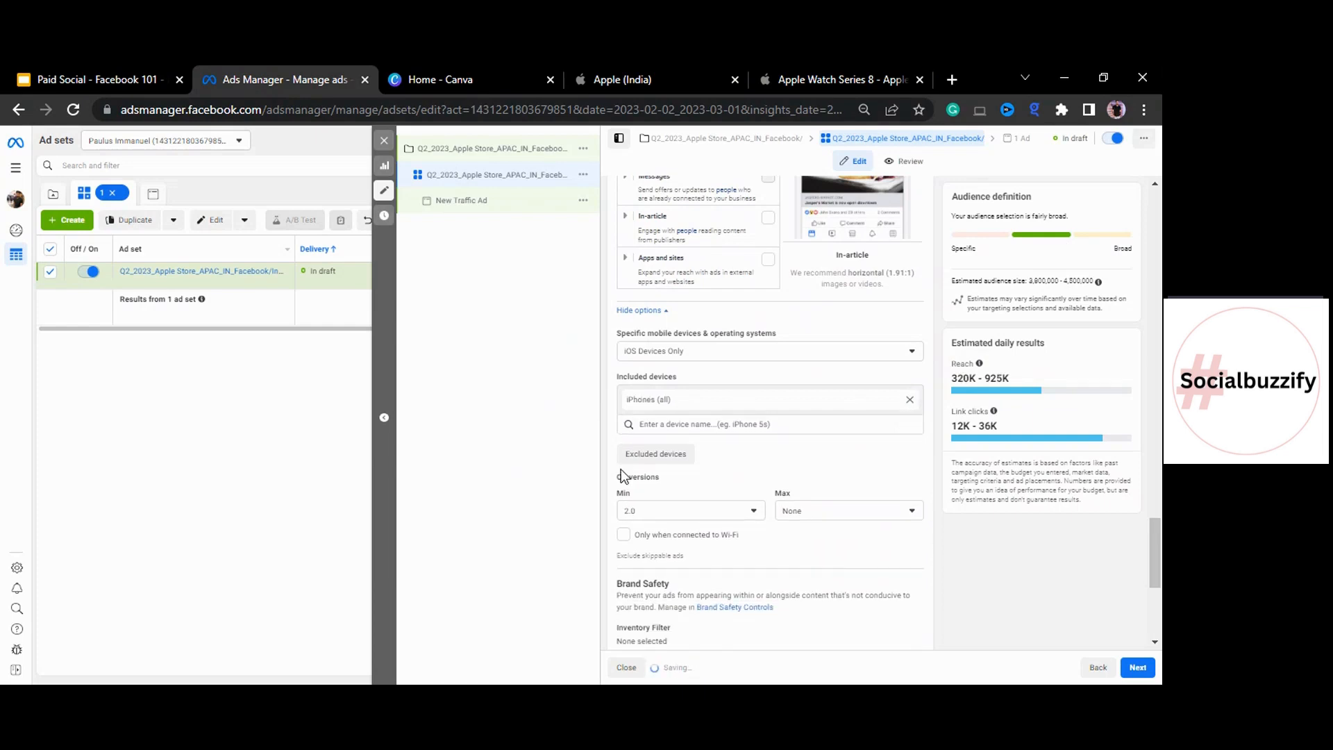
Add Apple iPhone XR, iPhone XS and iPhone XS Max as specific included devices.
scroll(768, 398, "down", 1)
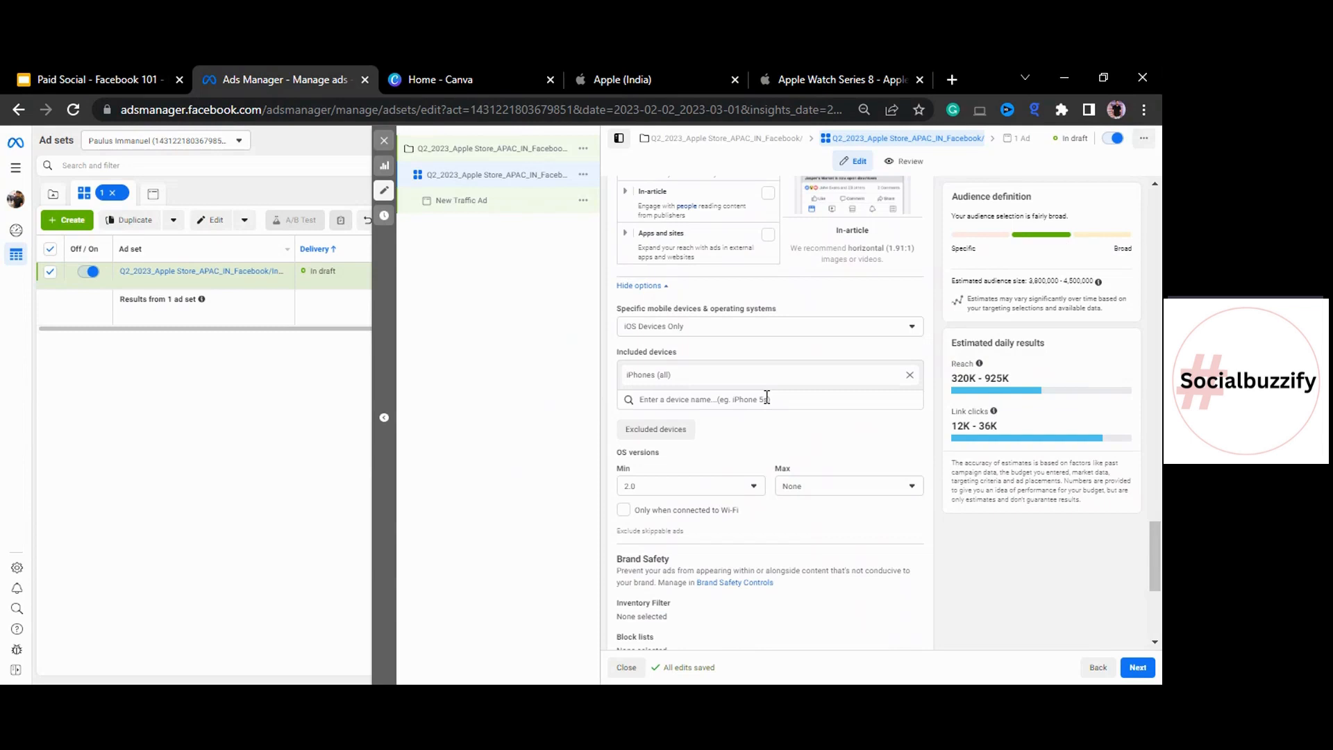
left_click(765, 398)
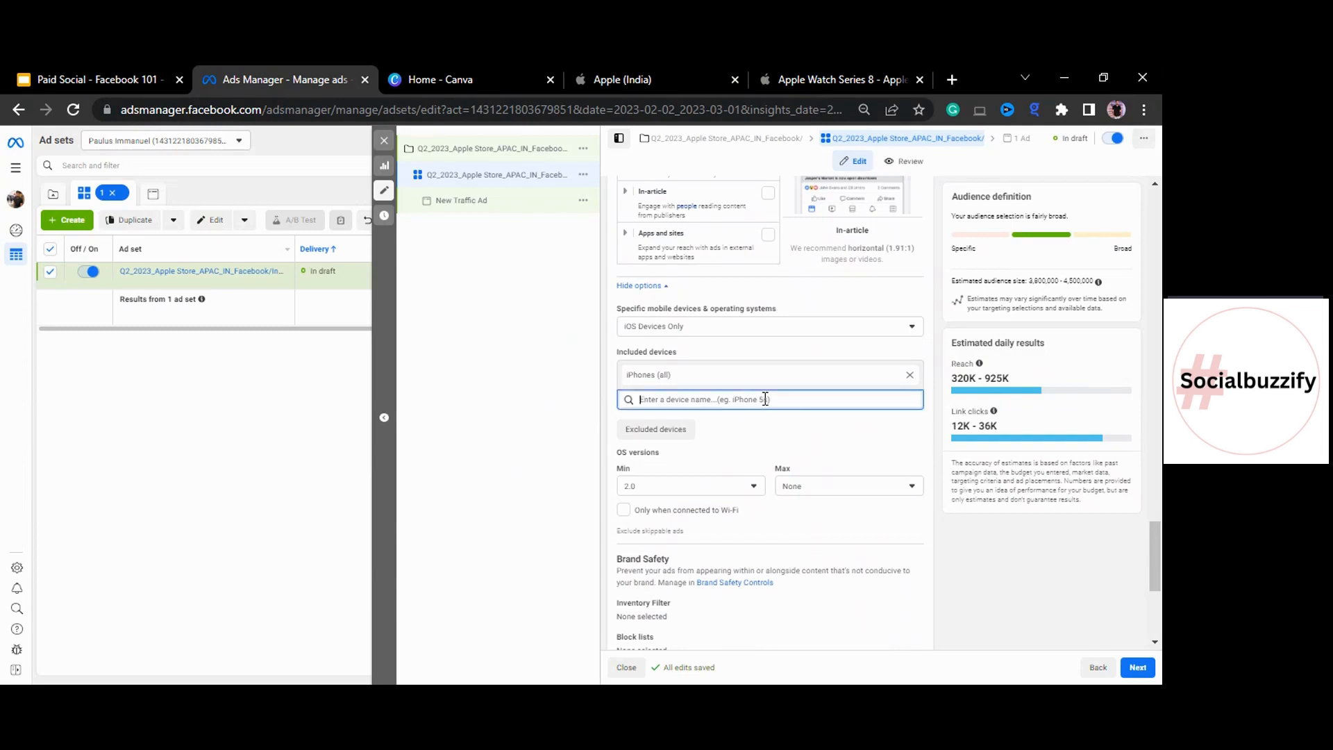
type("iph")
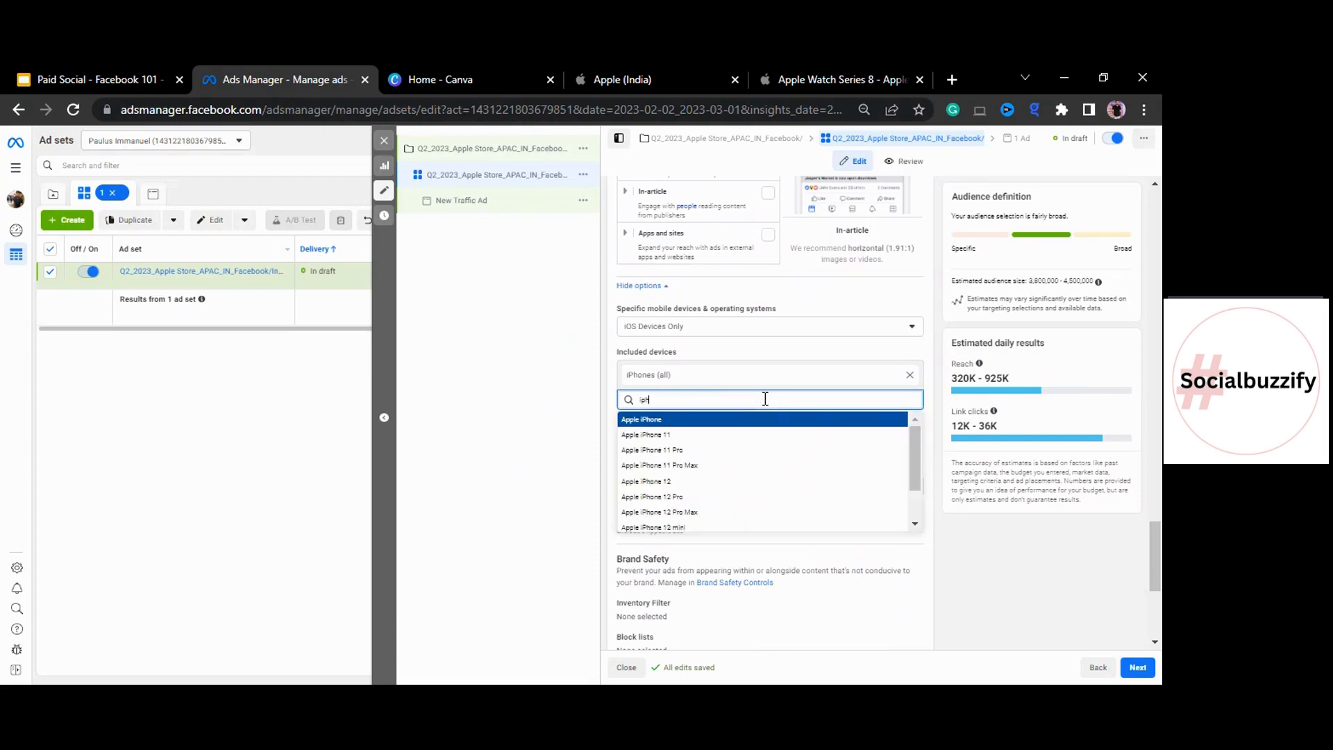
type("one XR")
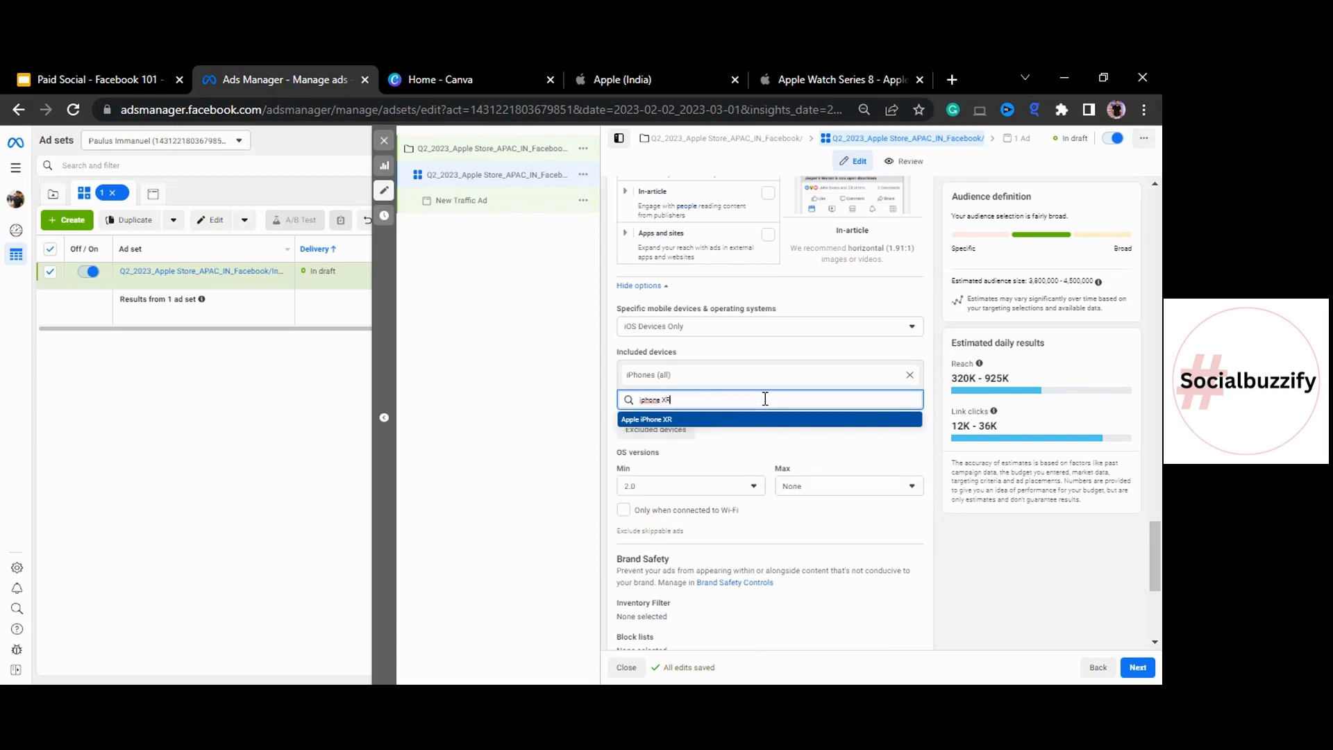
left_click(719, 419)
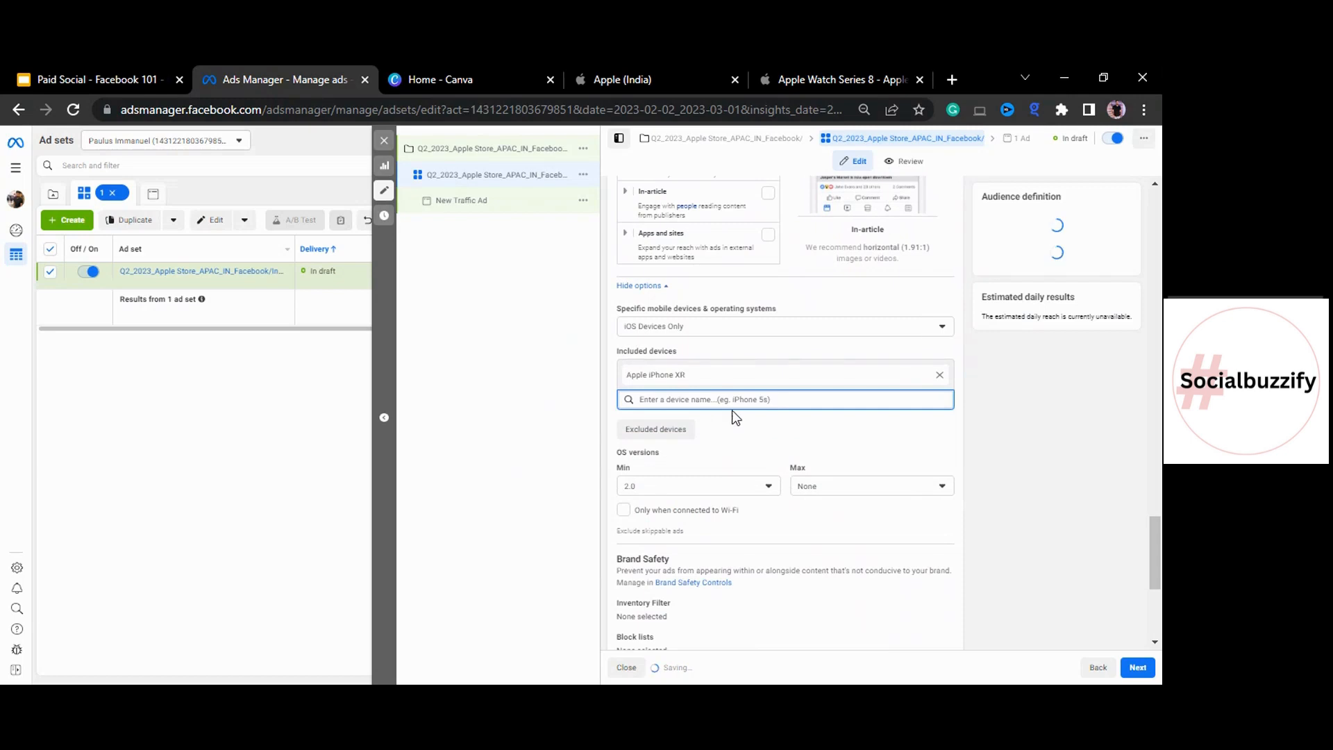
type("iphone x")
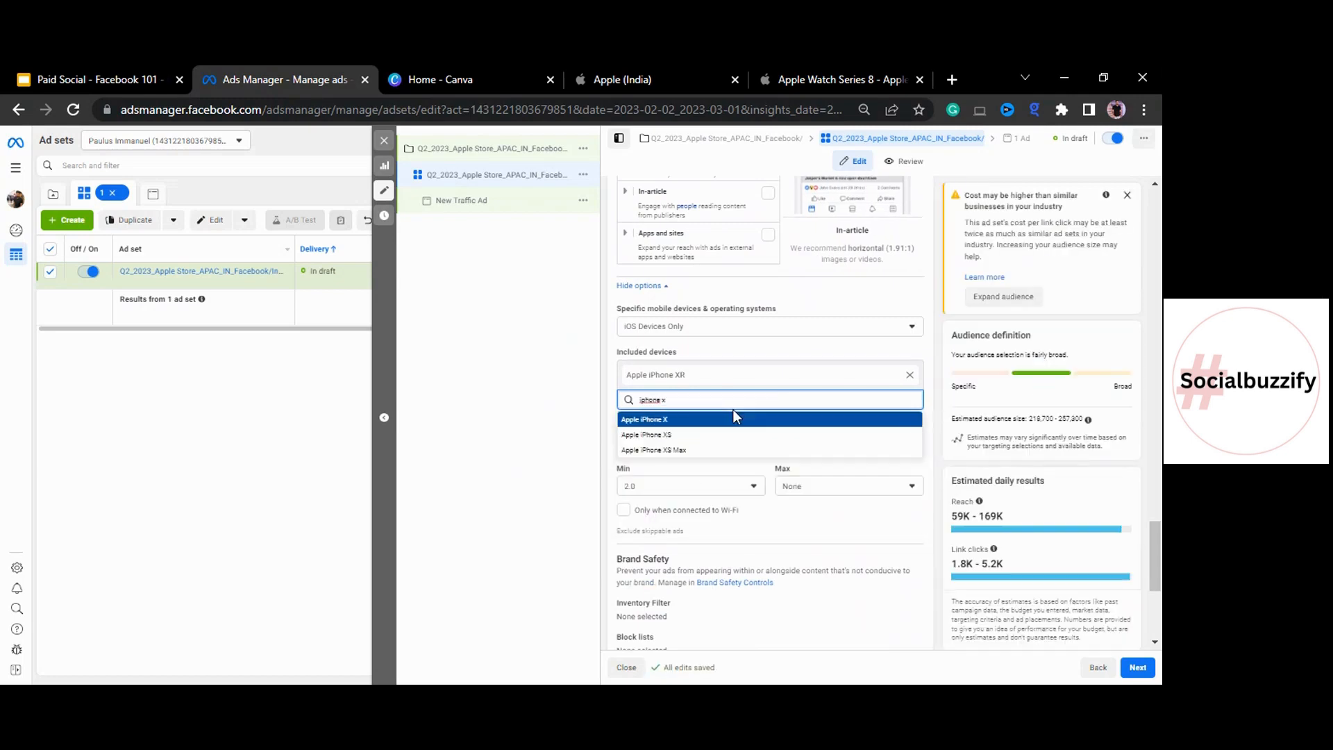
left_click(692, 436)
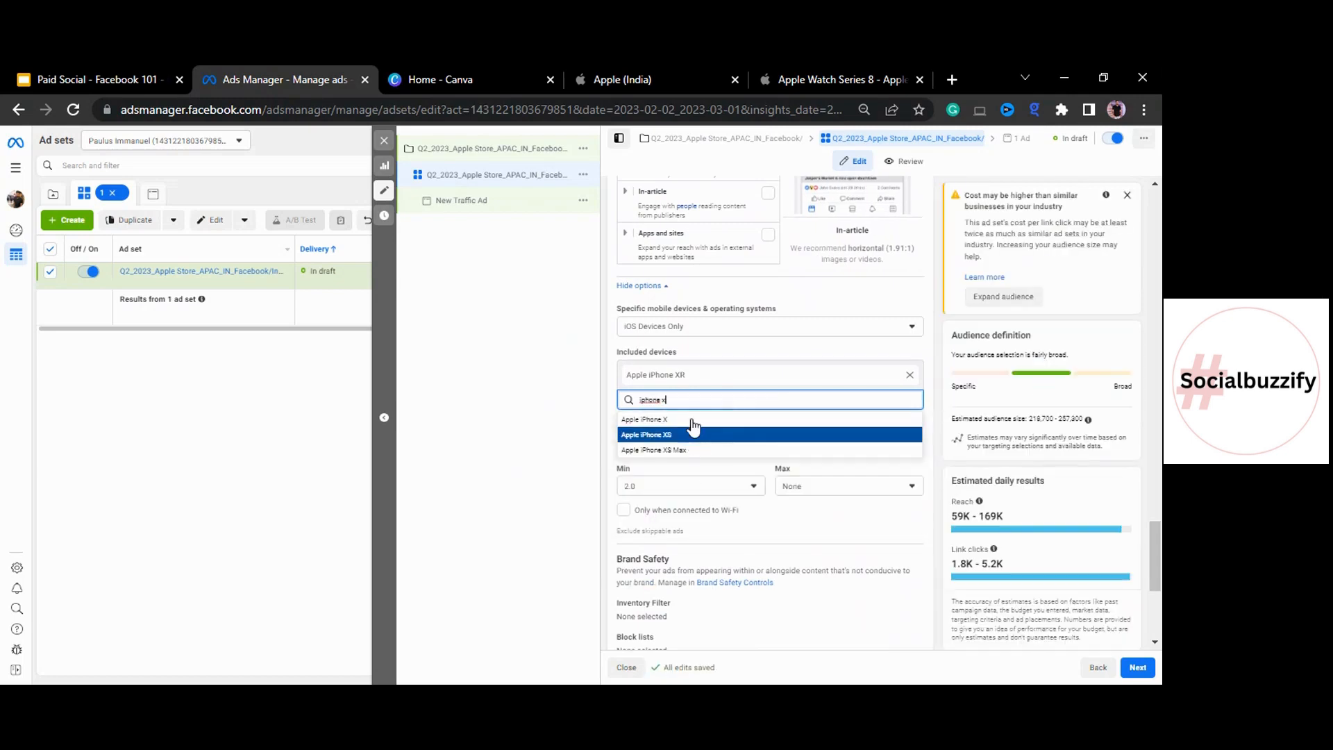
left_click(691, 437)
Add Apple iPhone 11, iPhone 13 and iPhone 14 to the included devices.
type("iphone 11")
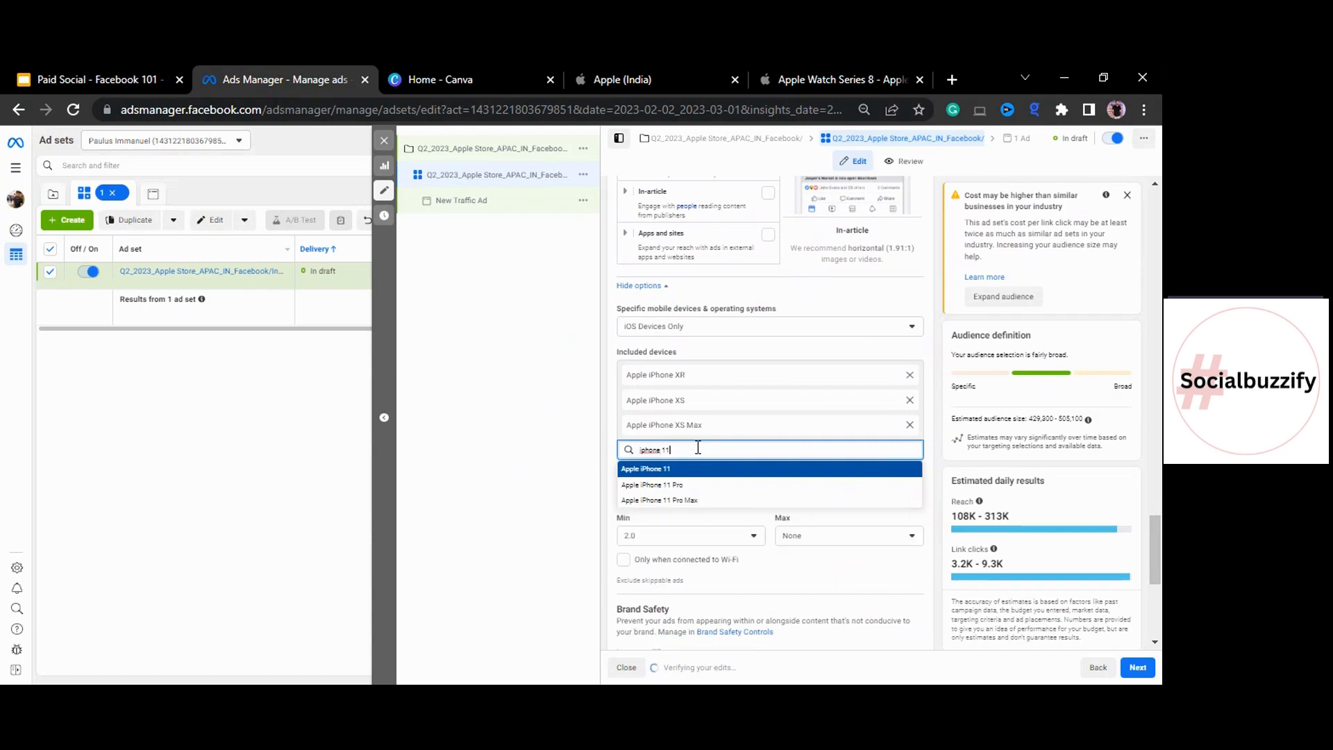
left_click(686, 473)
type("i")
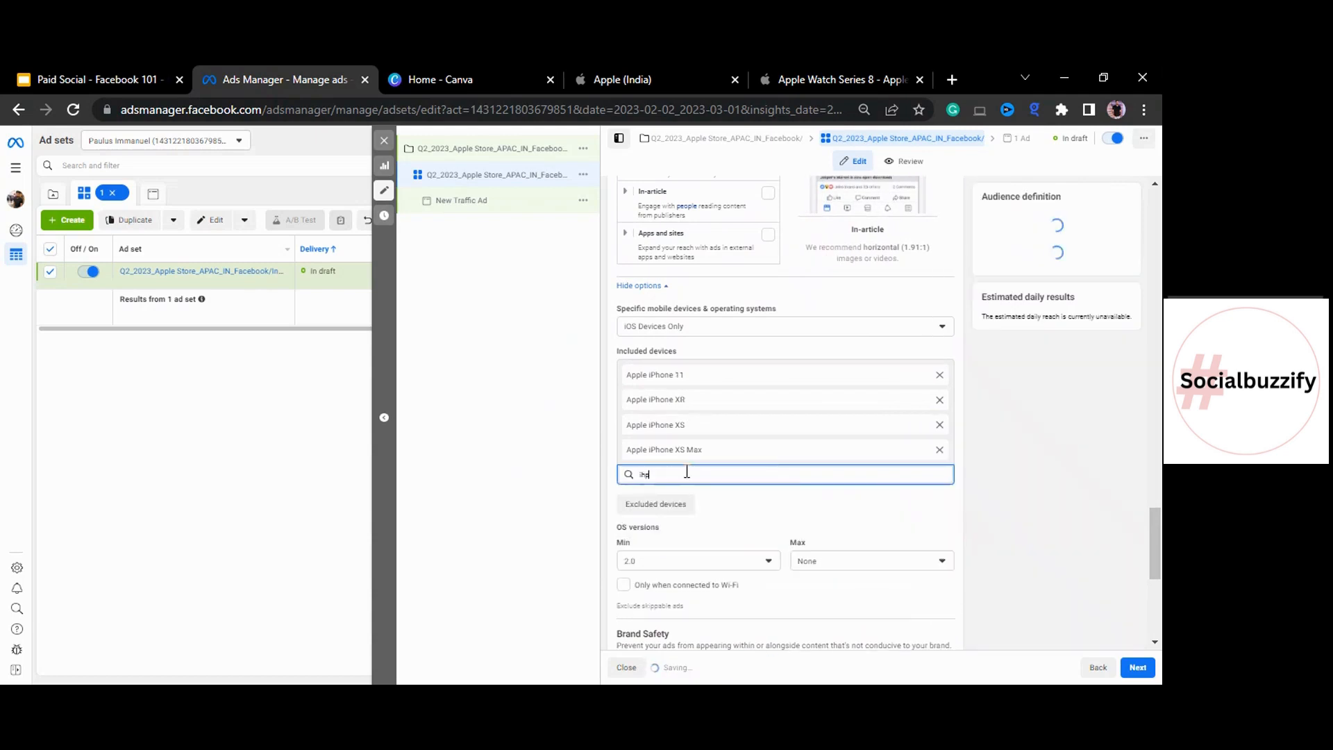
type("pho")
key("ctrl+a")
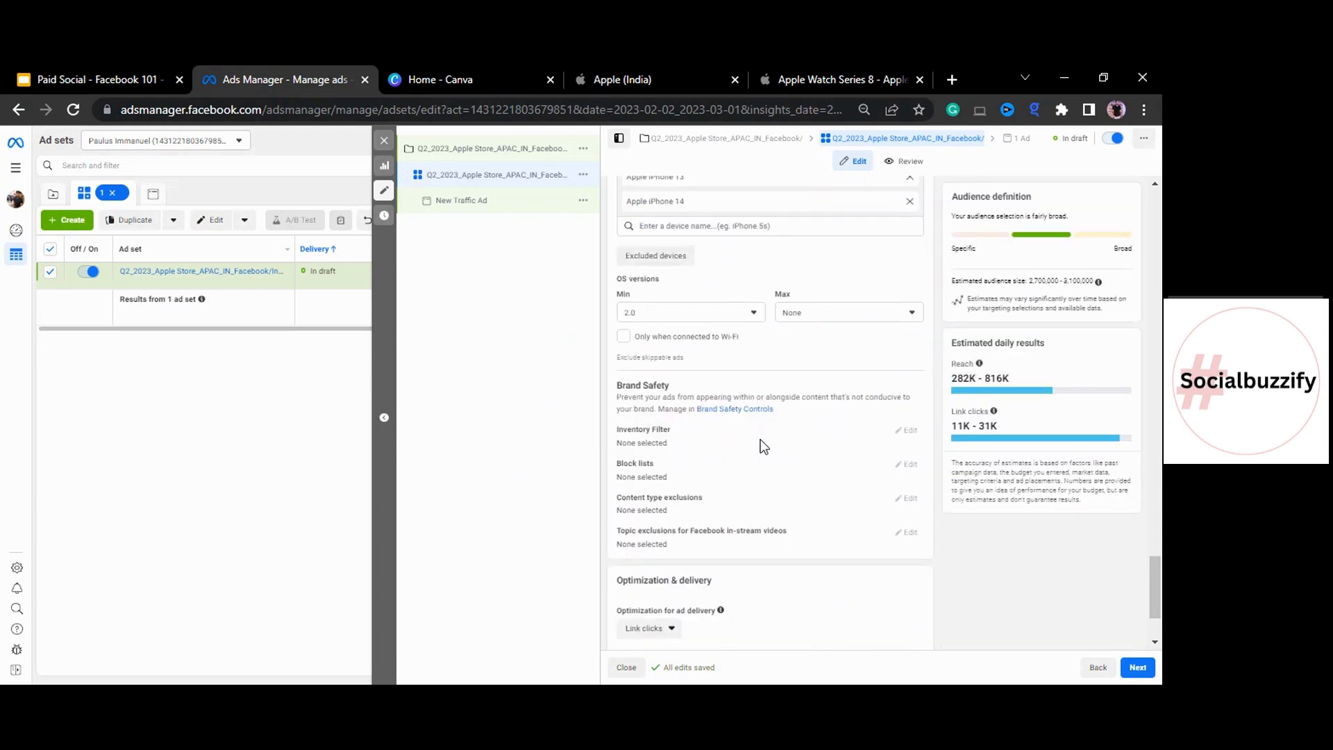
Keep ad delivery optimized for link clicks and set when you get charged to Link click (CPC).
scroll(764, 446, "down", 2)
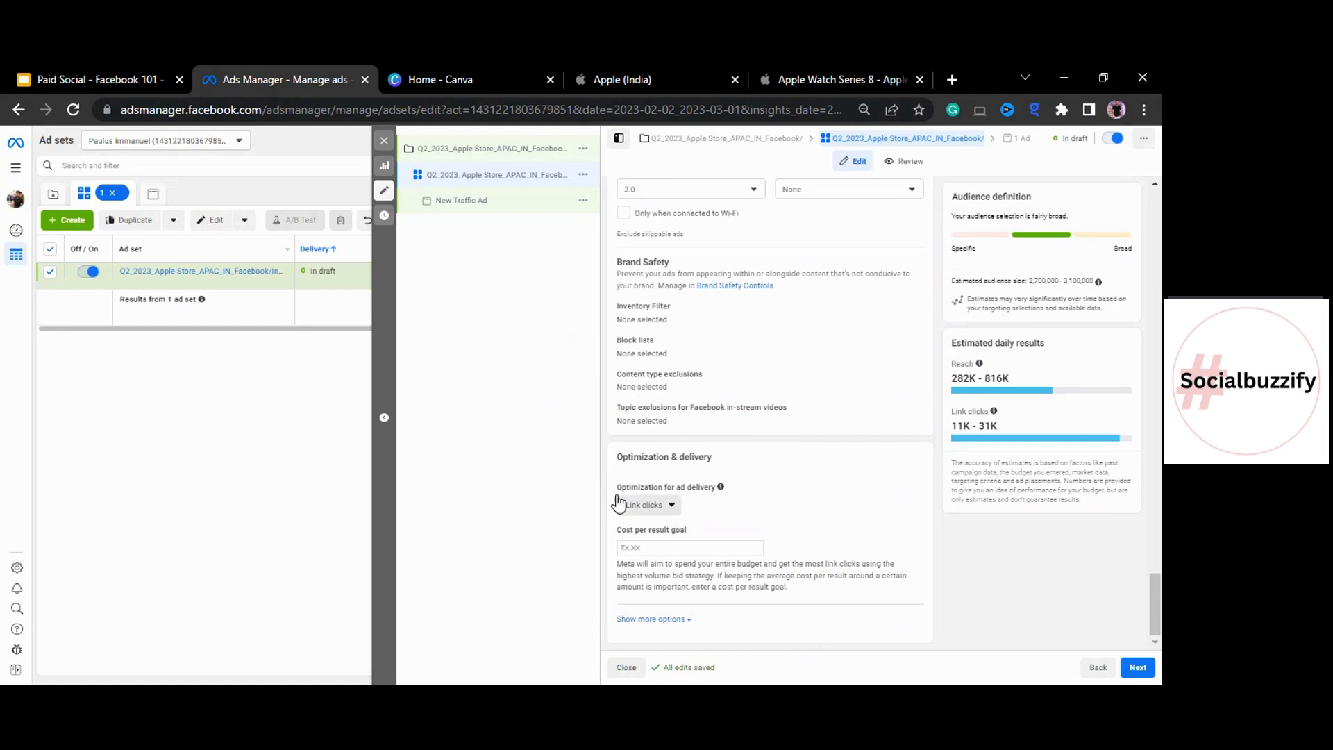
left_click(648, 507)
left_click(569, 557)
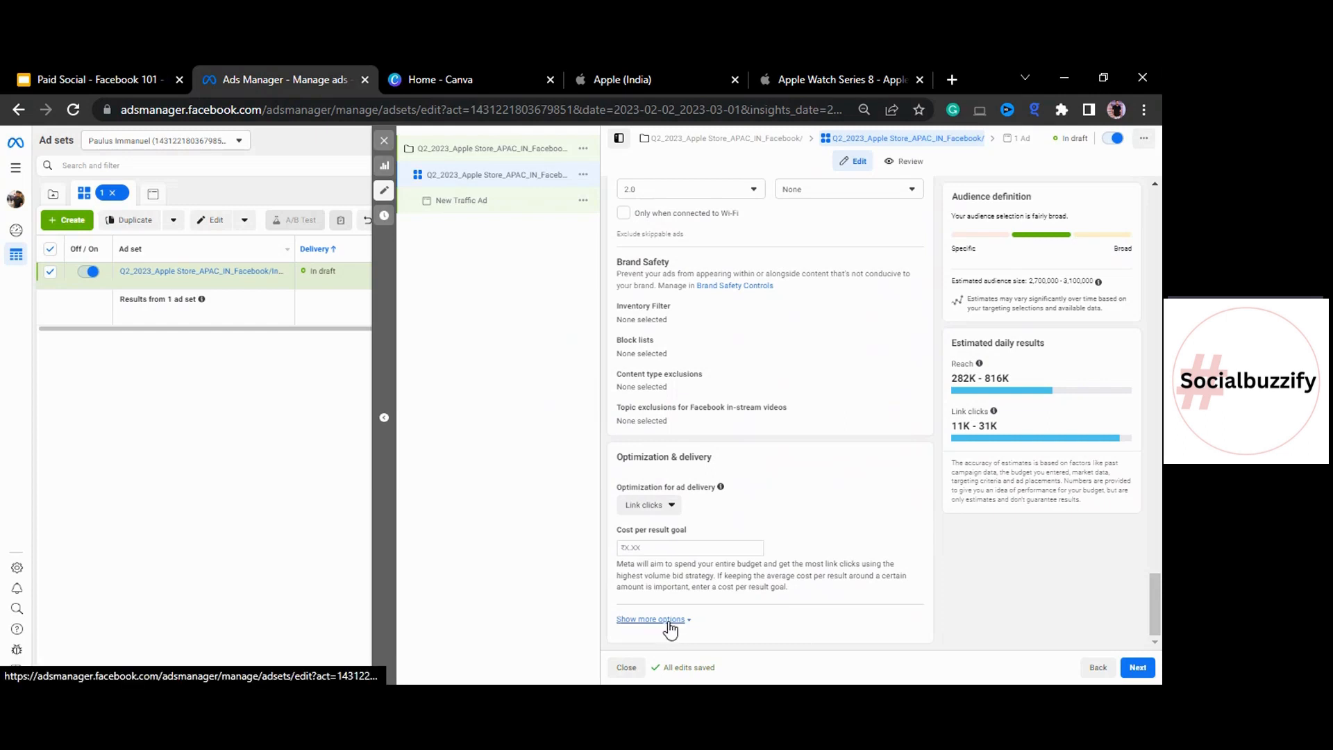
left_click(659, 619)
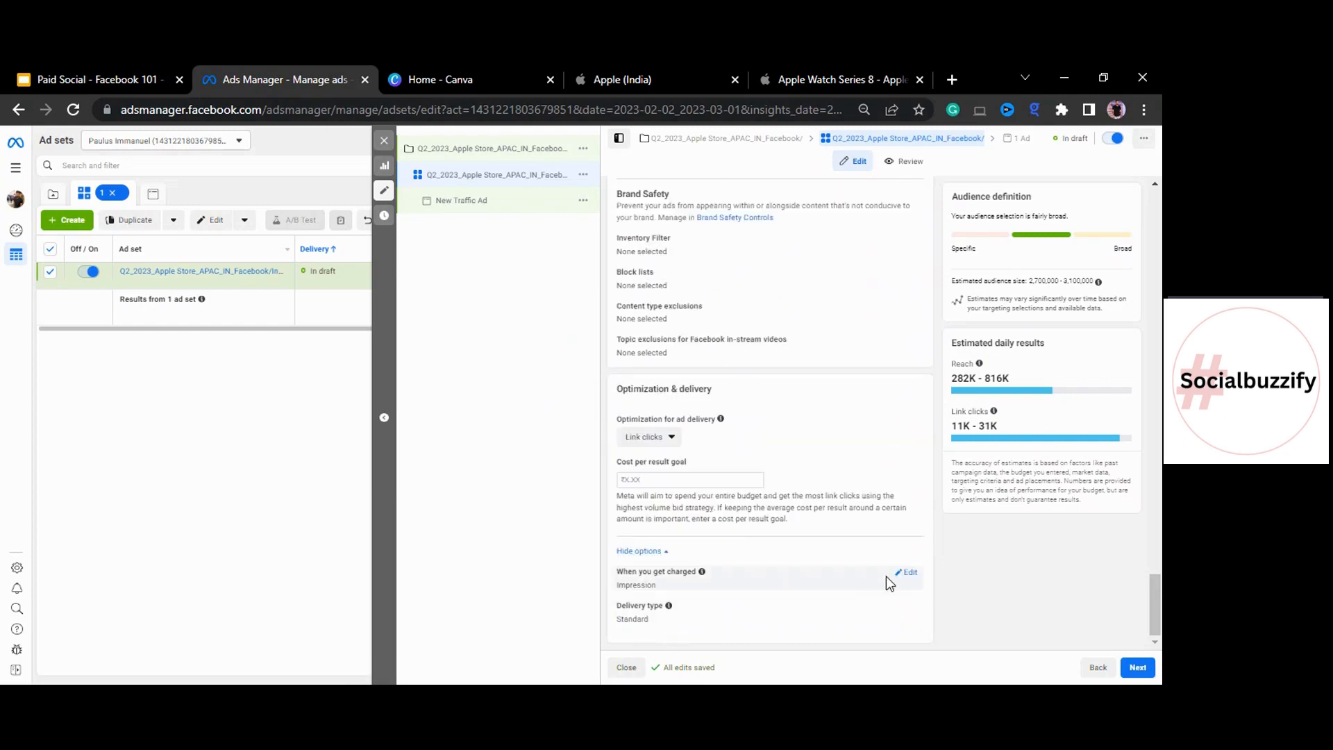
left_click(902, 576)
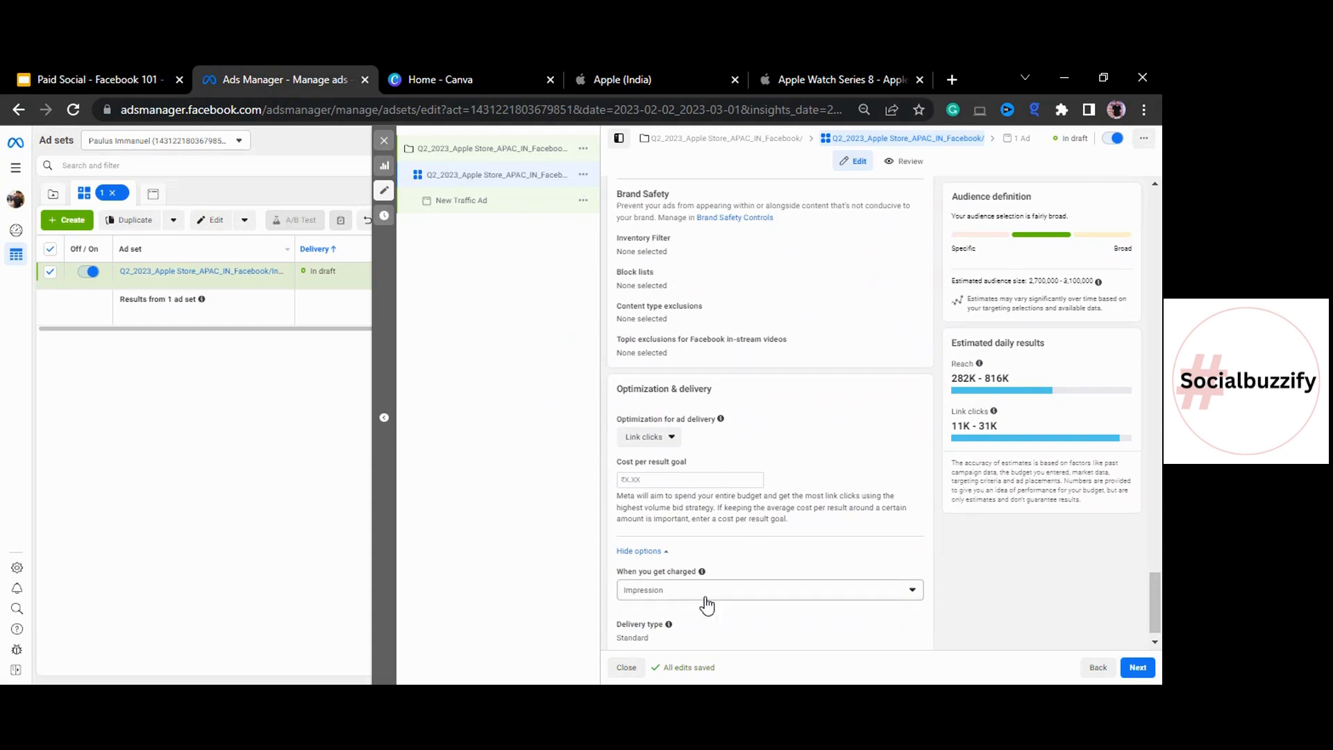
left_click(703, 596)
left_click(716, 638)
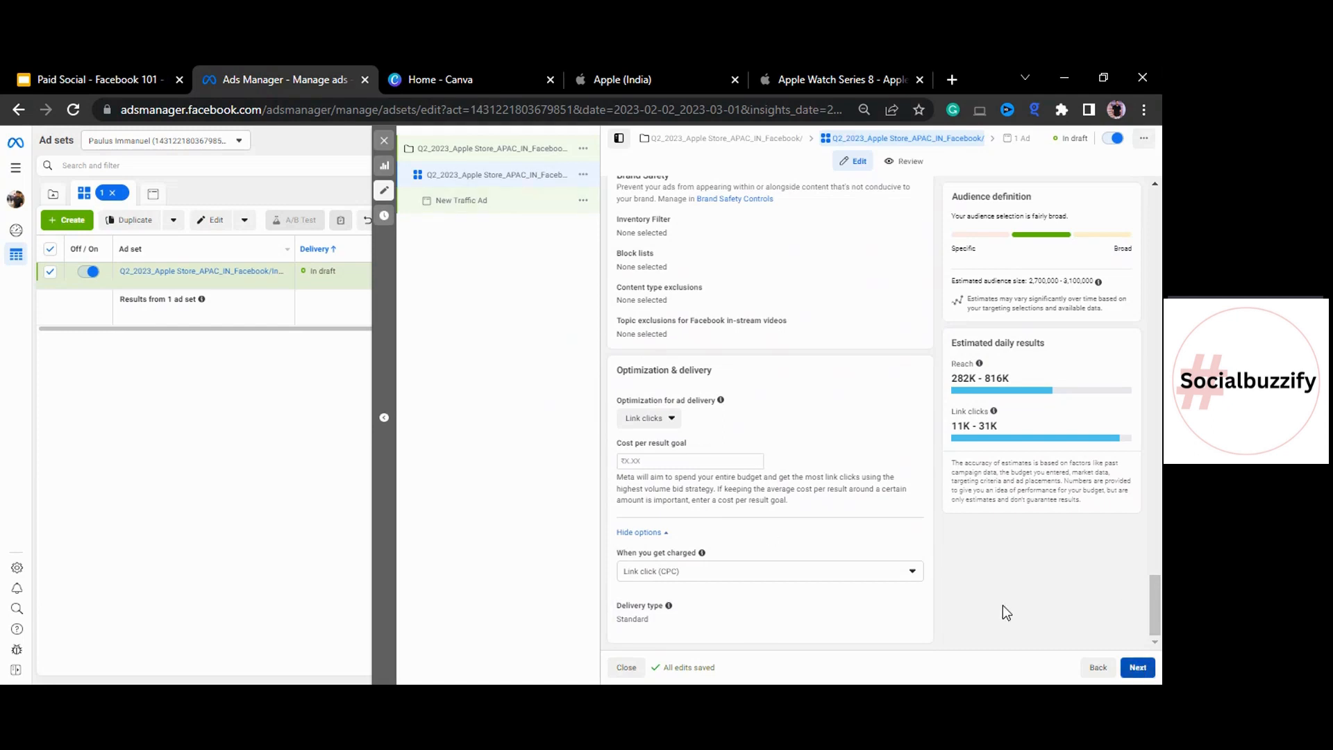
Open the campaign's new traffic ad and rename it Static link copy 1.
left_click(510, 209)
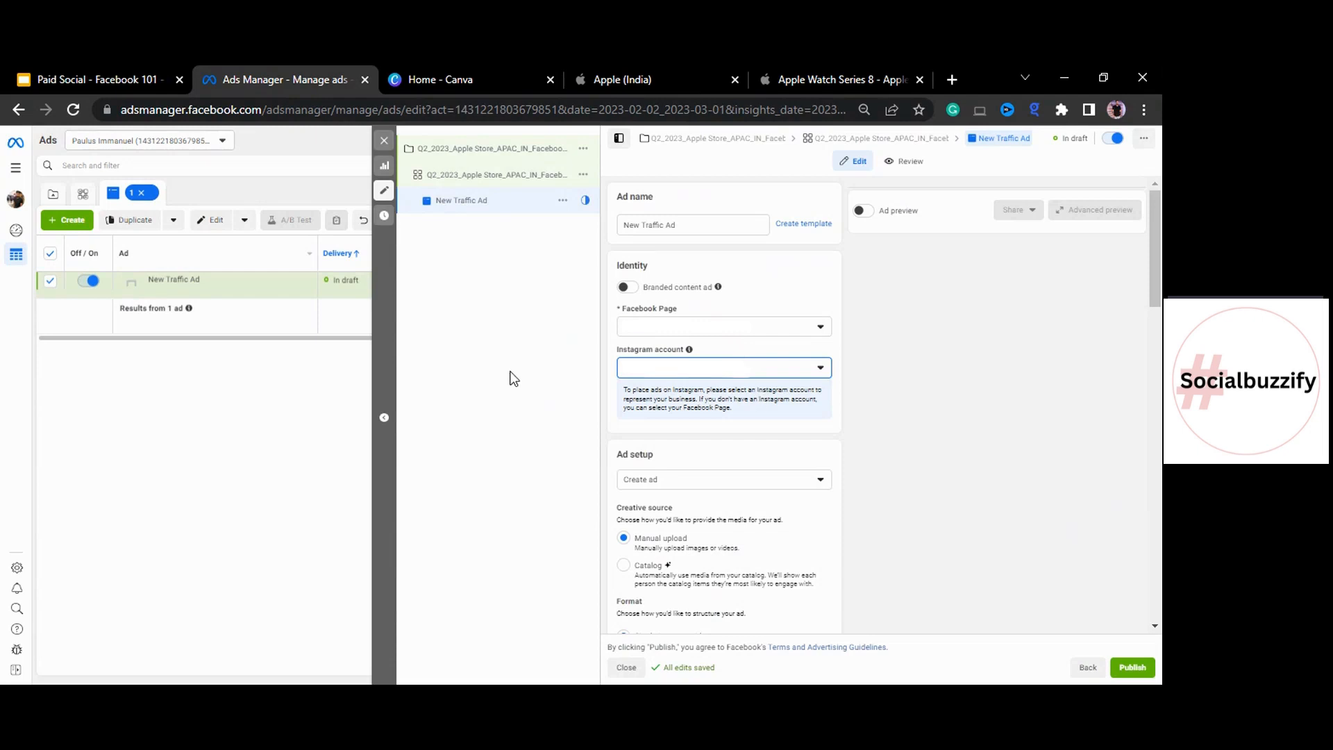
triple_click(736, 220)
type("St")
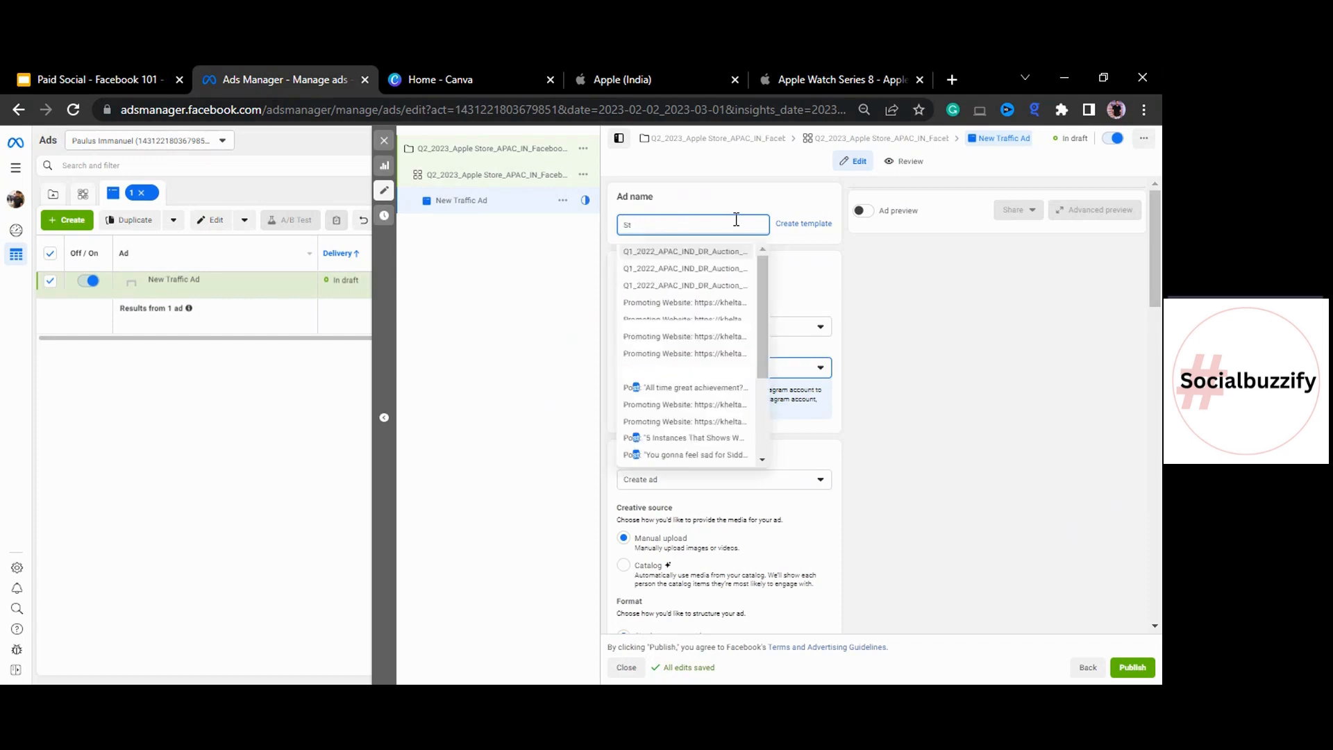
type("atic link copy")
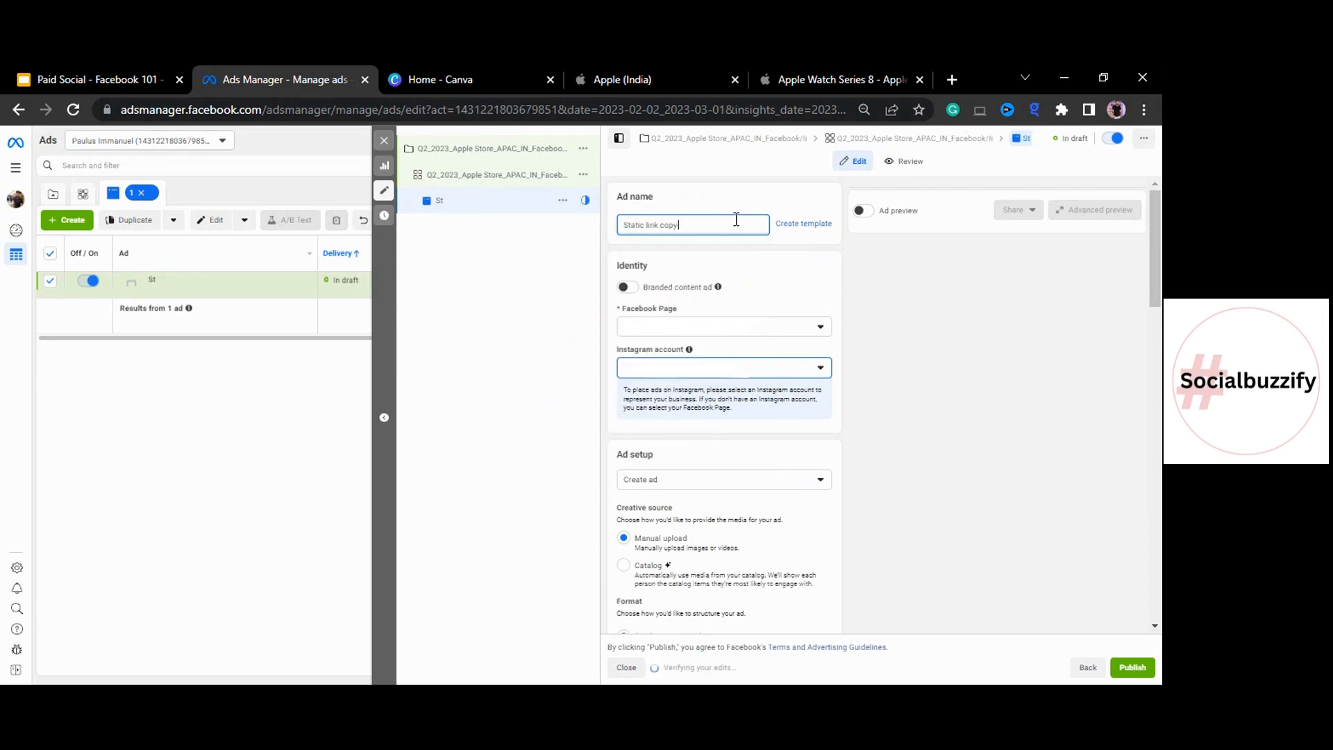
type(" 1")
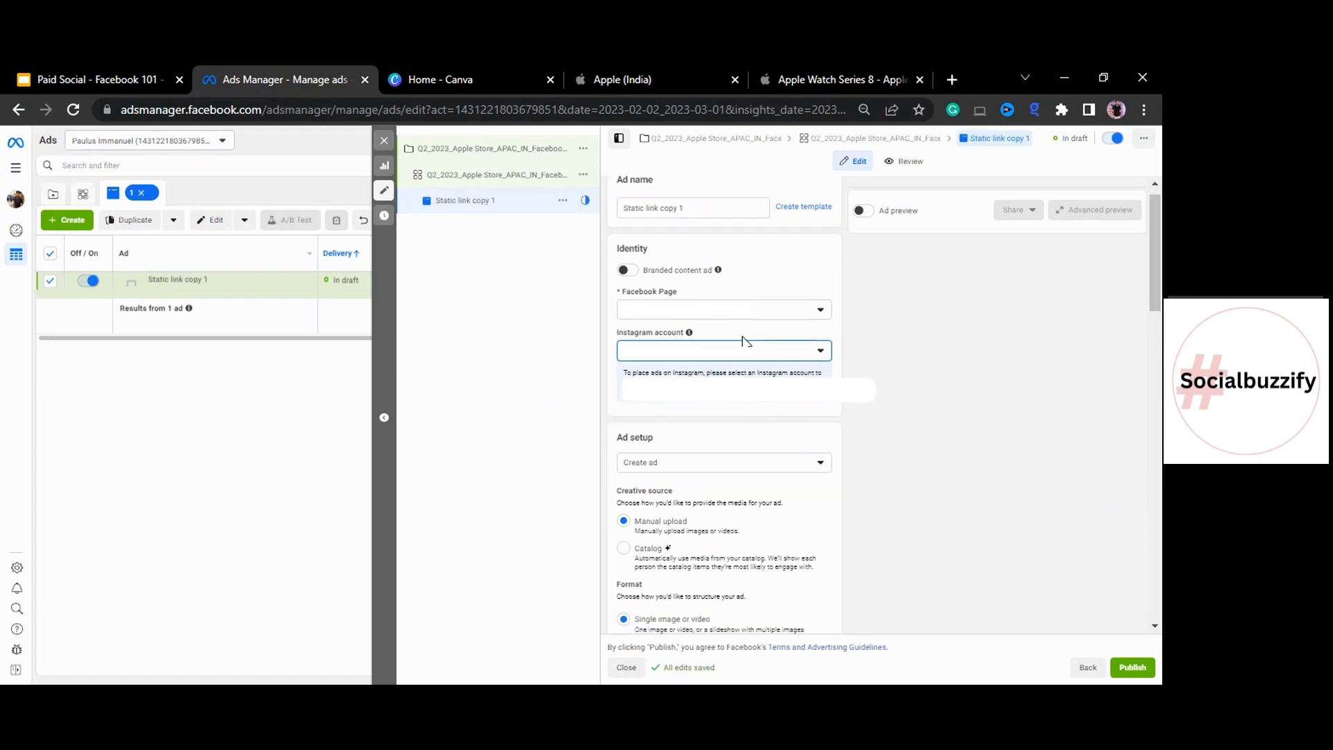
Select the Instagram account that represents the business in the ad's identity settings.
left_click(729, 359)
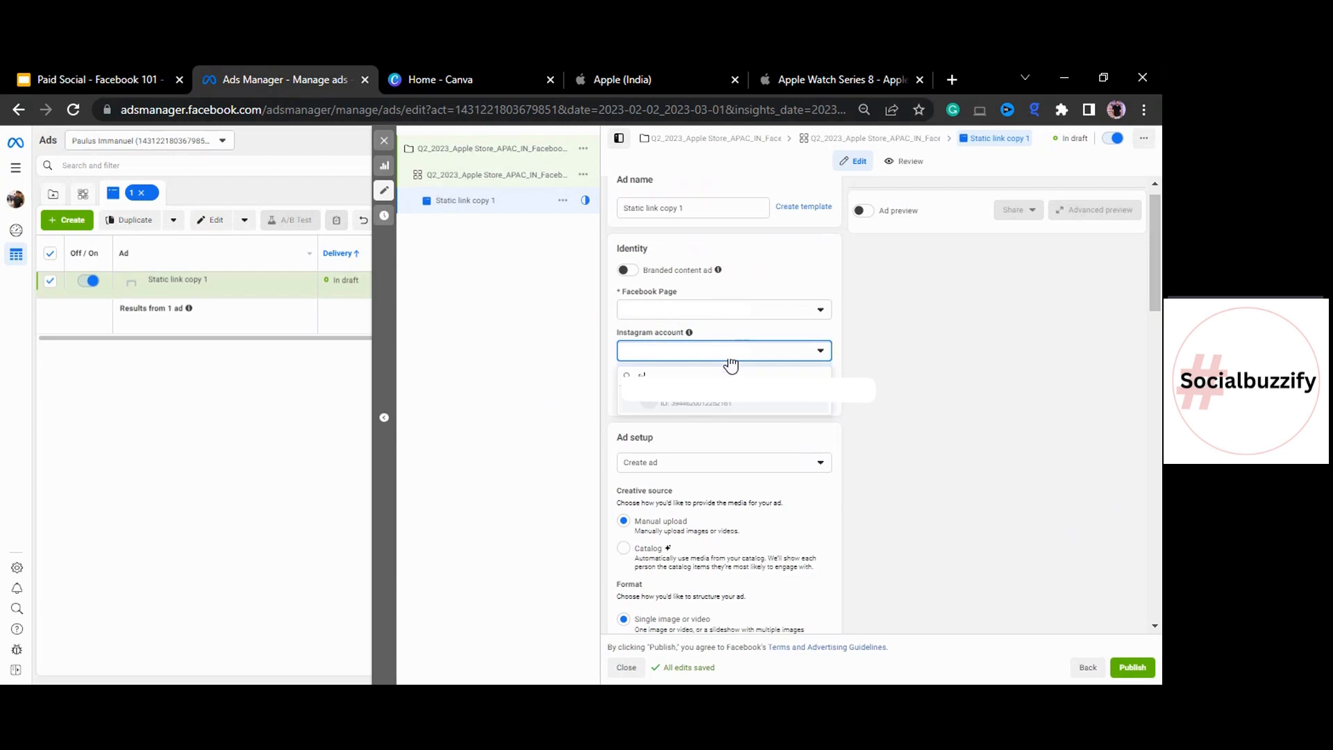
left_click(722, 386)
scroll(767, 363, "down", 2)
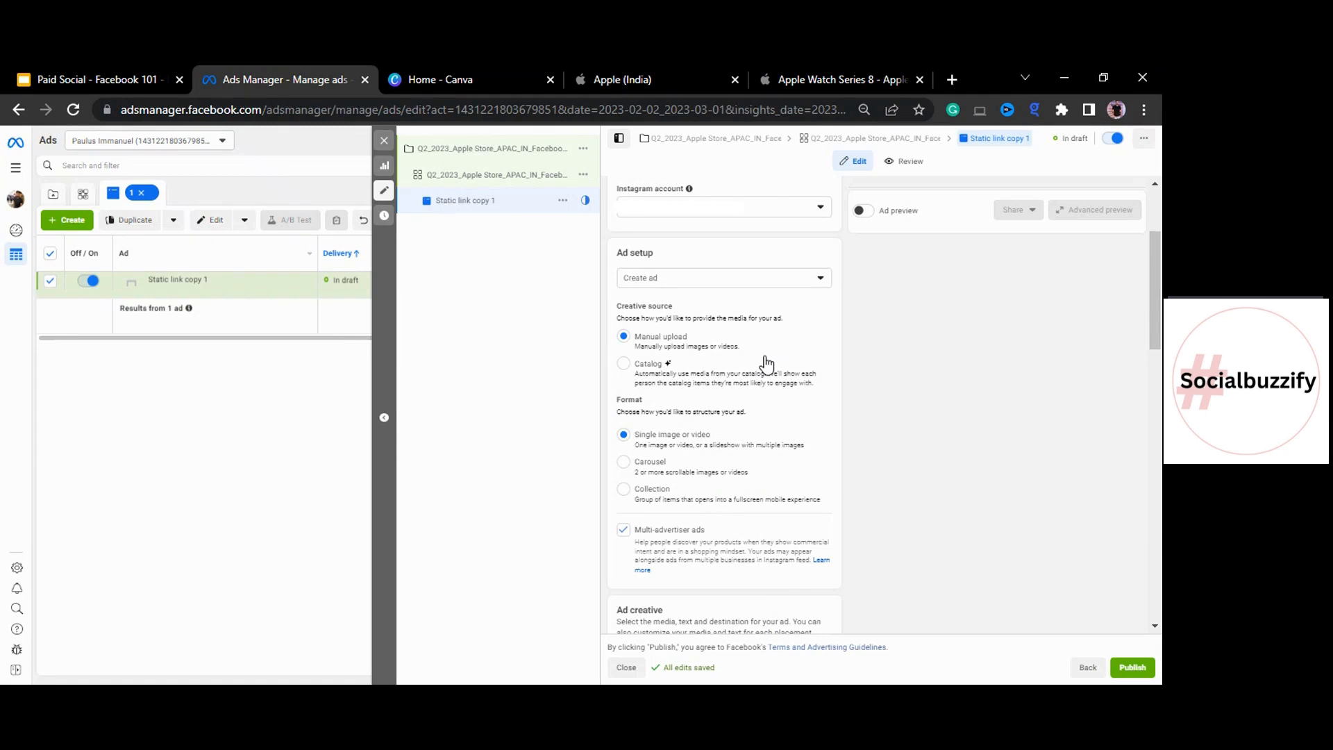
scroll(767, 363, "down", 1)
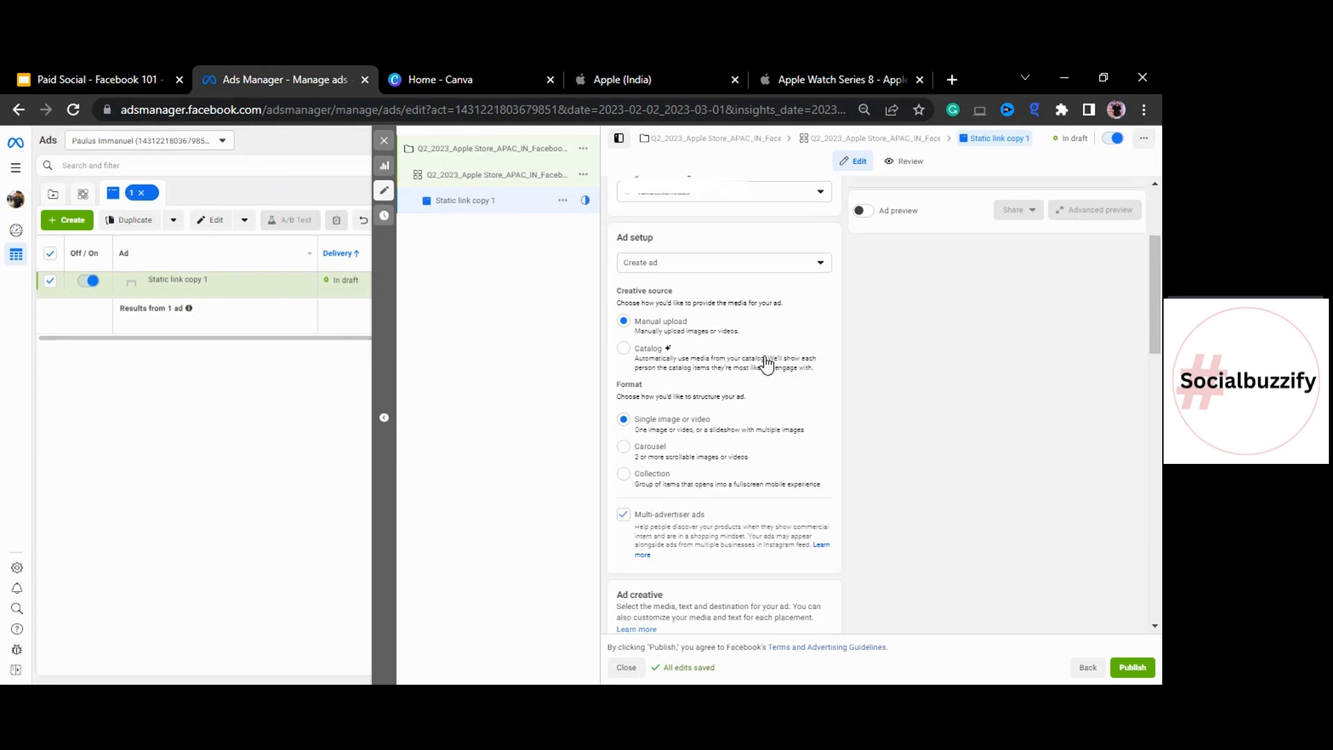
scroll(833, 508, "up", 1)
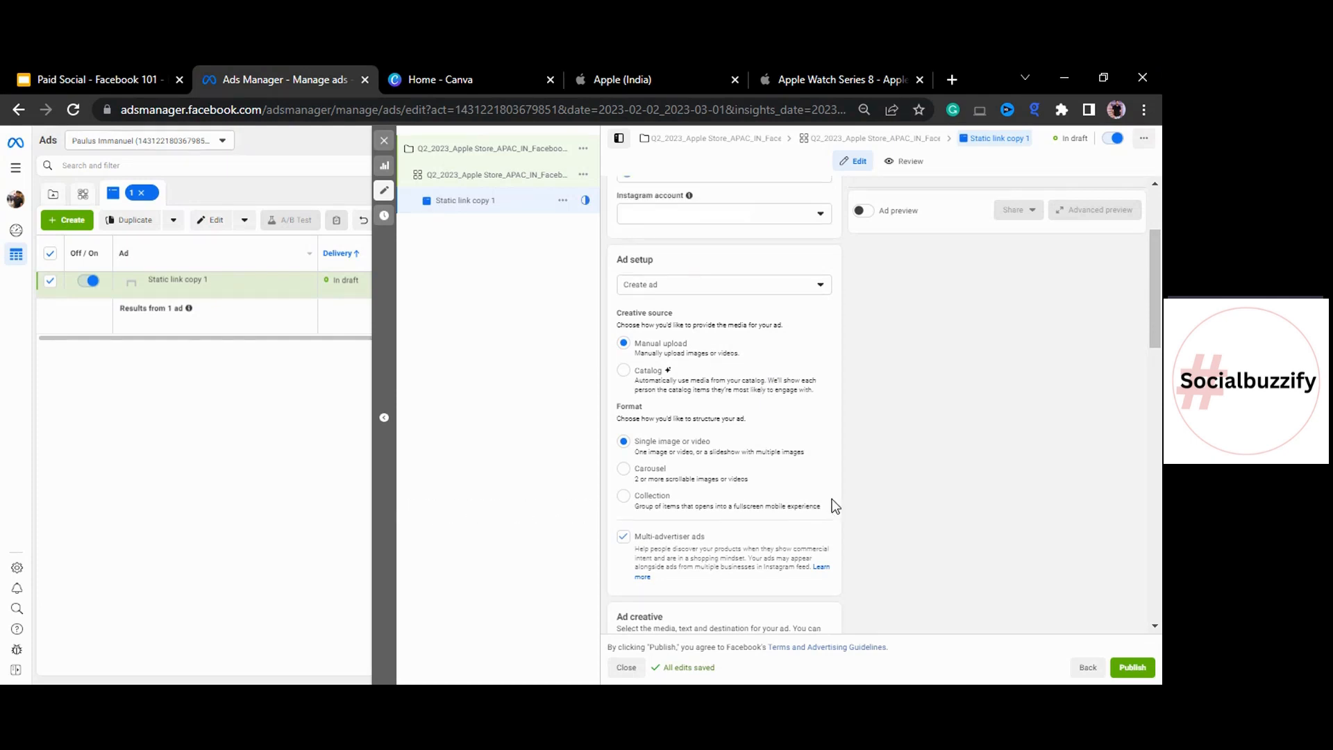
Switch to Canva and create a new custom-size design of 1000 × 1000 px.
left_click(444, 79)
scroll(884, 504, "down", 1)
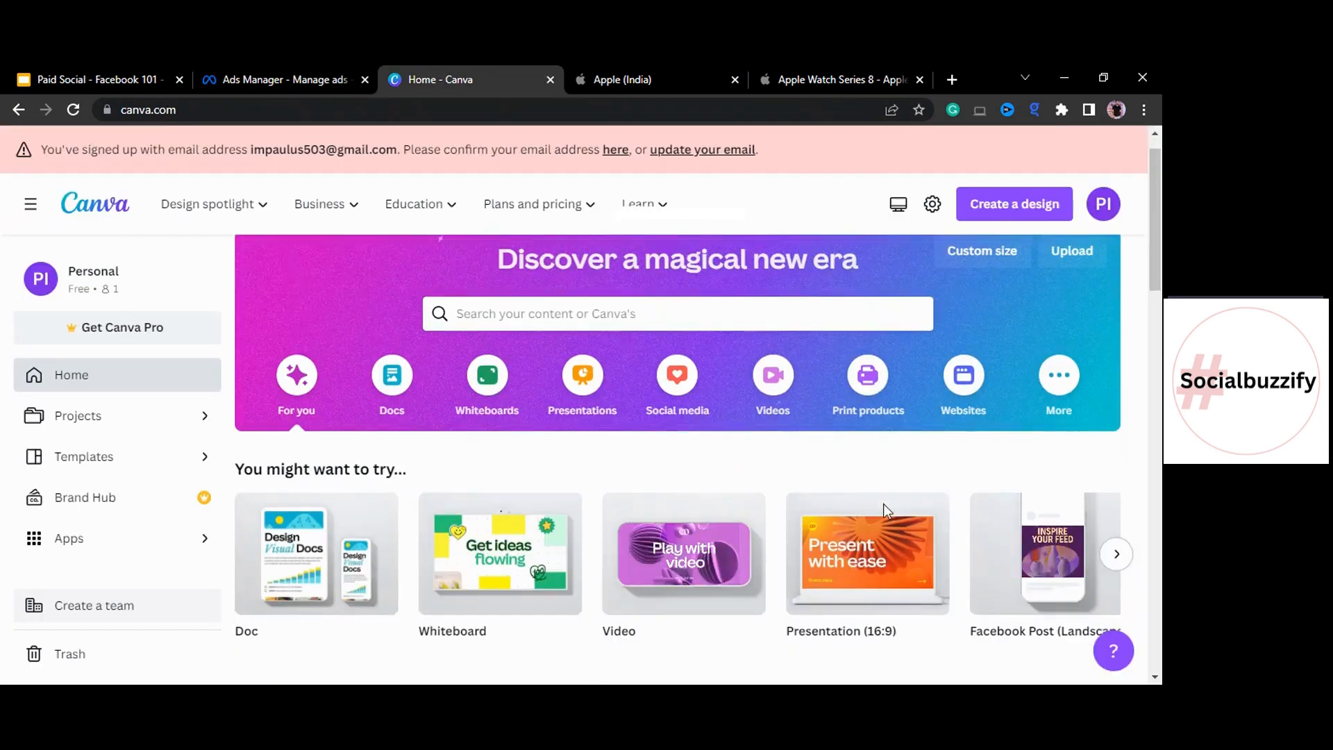
scroll(967, 295, "up", 1)
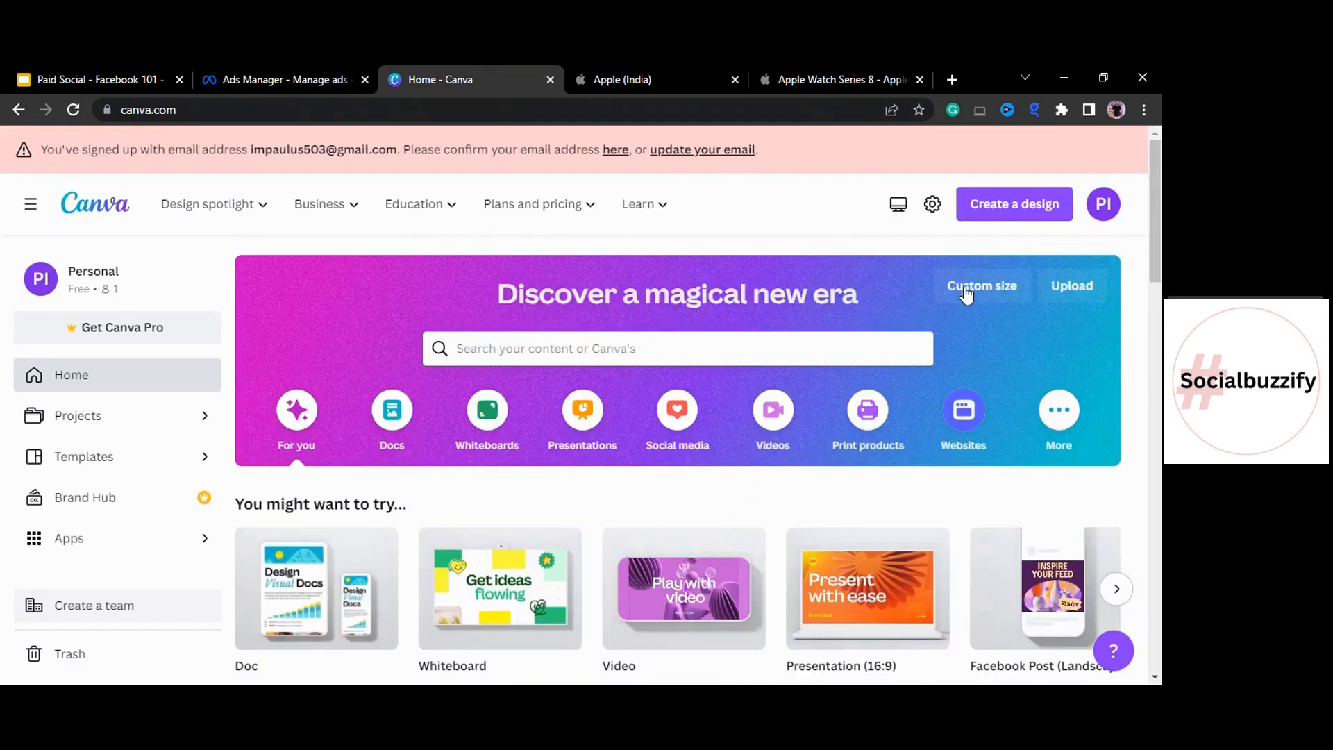
left_click(967, 292)
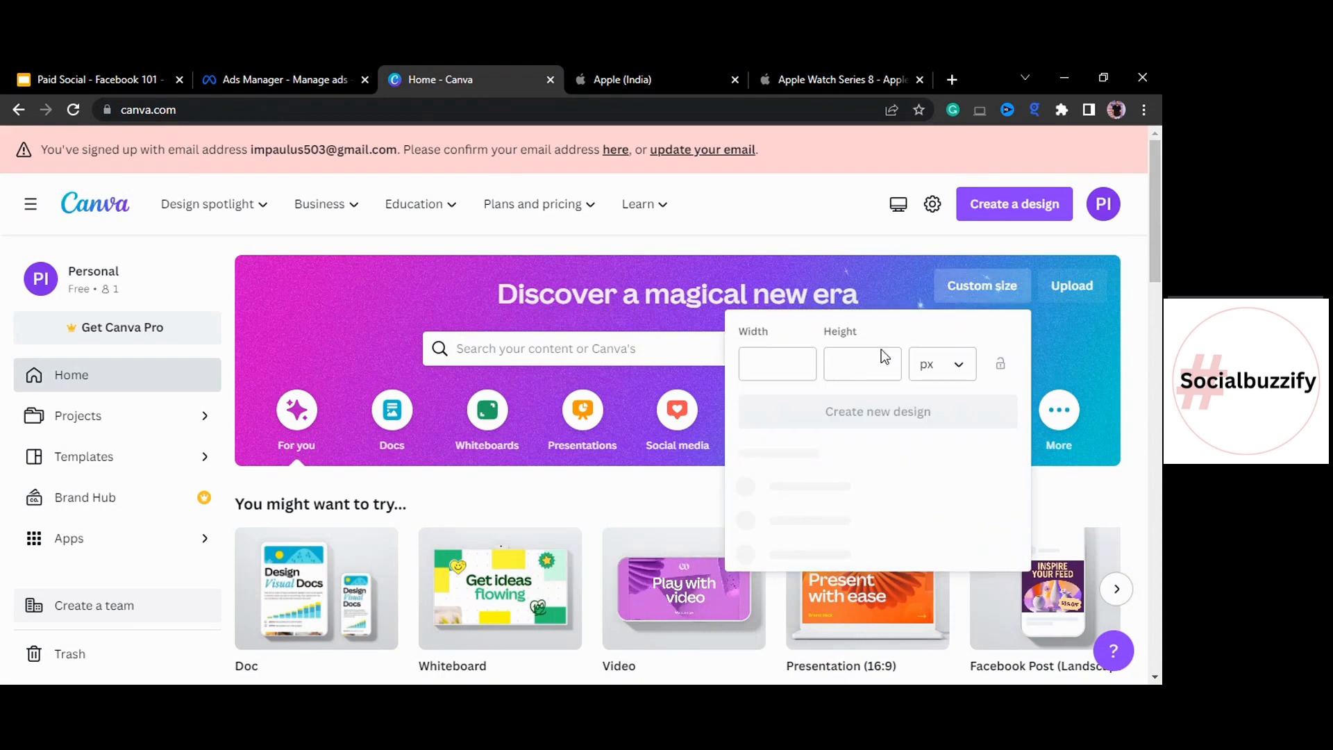
left_click(779, 358)
type("1000")
key("Tab")
type("1000")
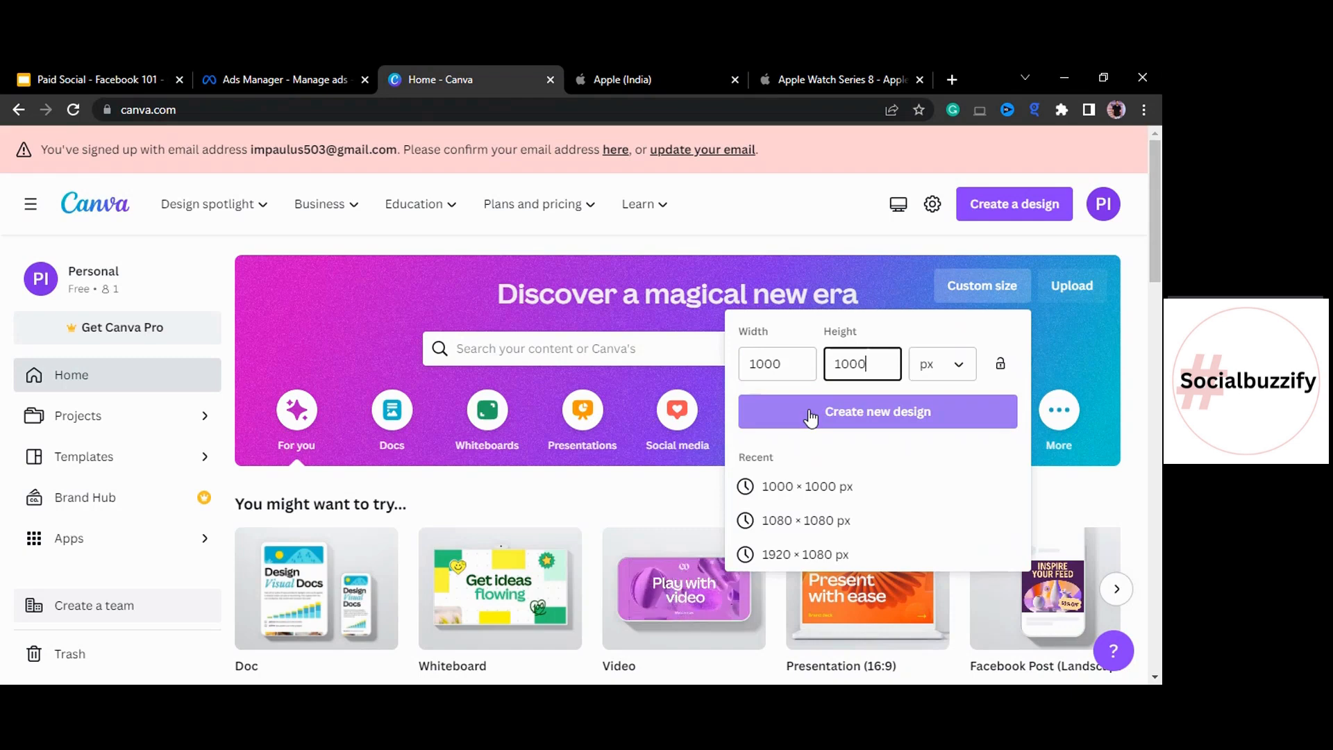
left_click(811, 416)
scroll(270, 422, "down", 1)
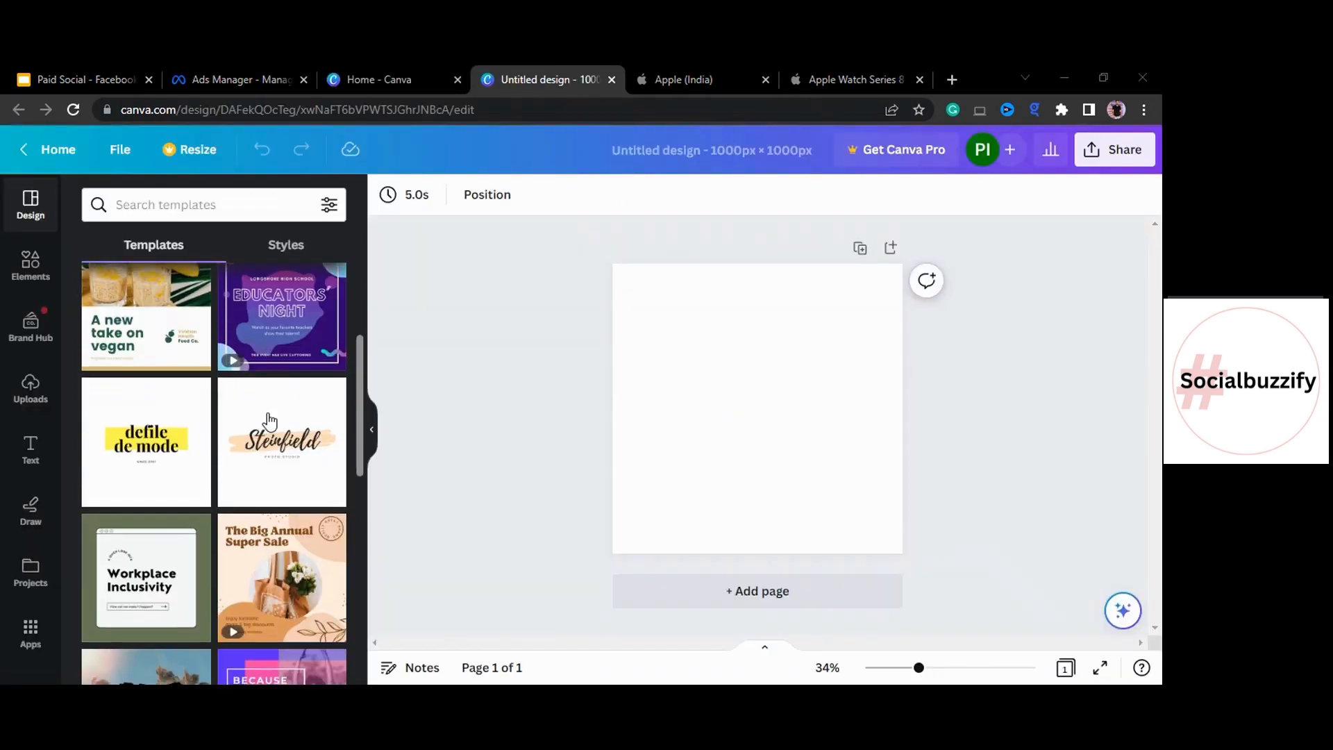
scroll(271, 422, "up", 3)
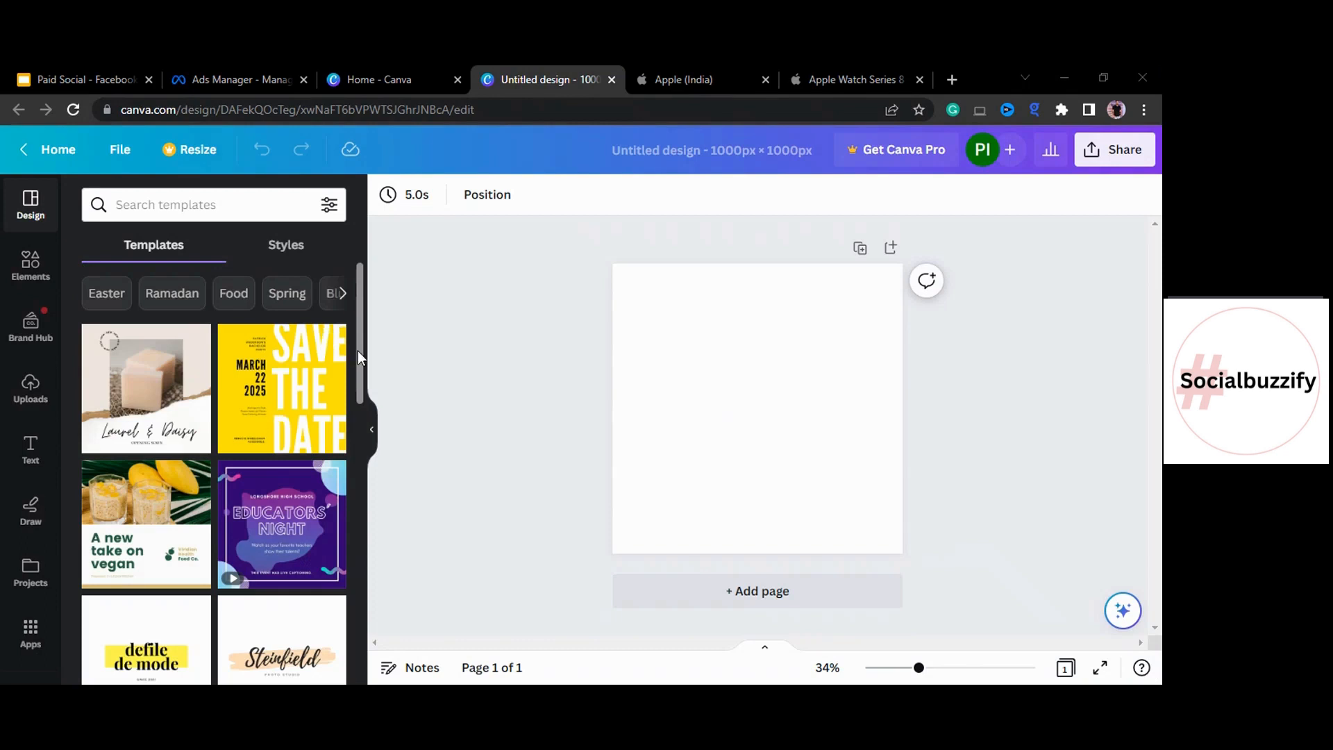
Search the templates for "apple watch facebook ads" and apply the grey Smart Watch 30% off template to the page.
scroll(271, 517, "down", 1)
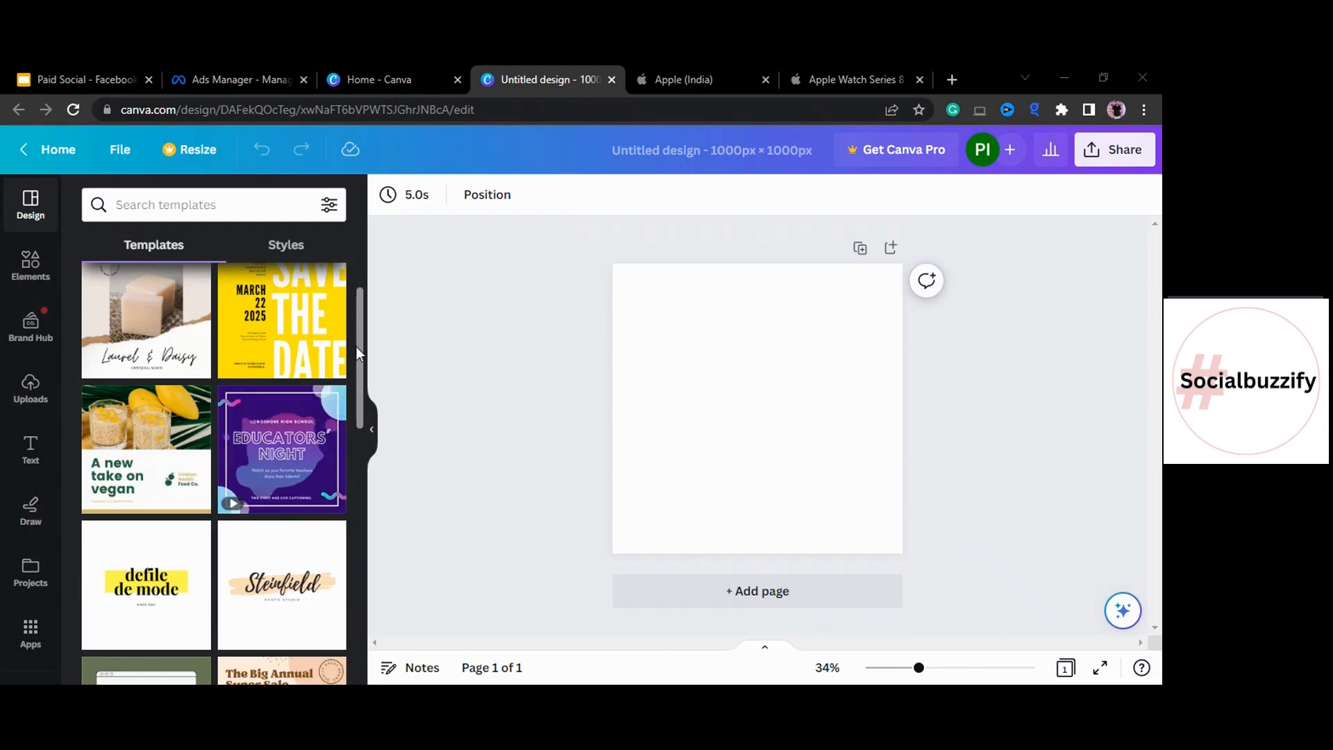
left_click(208, 208)
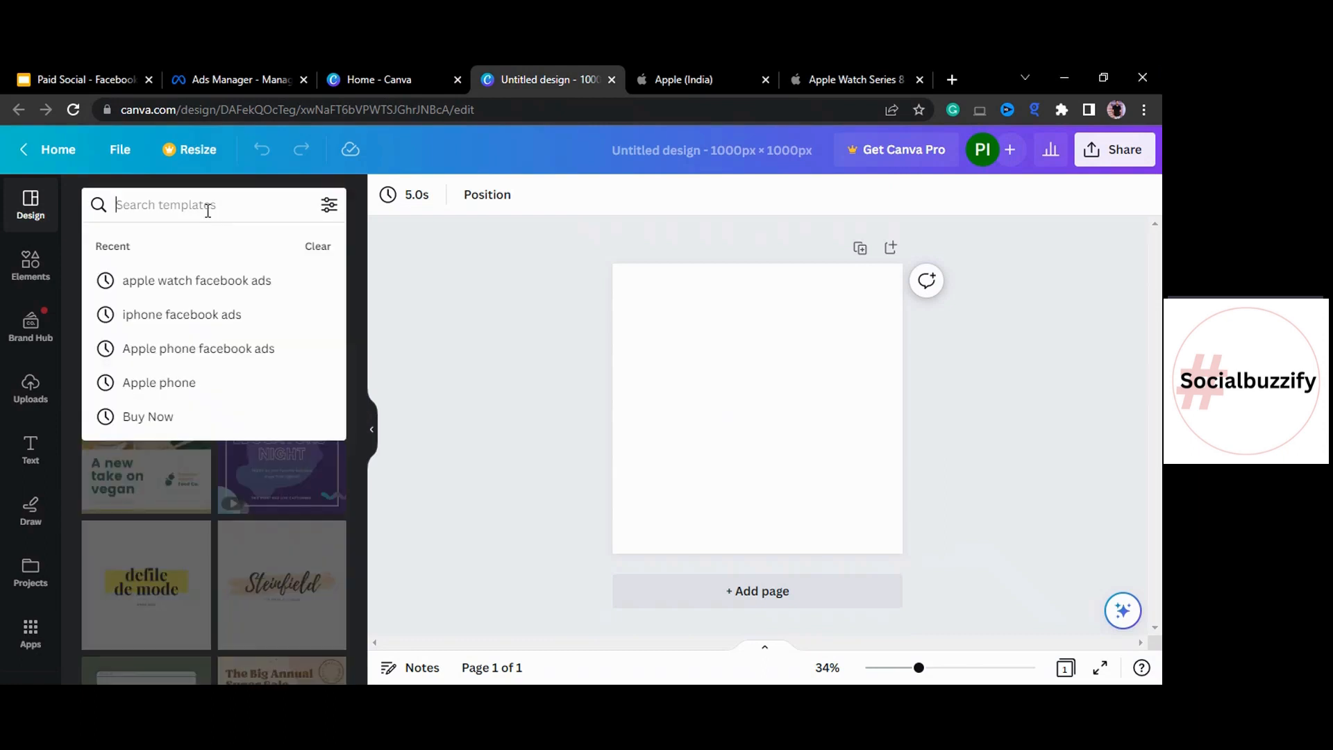
type("apple watch facebook ads")
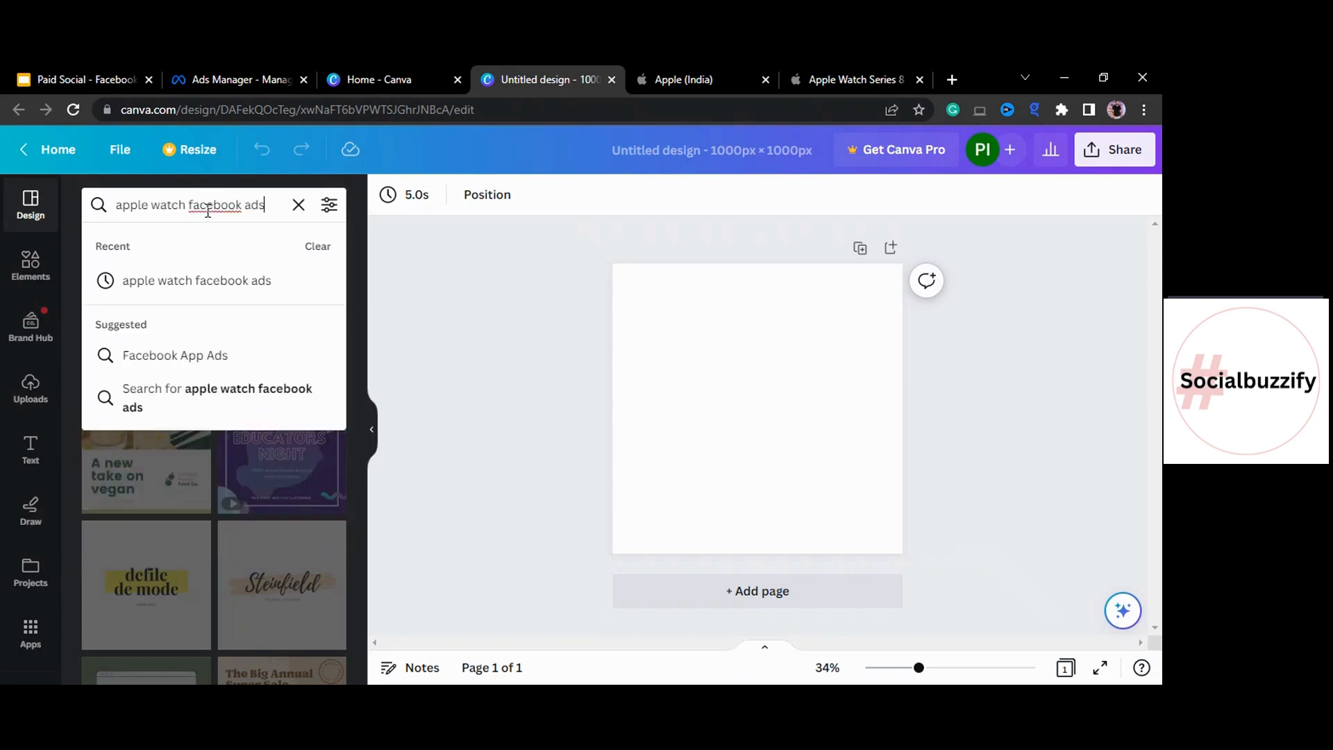
key("Return")
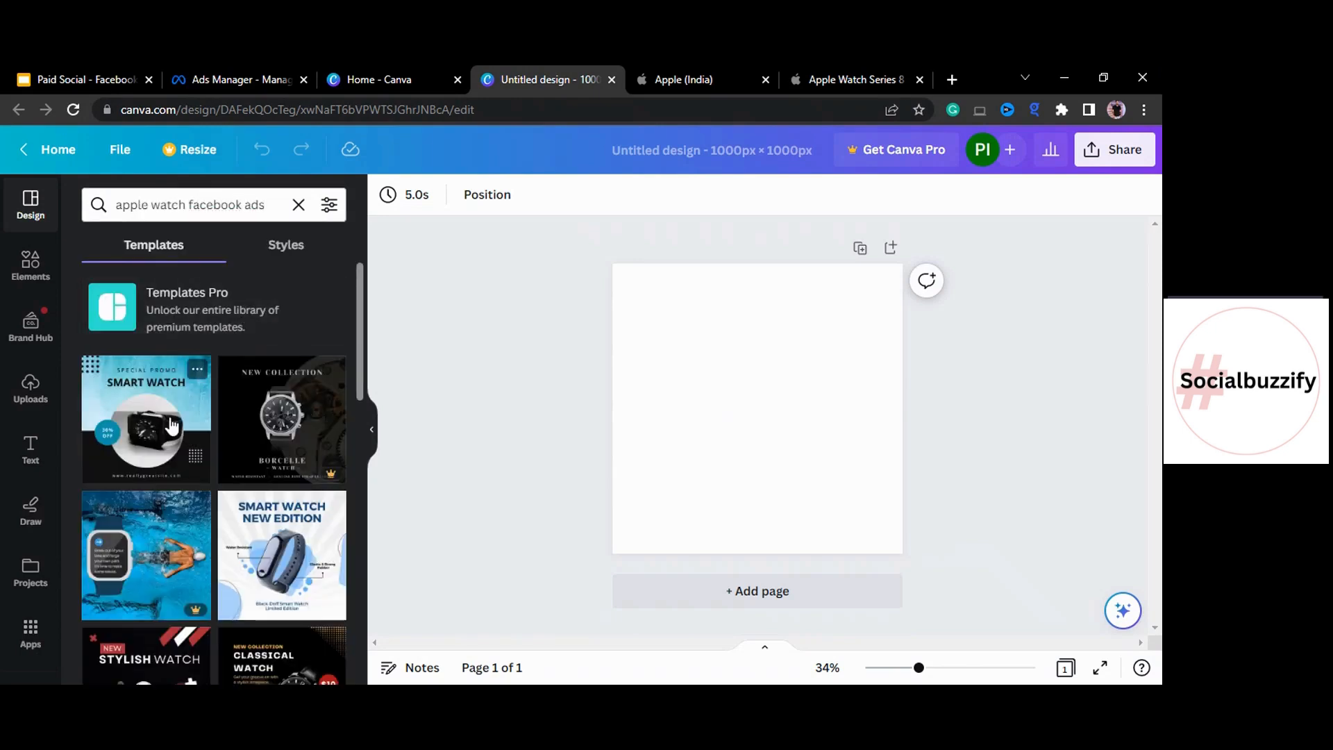
scroll(171, 425, "down", 3)
scroll(173, 425, "down", 3)
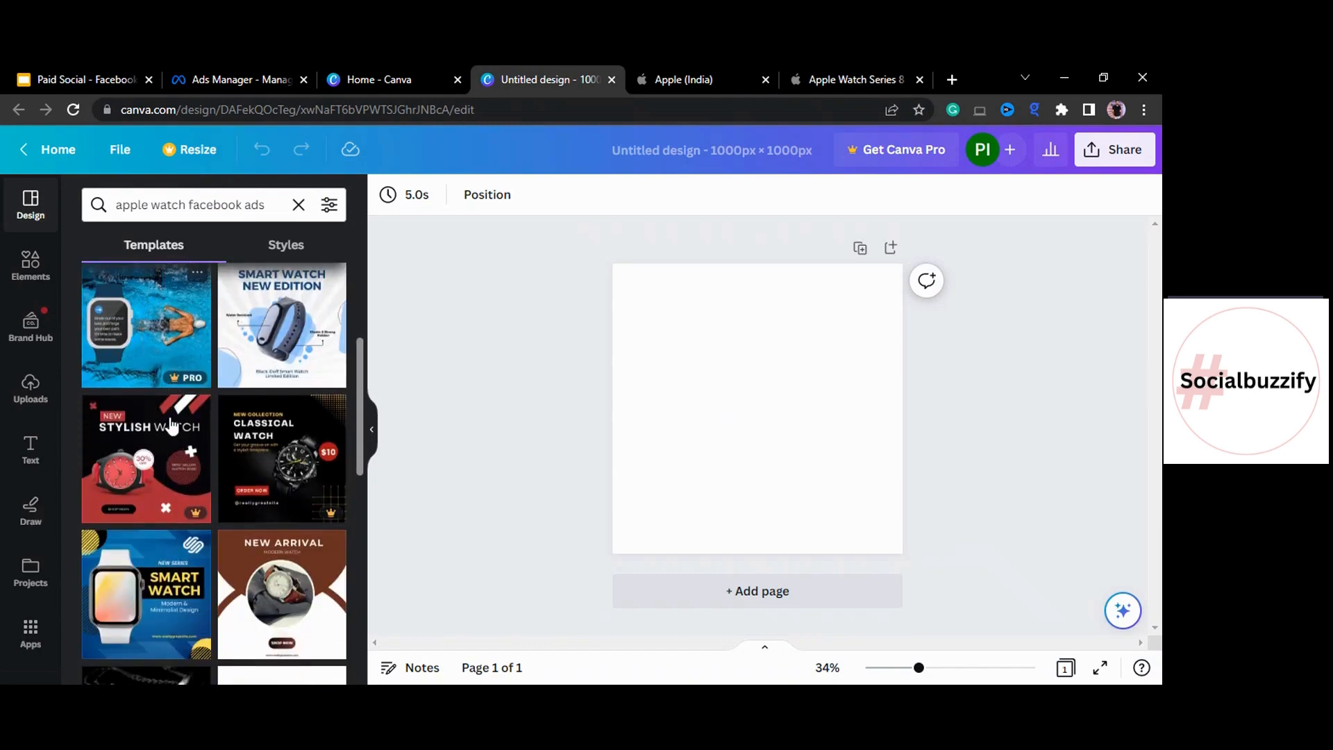
scroll(172, 425, "down", 10)
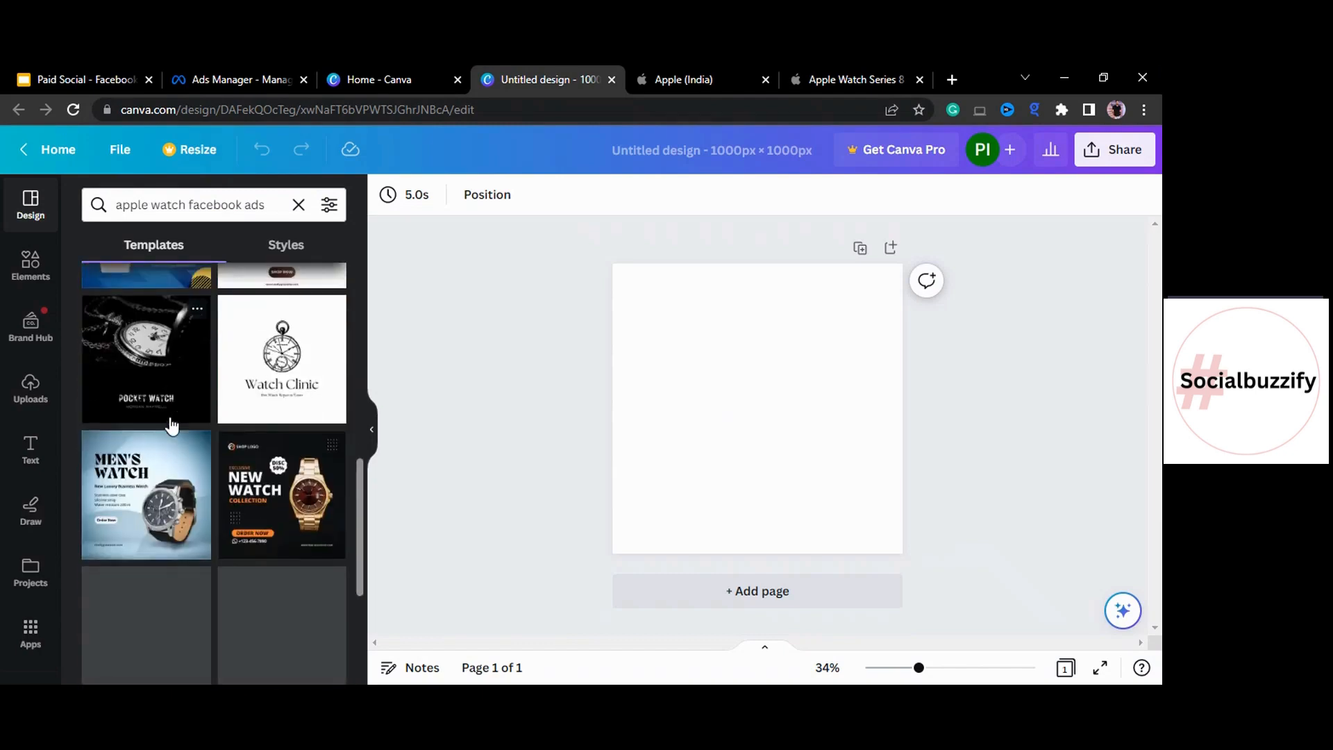
left_click(119, 475)
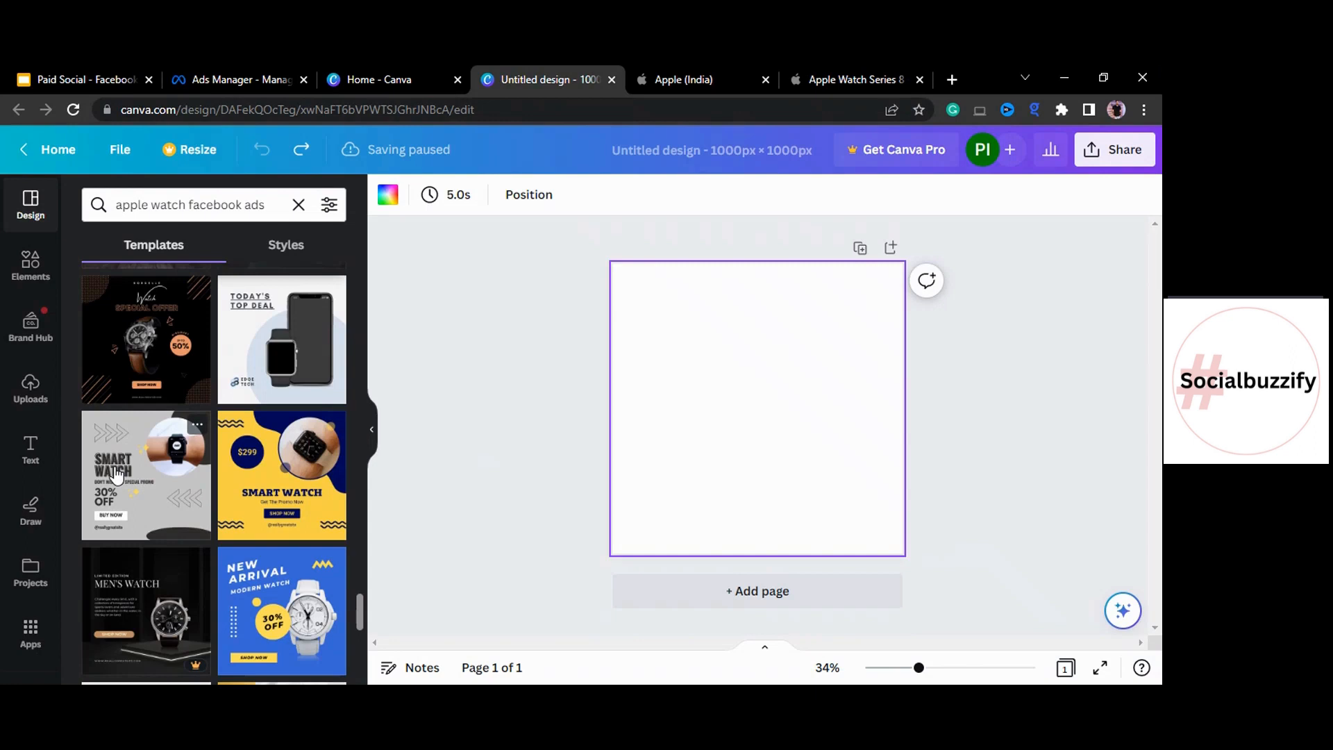
Delete the yellow sparkle graphics beside the 30% OFF text and the watch photo.
left_click(749, 480)
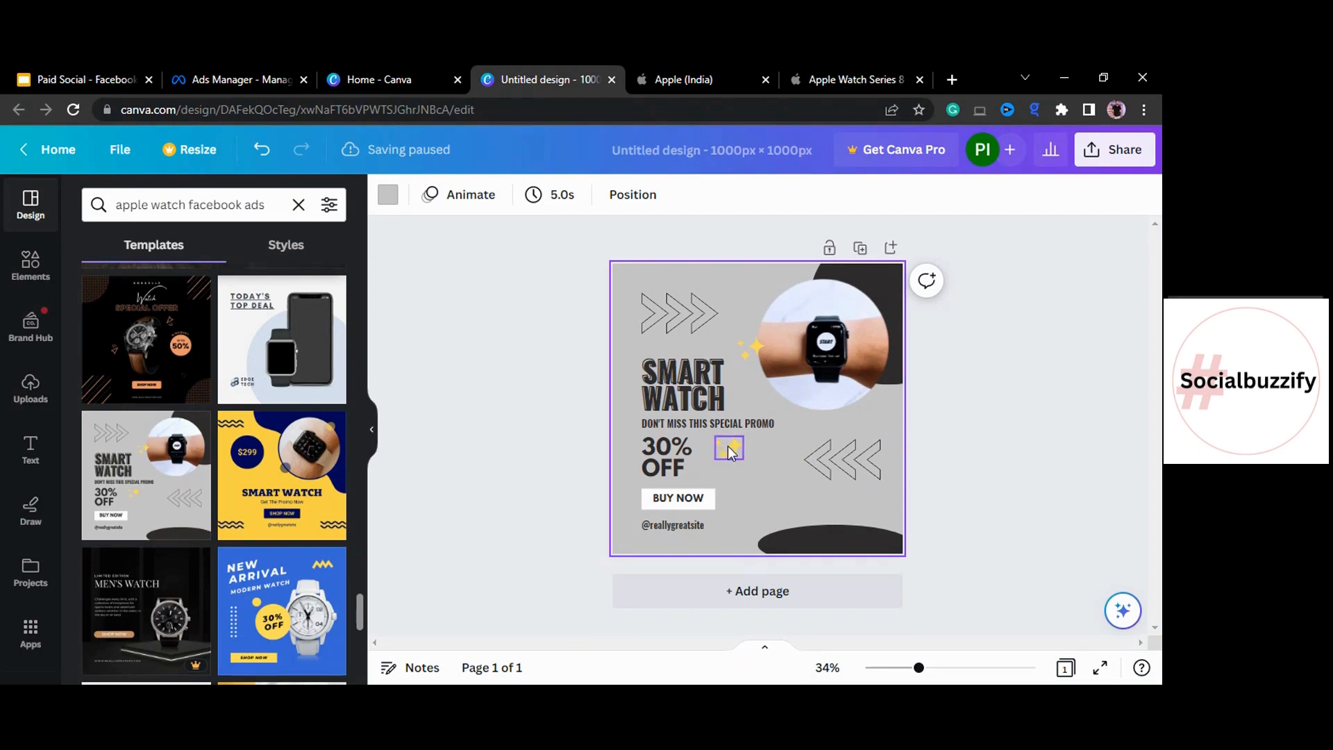
key("Escape")
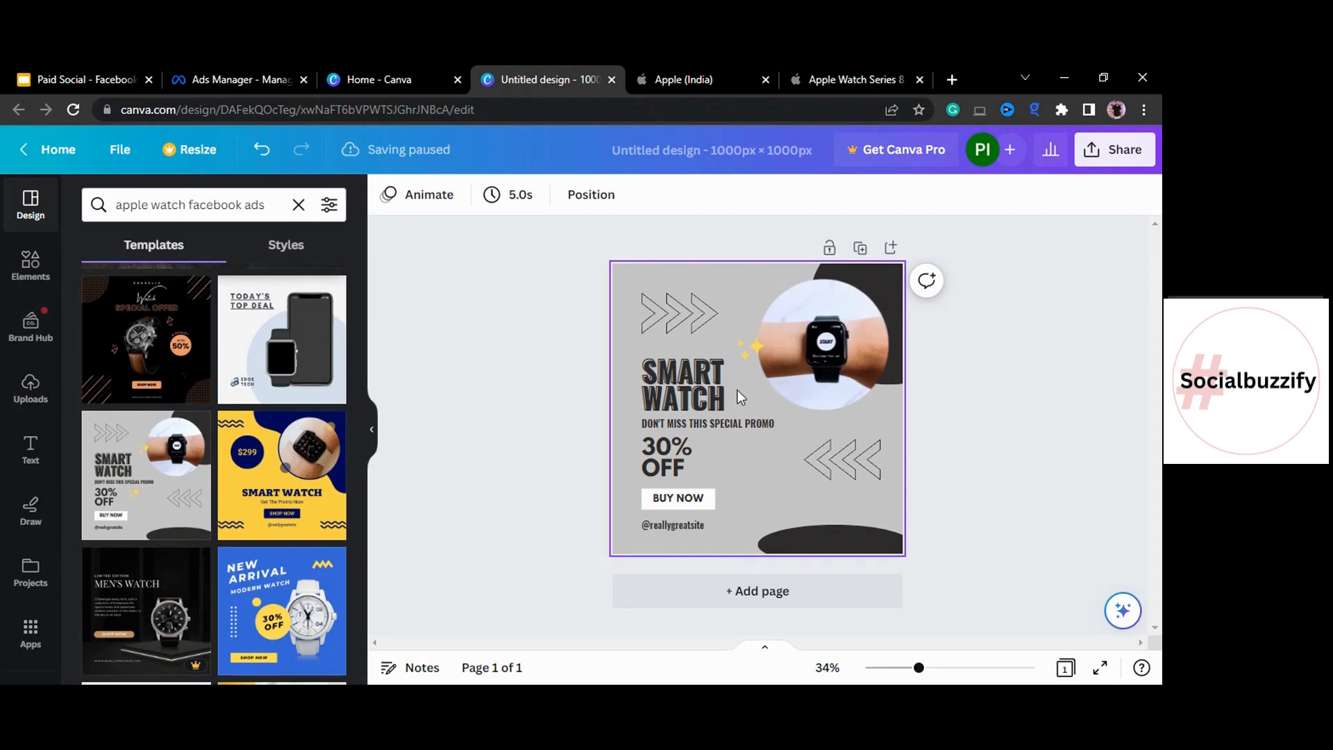
left_click(753, 343)
key("Delete")
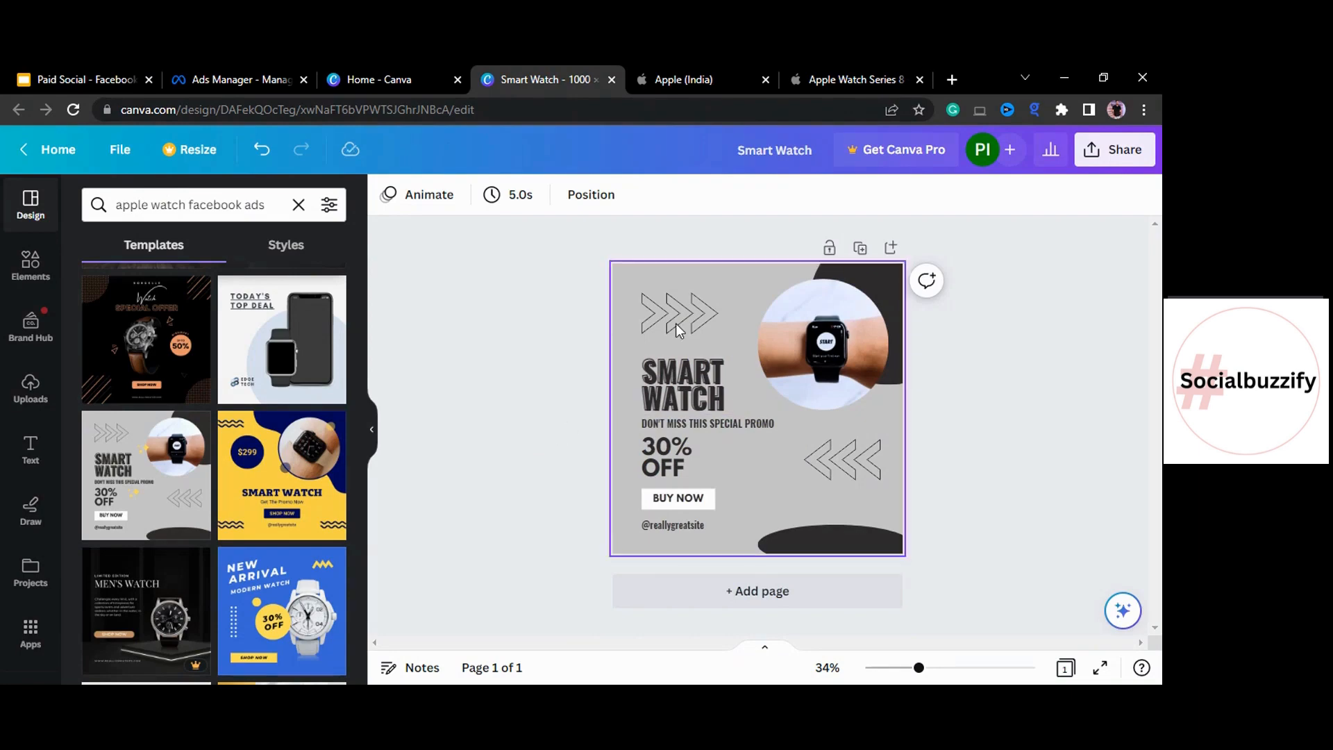
double_click(673, 403)
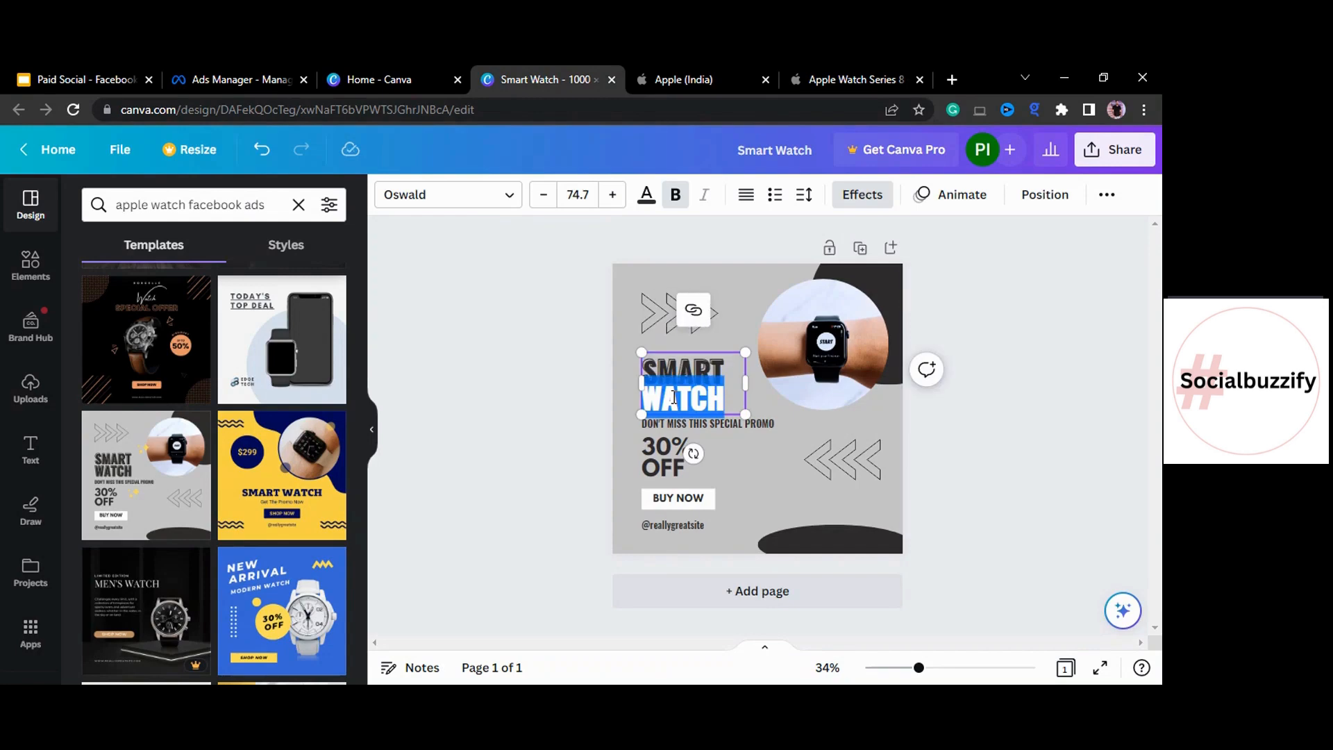
type("SUMMER SALE")
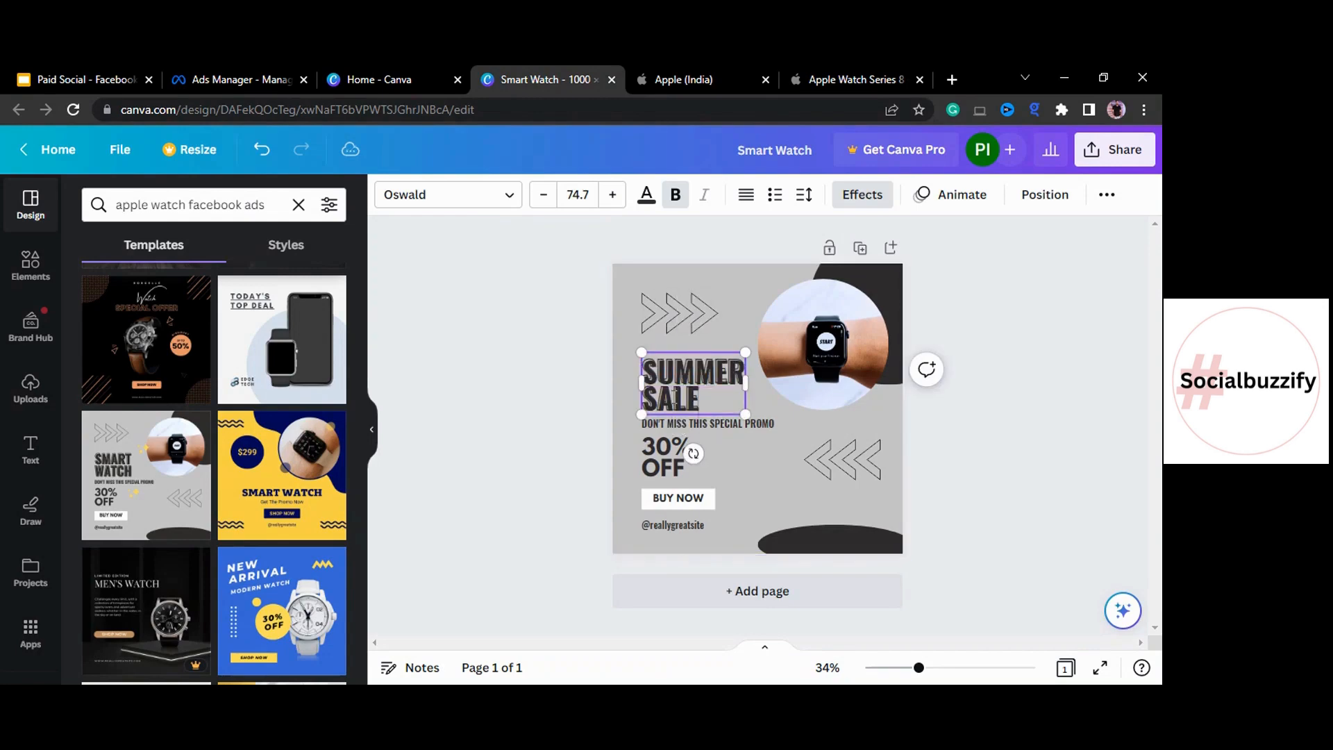
left_click(493, 468)
left_click(675, 523)
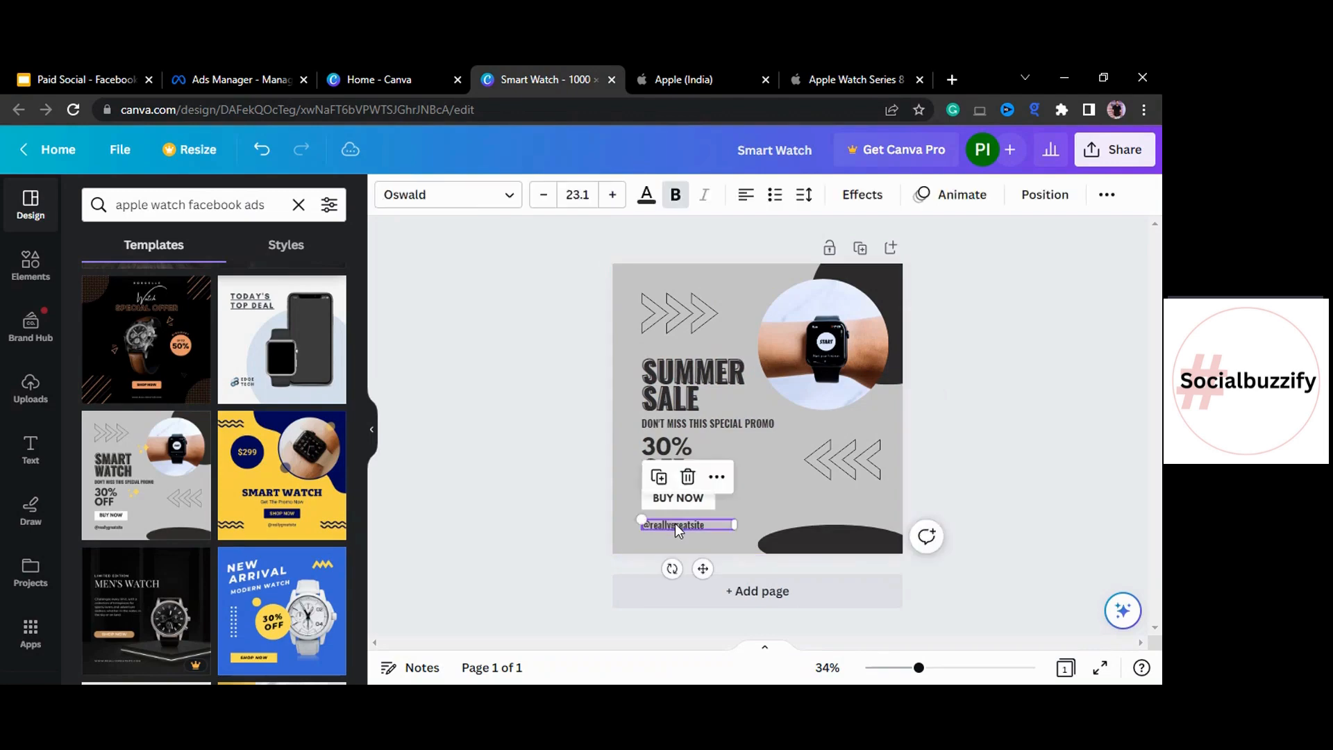
key("Delete")
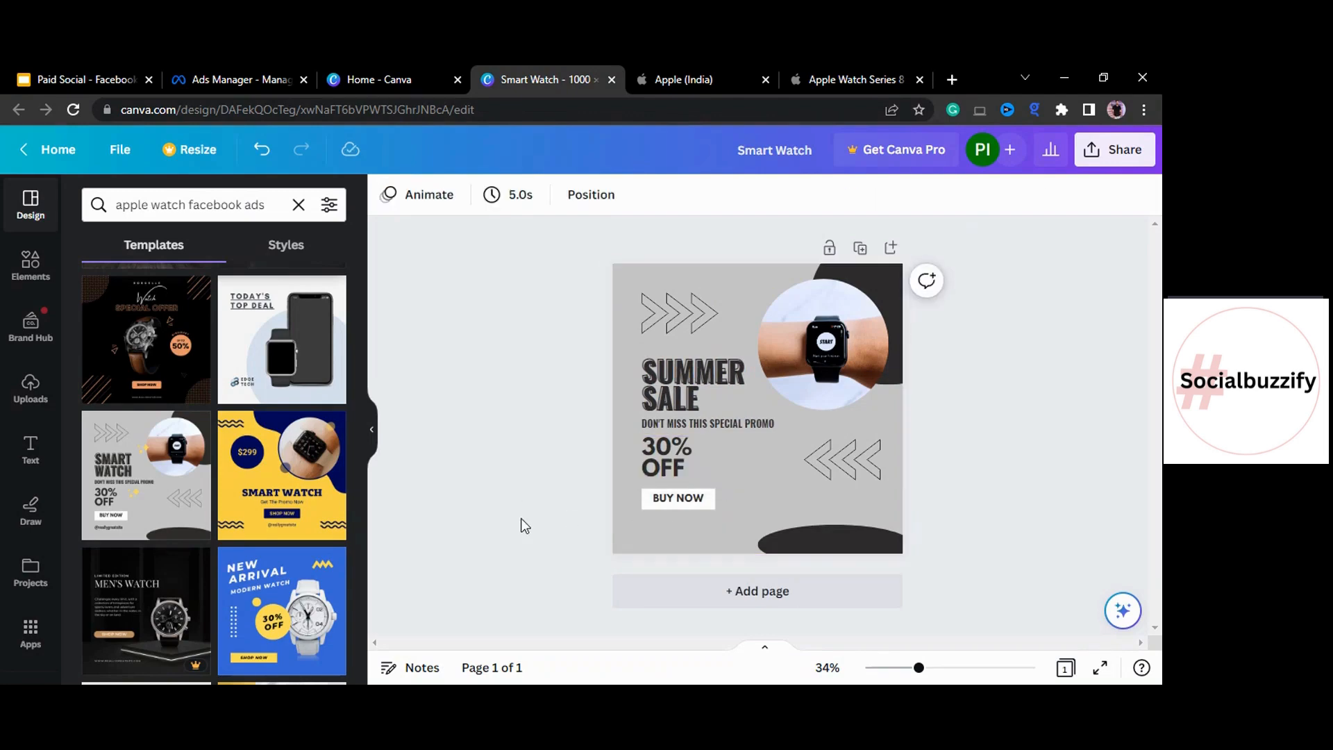
Download the finished design as a PNG file.
left_click(1114, 154)
scroll(931, 439, "down", 2)
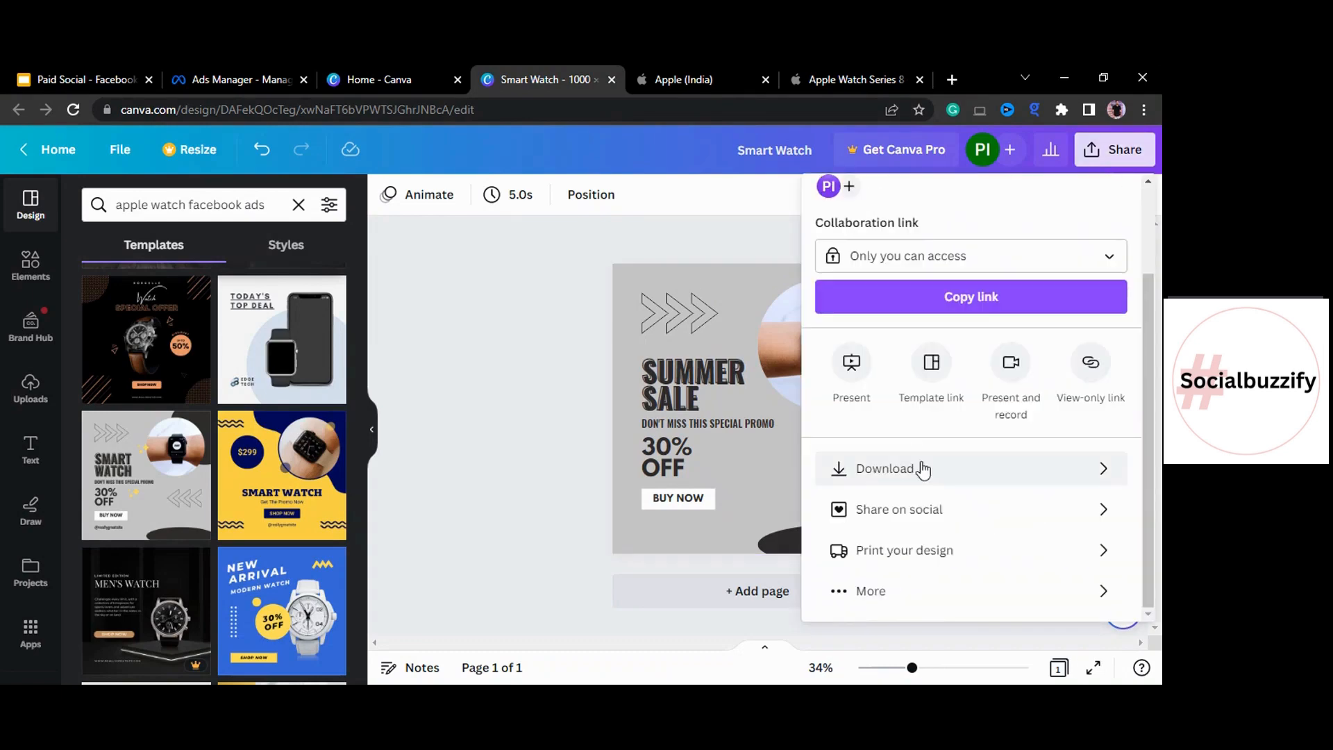
left_click(922, 464)
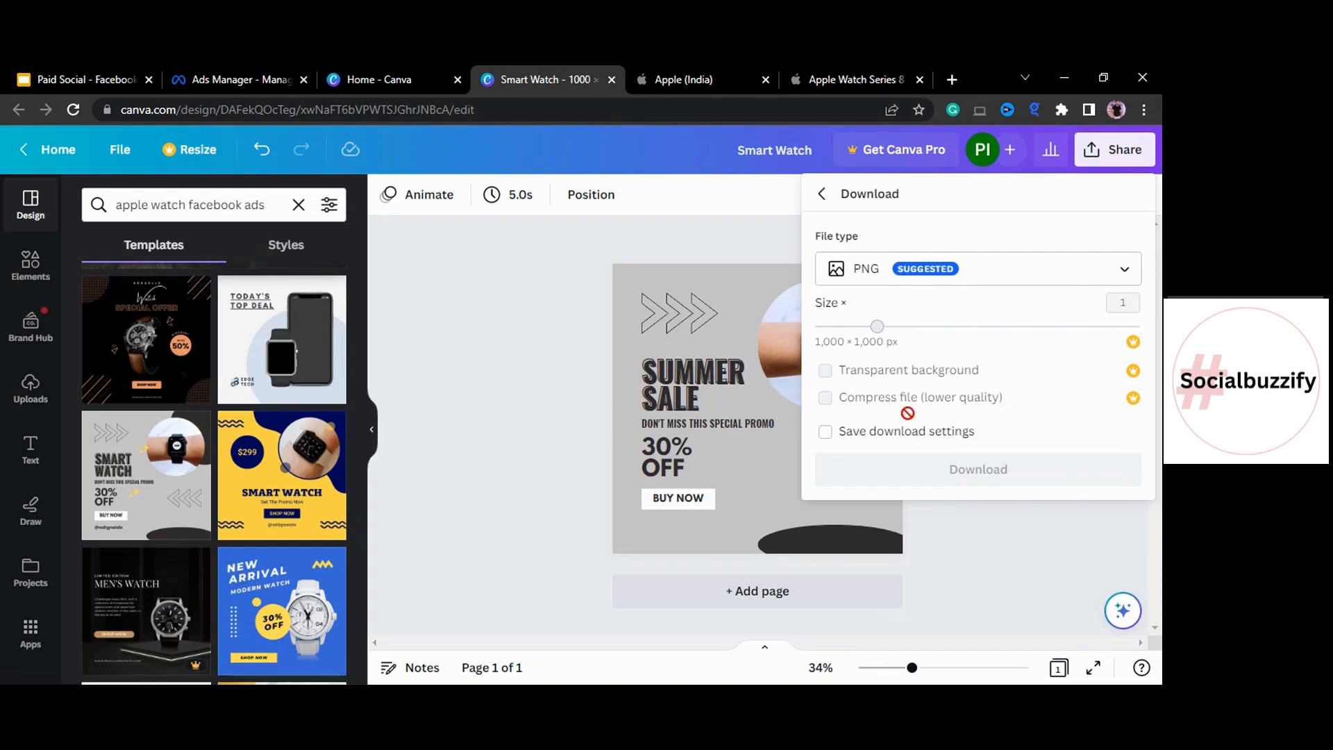
left_click(918, 485)
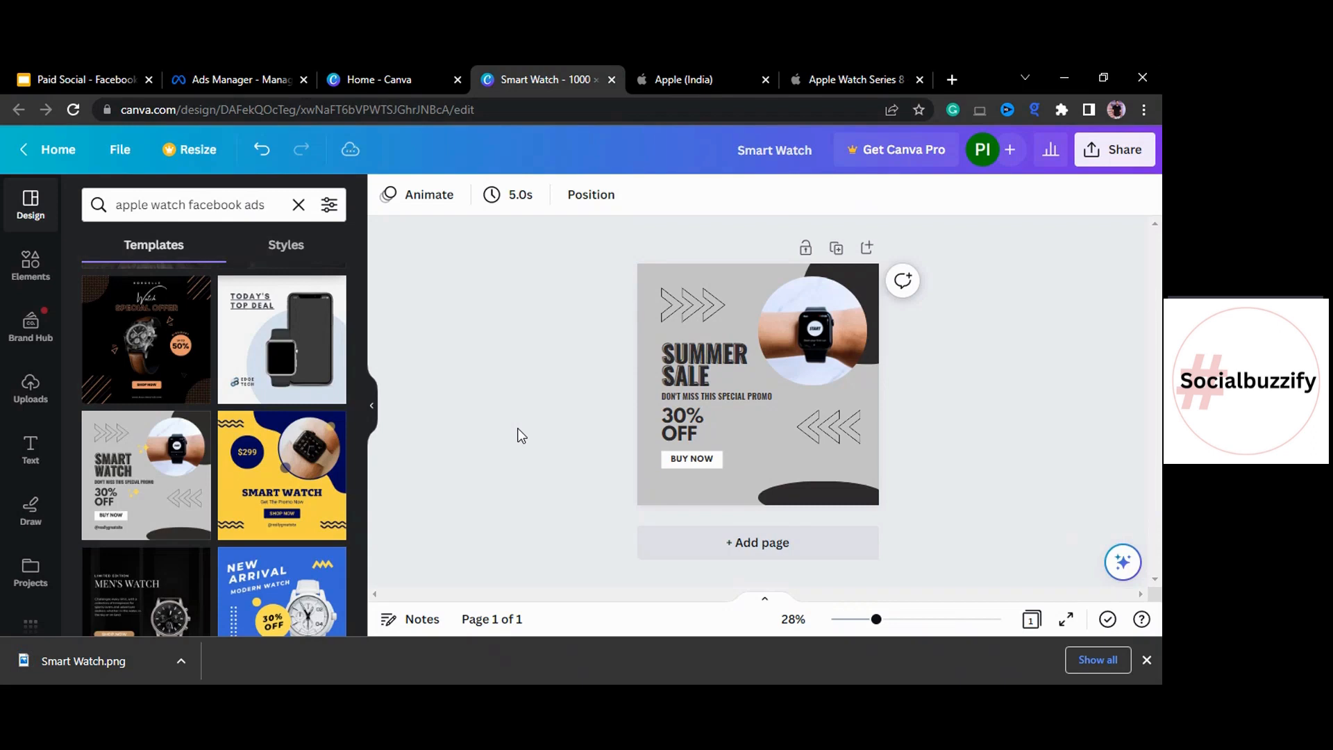
Switch to Ads Manager and add the 1000 × 1000 Smart Watch image as the ad's media, keeping the original crop.
left_click(224, 80)
scroll(688, 428, "down", 3)
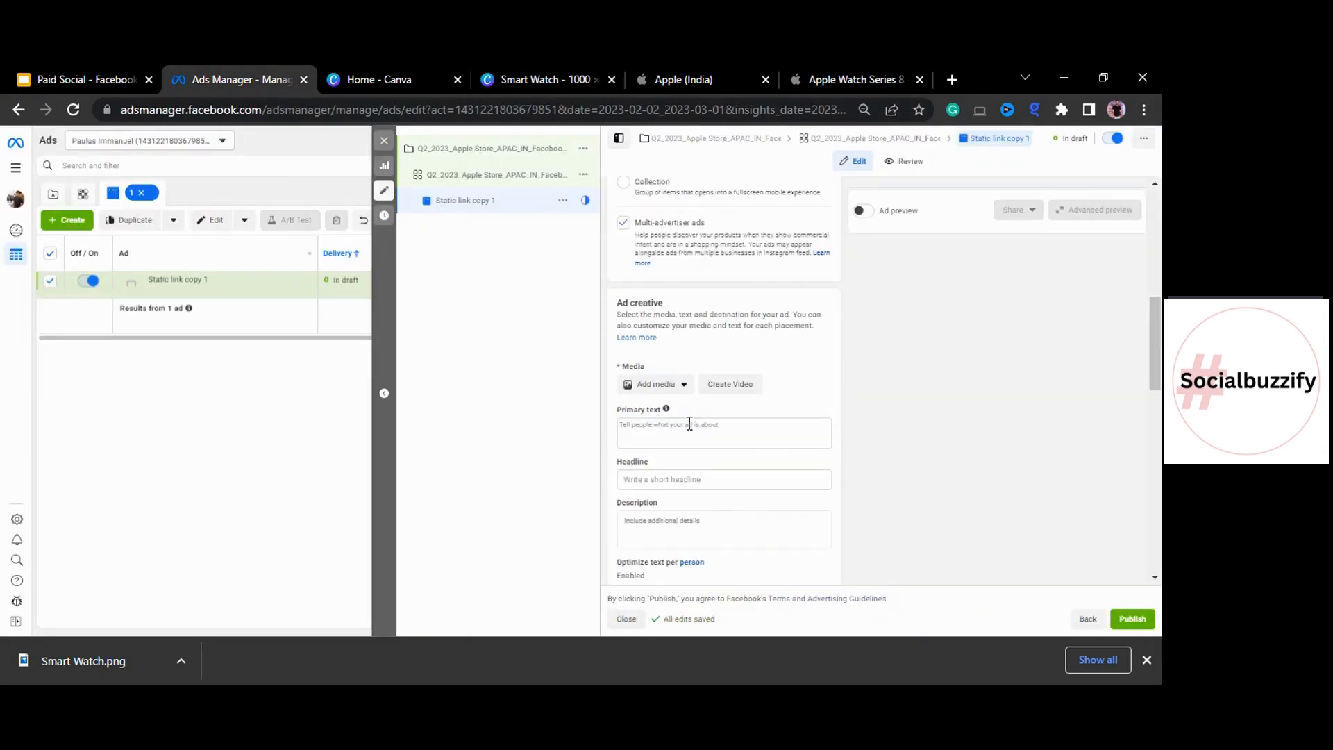
left_click(649, 390)
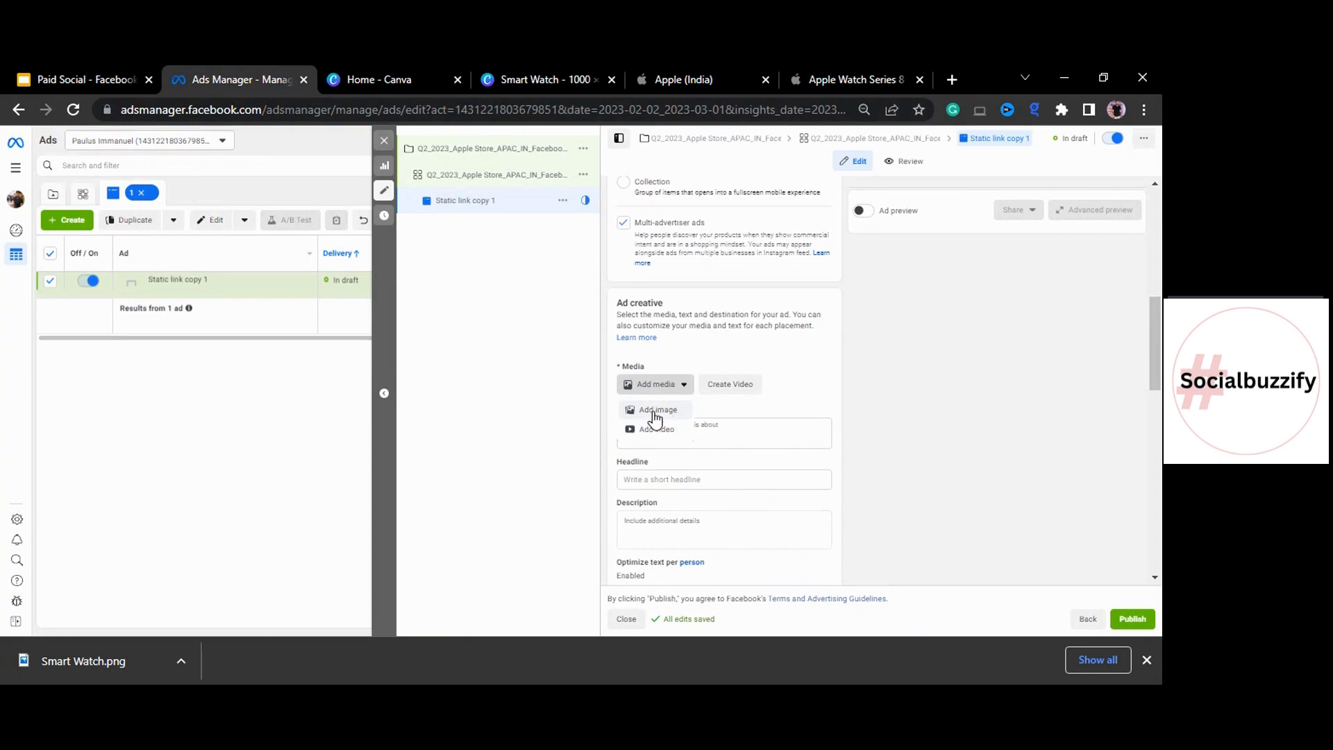
left_click(655, 411)
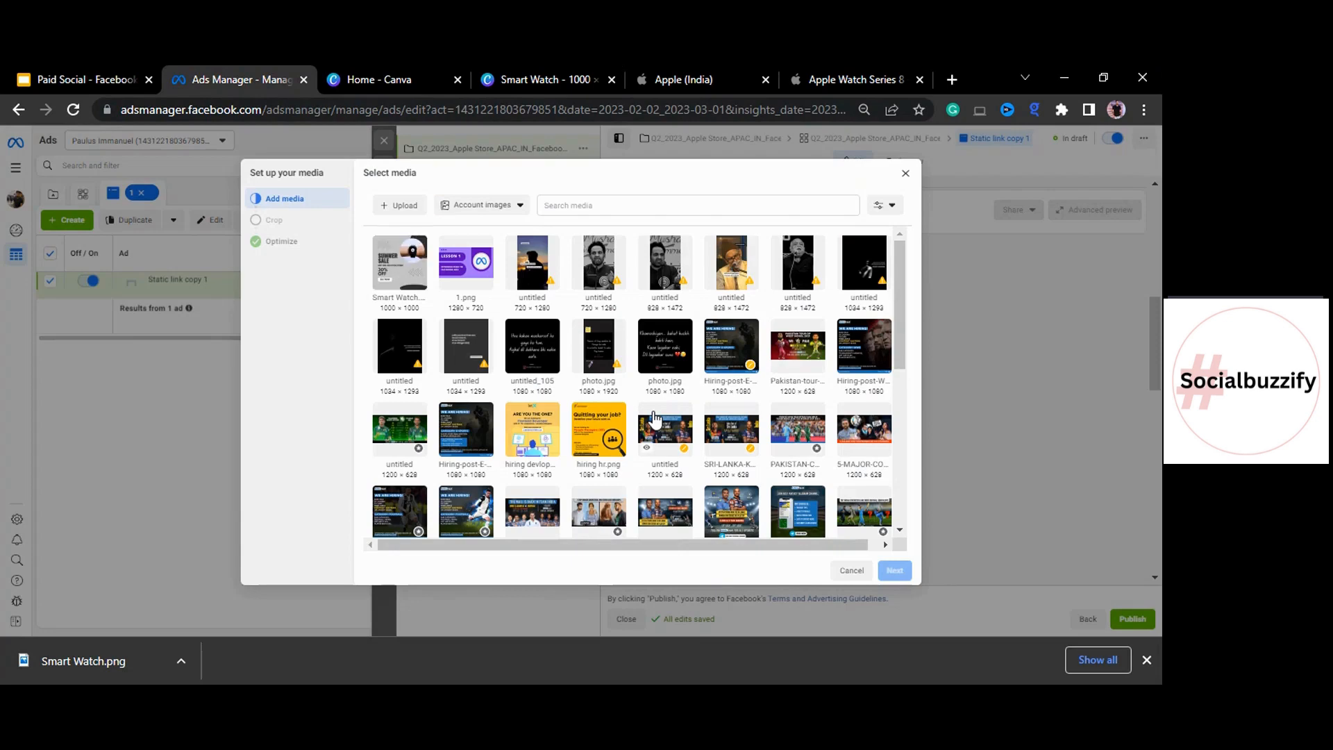
left_click(401, 275)
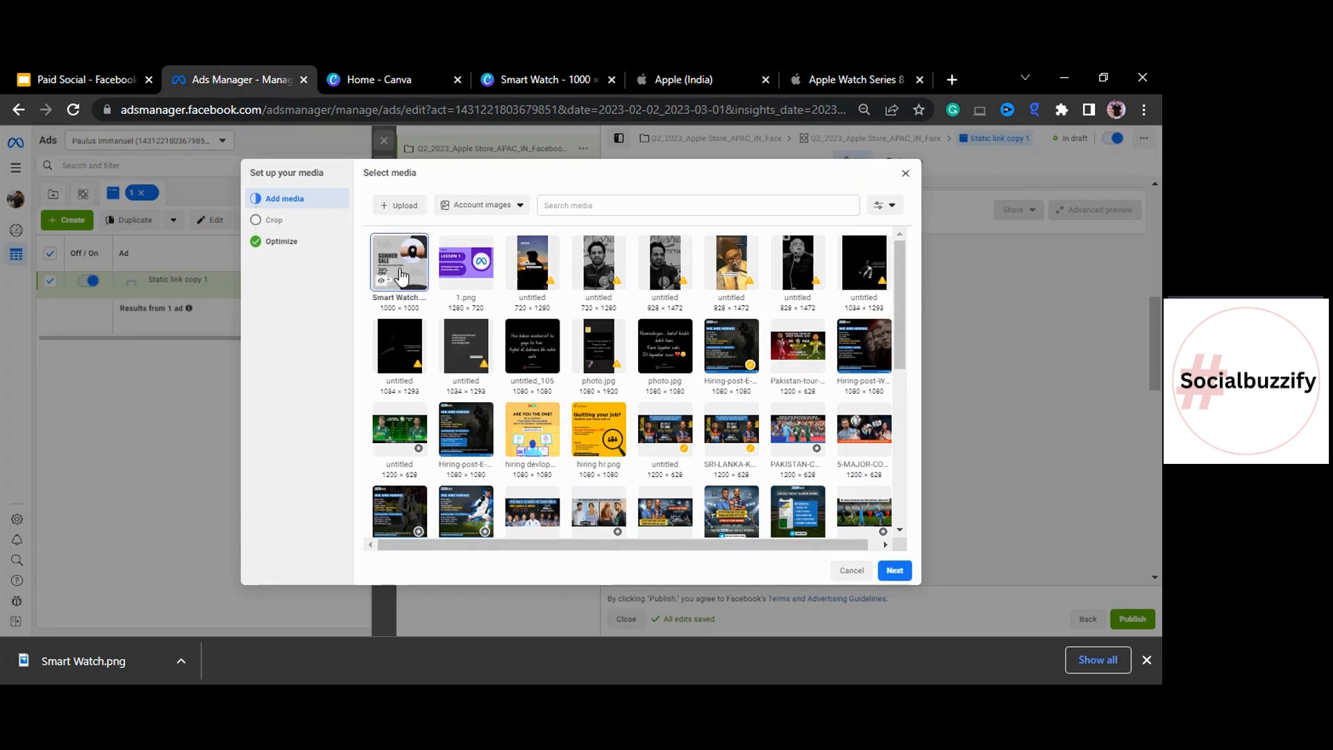
left_click(895, 573)
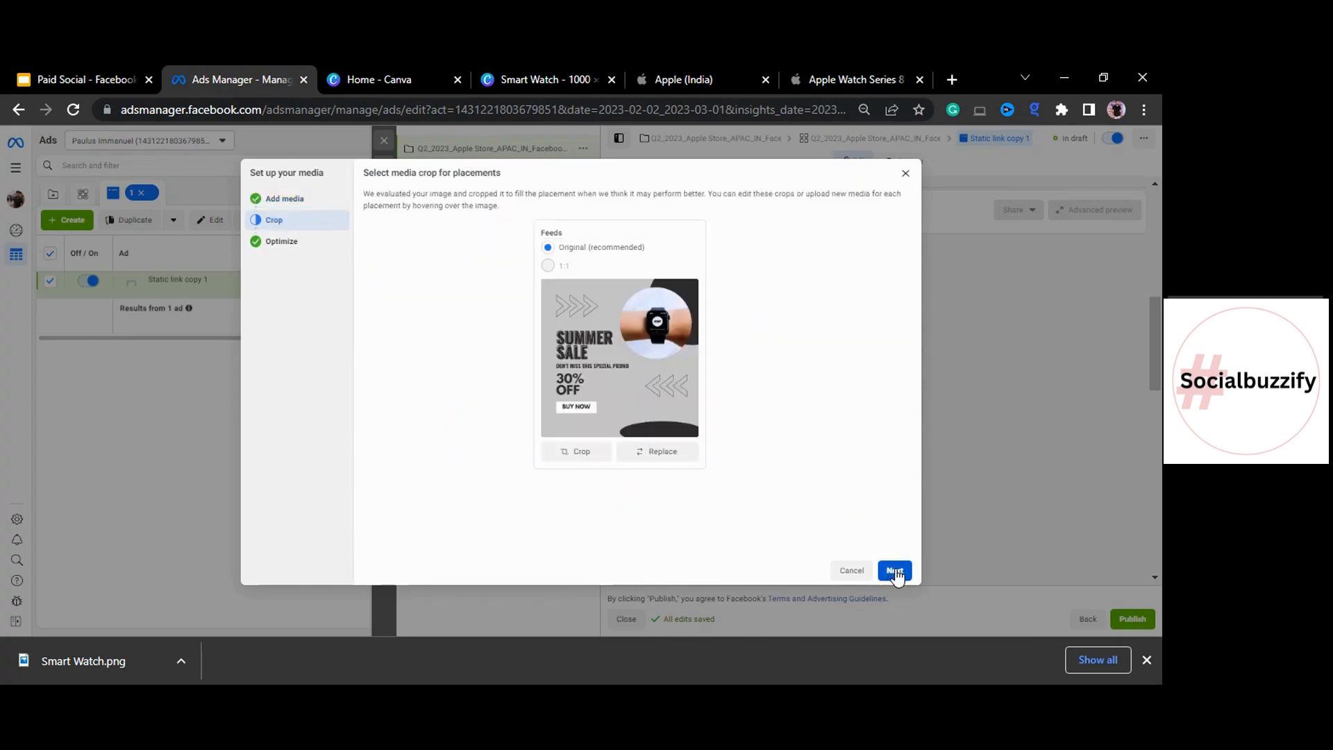
left_click(895, 571)
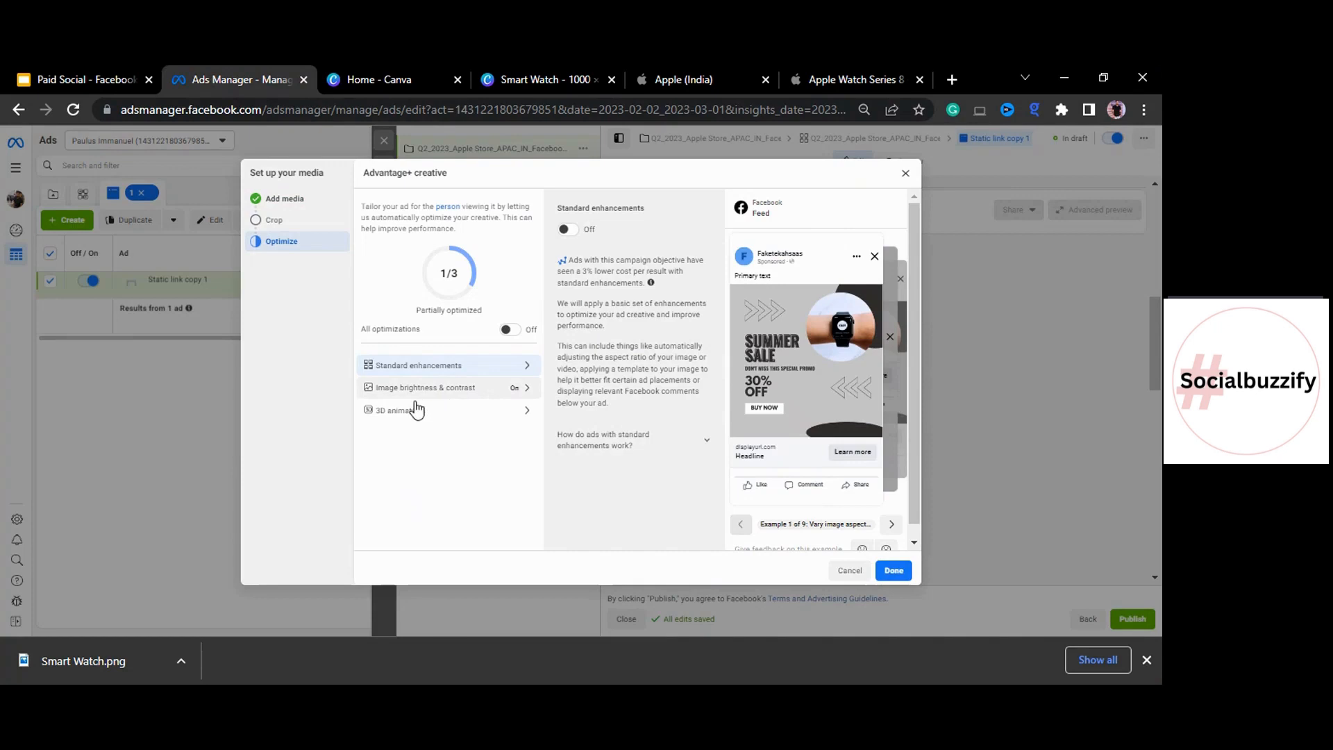
Turn off the image brightness & contrast optimization and finish the media setup.
left_click(485, 393)
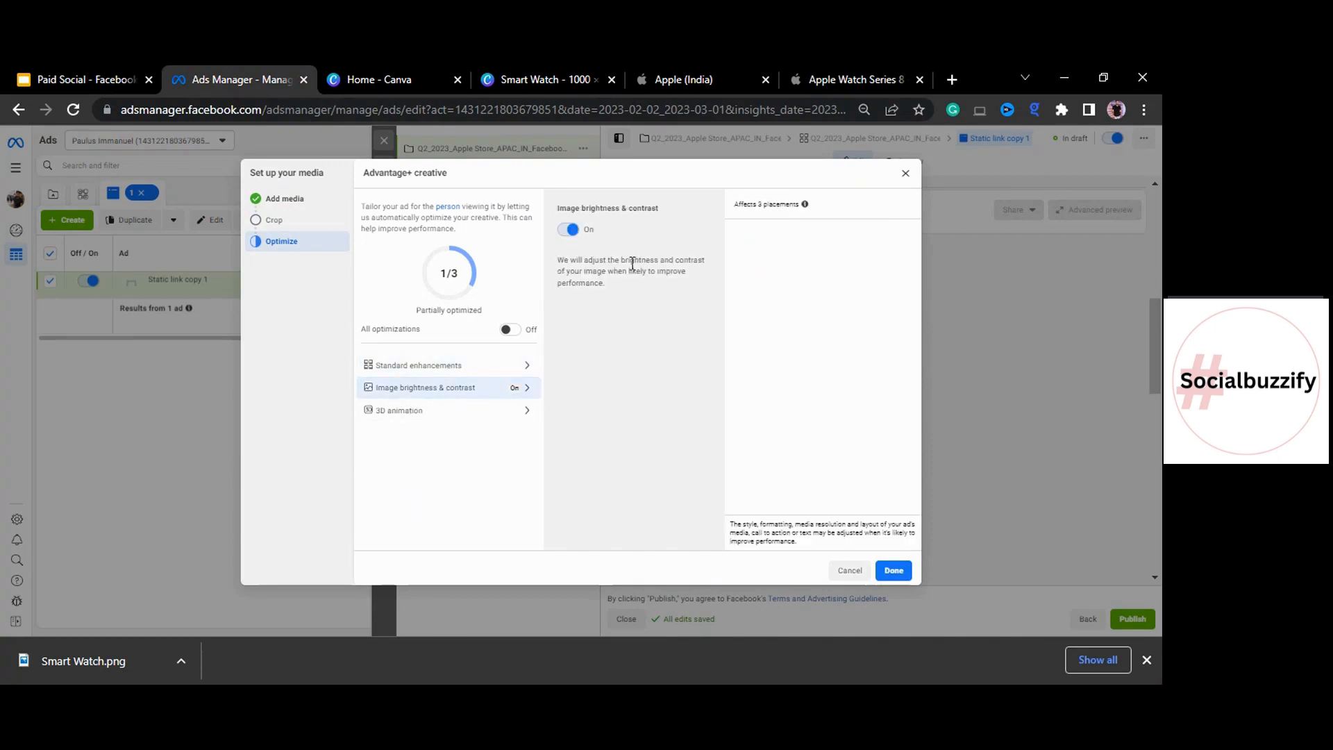
left_click(568, 231)
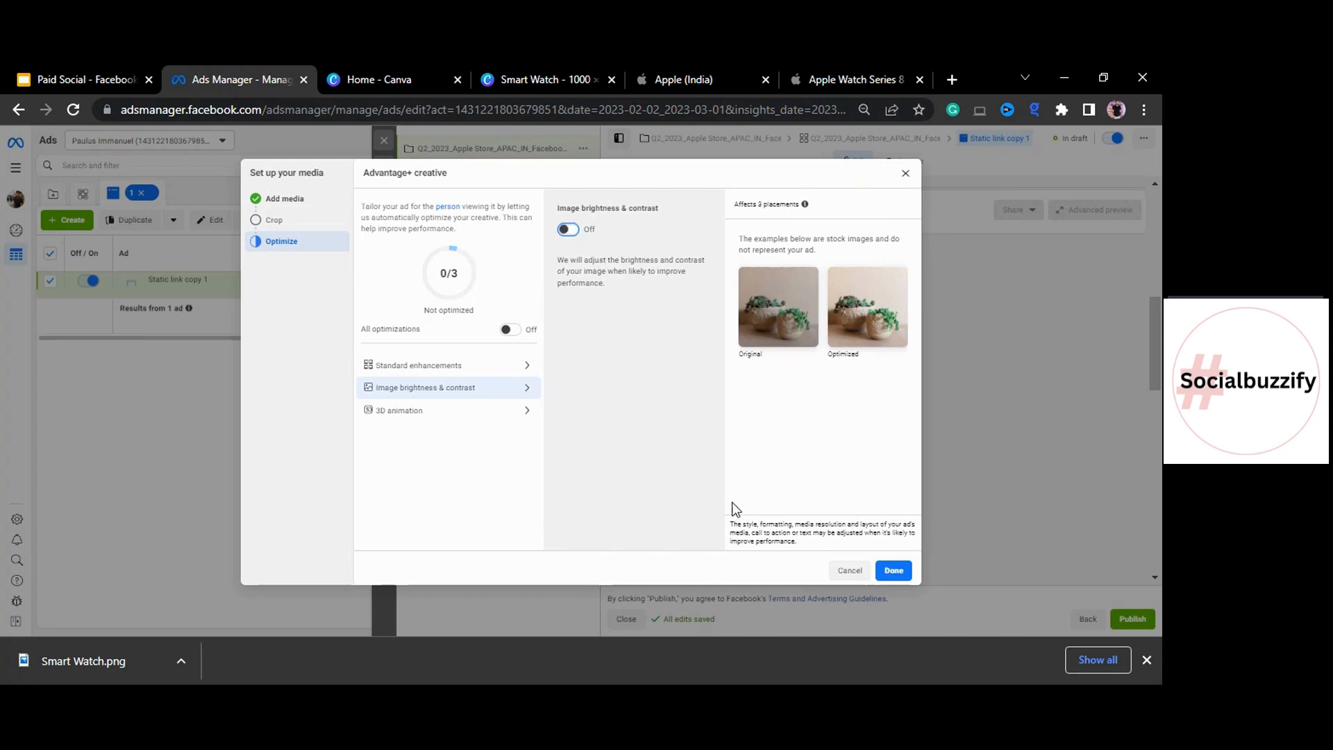
left_click(896, 573)
Set the primary text to "Beat the heat with our Summer Sale on Apple Watches. Get your hands on the latest Apple Watches at unbeatable prices!".
scroll(702, 406, "down", 4)
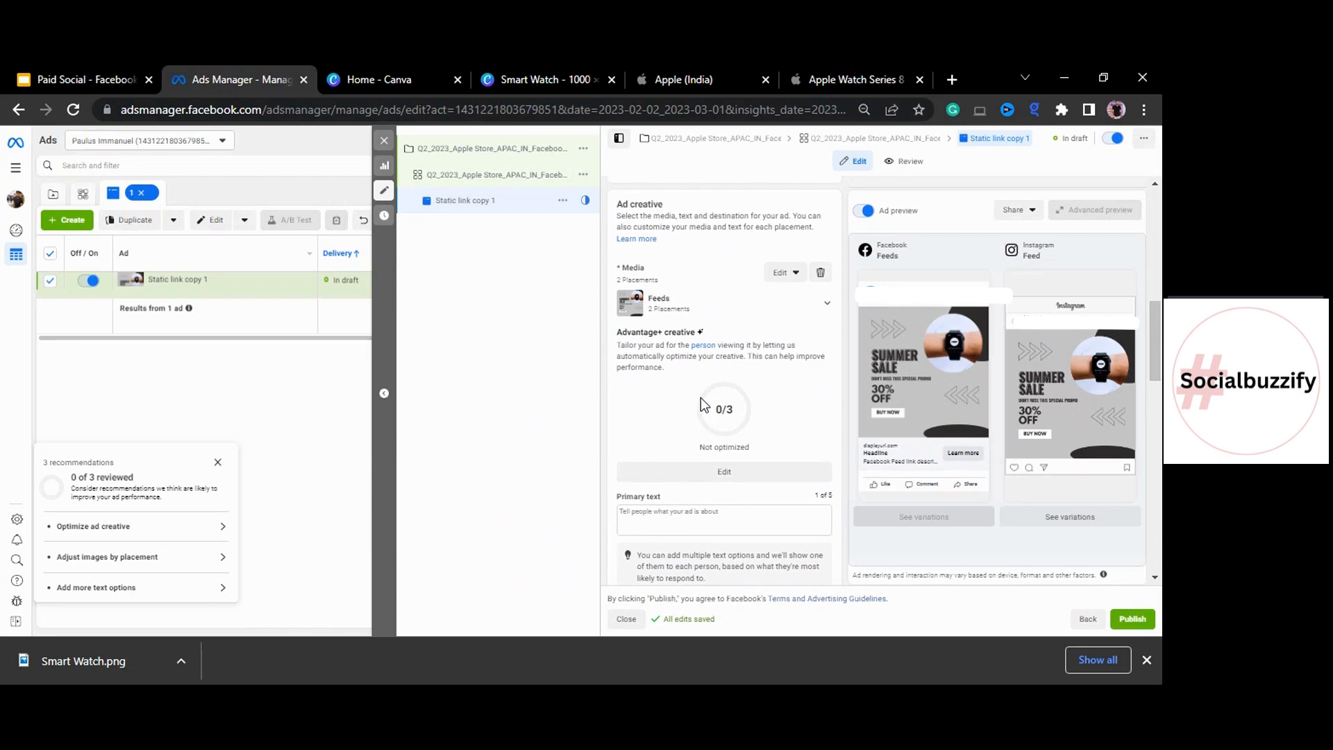
scroll(701, 397, "down", 1)
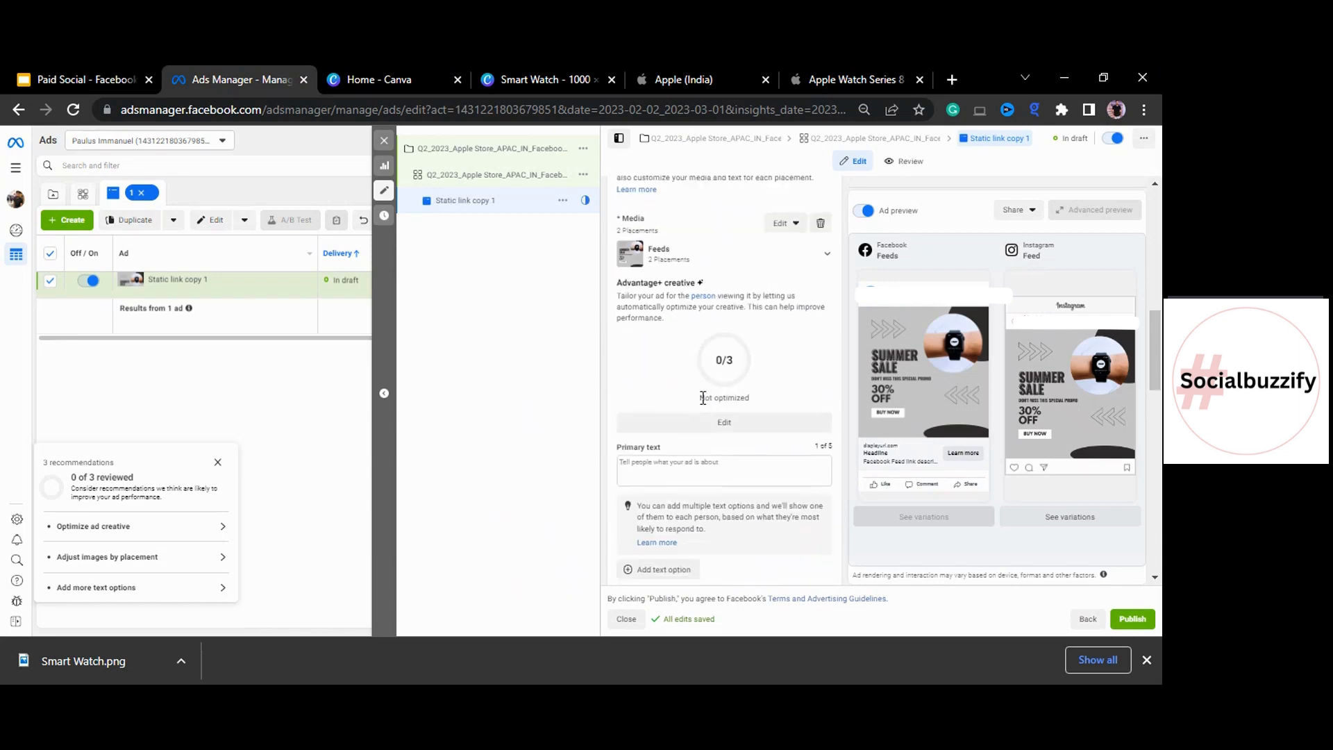
left_click(715, 468)
type("Beat the heat with our Summer Sale on Apple Watches. Get your hands on the latest Apple Watches at unbeatable prices!")
Set the ad's headline to "30% OFF".
scroll(768, 381, "down", 2)
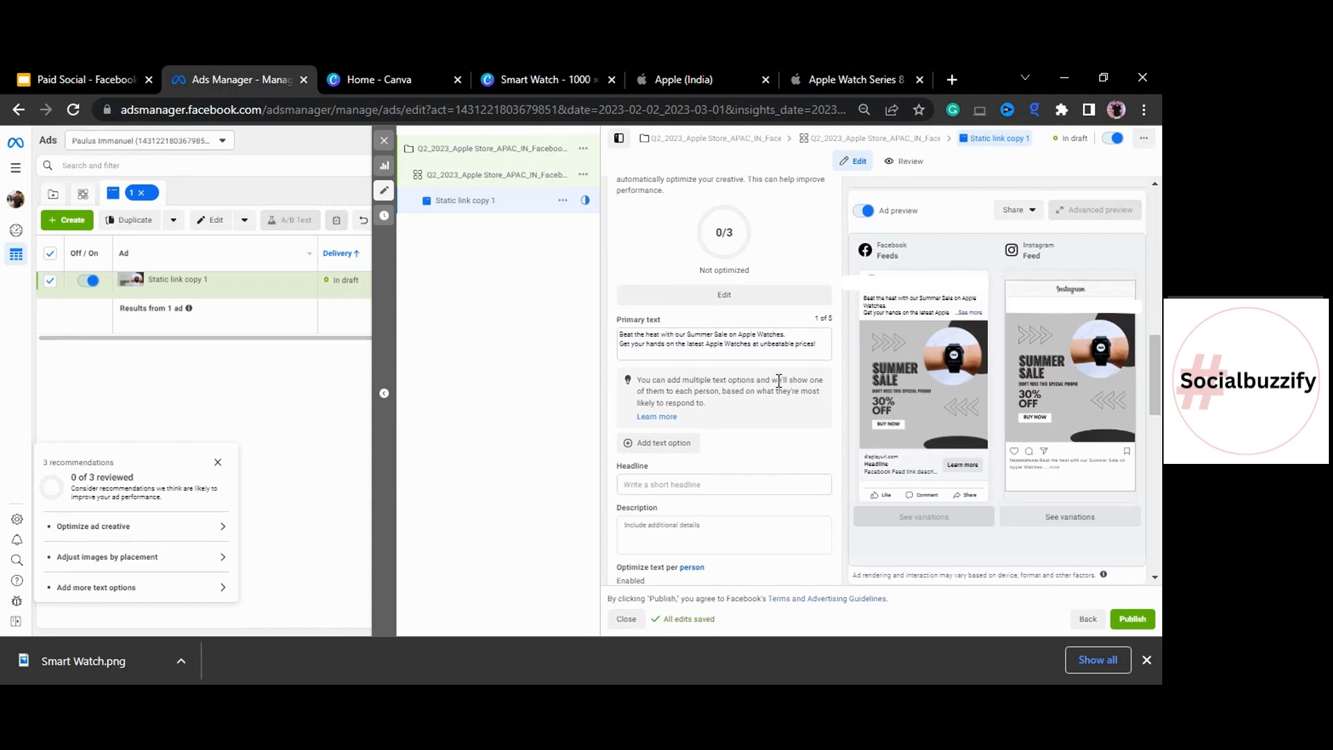
scroll(716, 413, "down", 1)
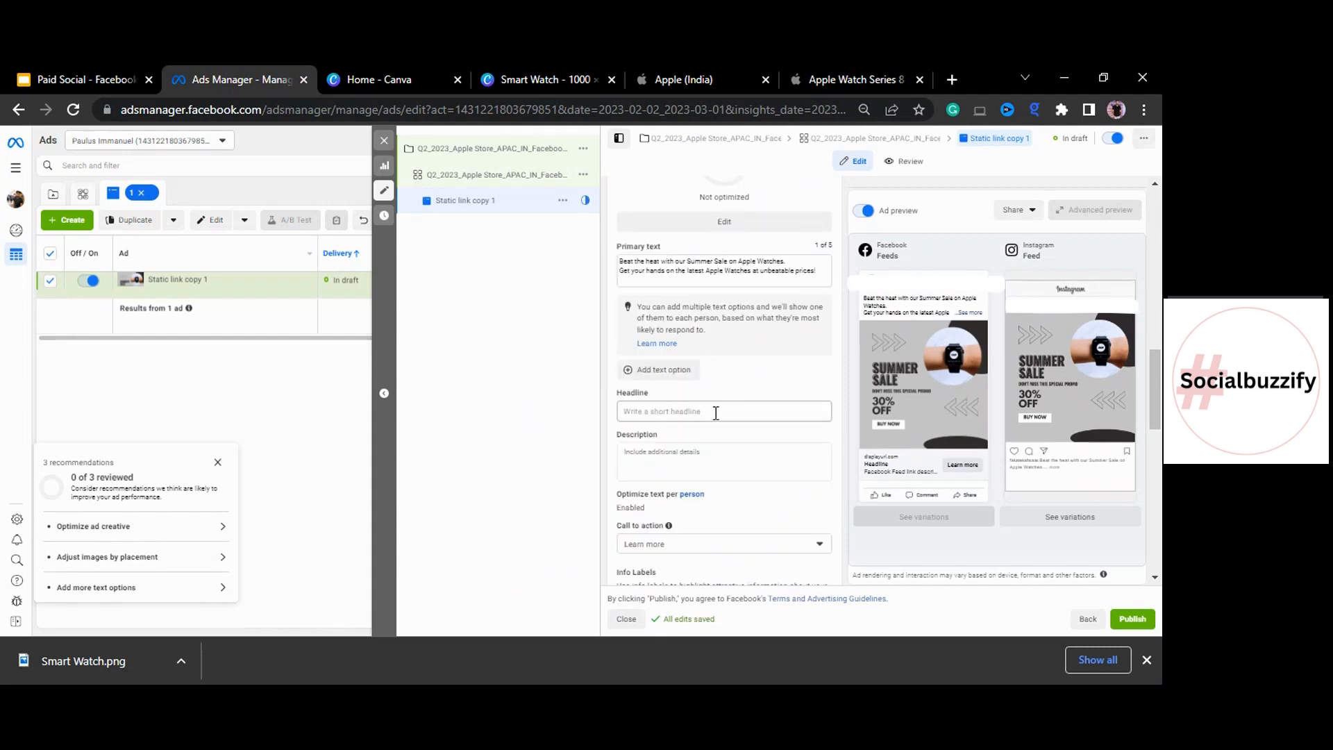
left_click(716, 413)
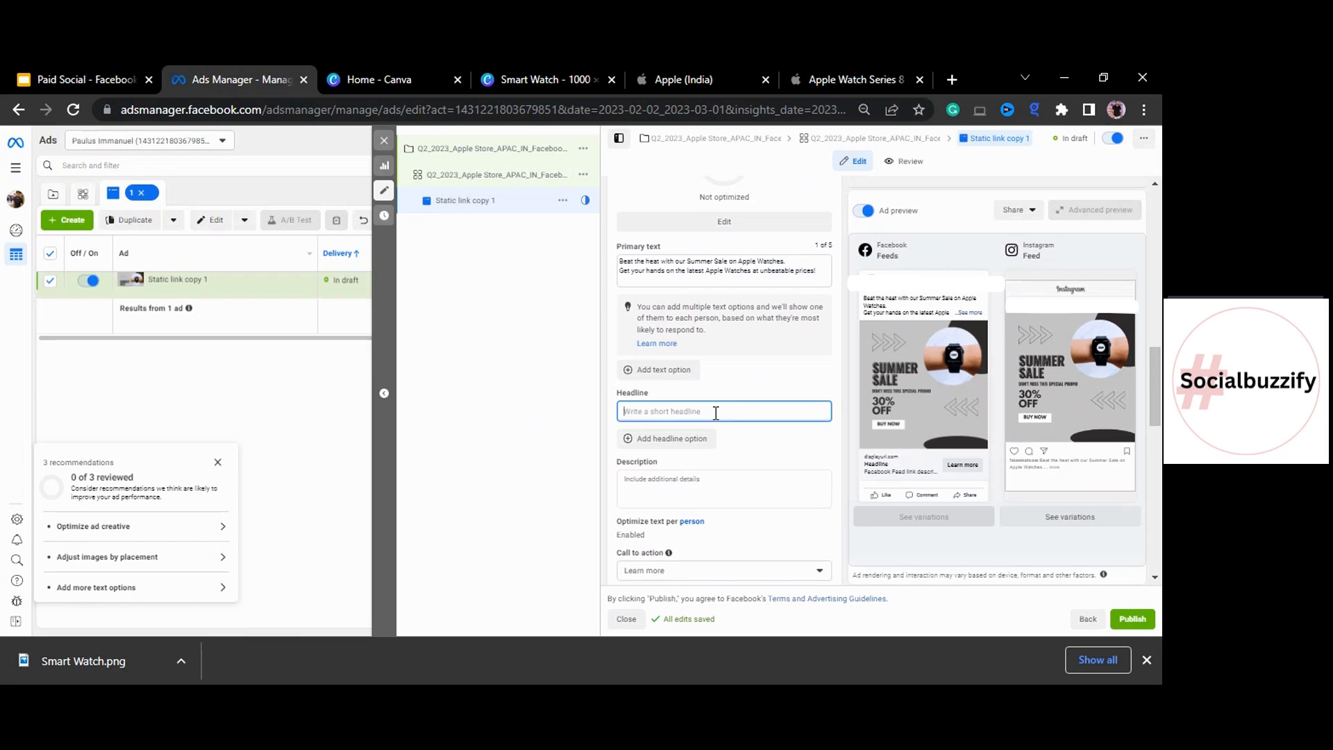
type("30% Off")
key("BackSpace")
key("BackSpace")
type("FF")
key("Tab")
Set the ad's description to "Summer Sale is Live".
scroll(701, 447, "down", 1)
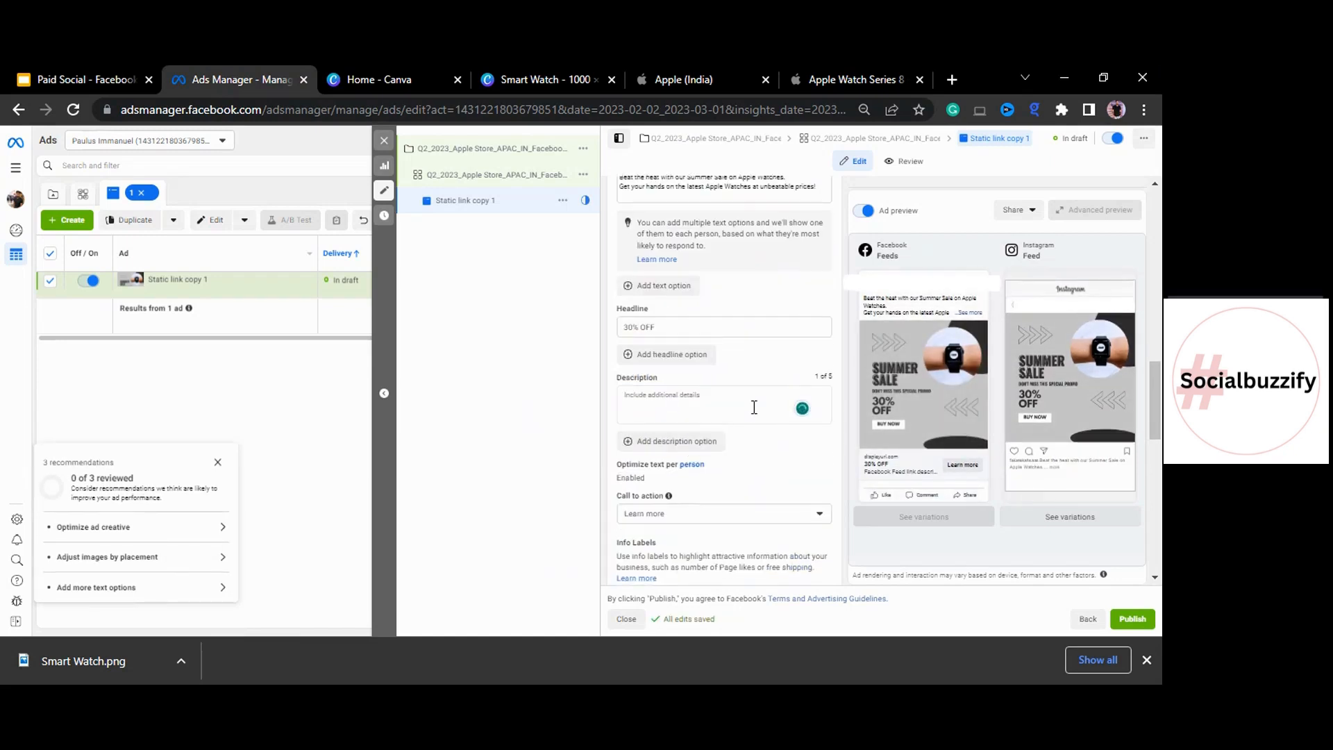
left_click(757, 406)
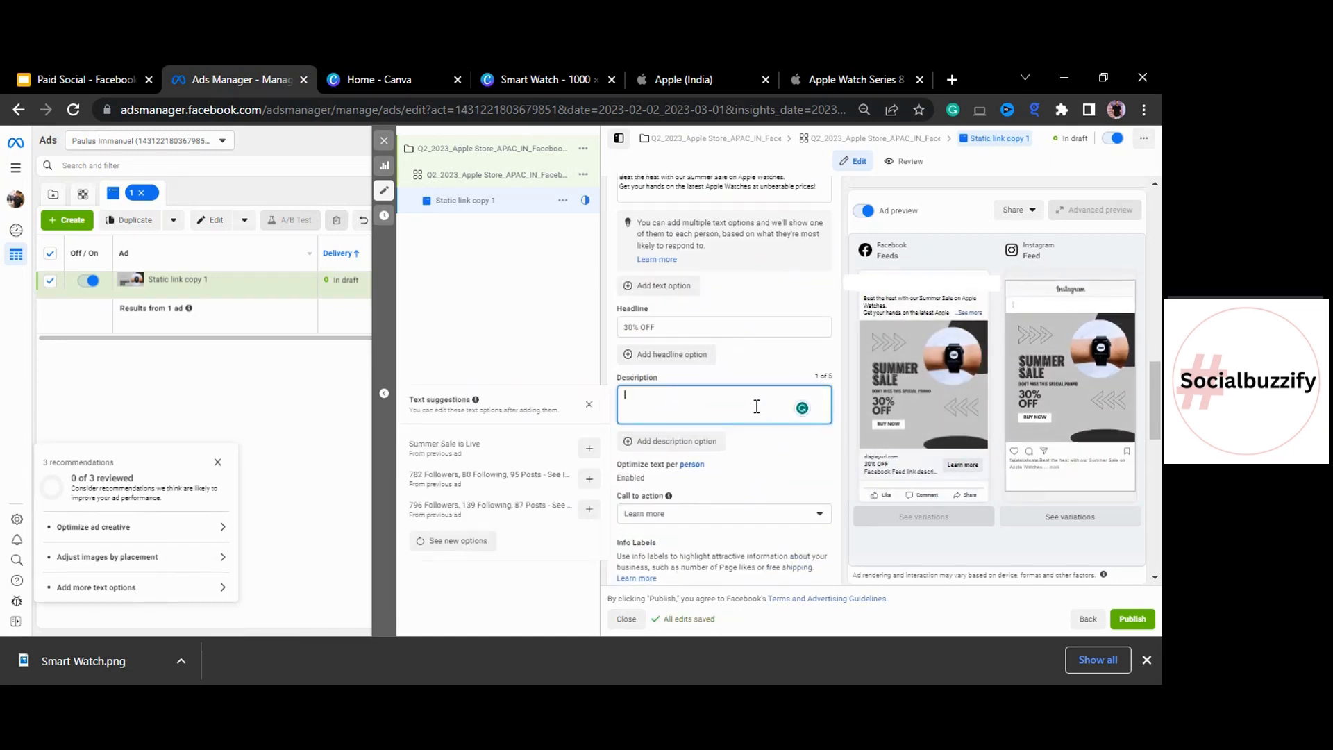
type("Summer Sale is Live")
left_click(498, 347)
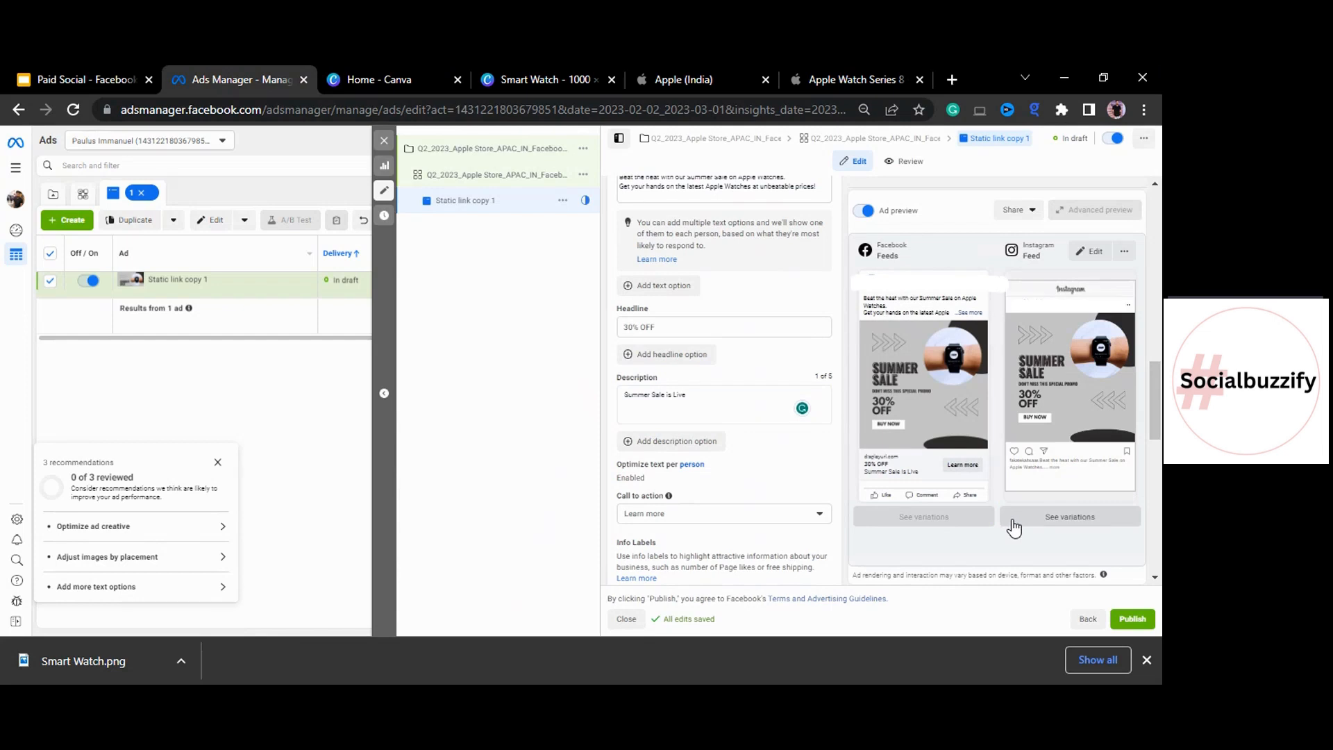
Set the ad's call to action to Shop now.
scroll(764, 458, "down", 1)
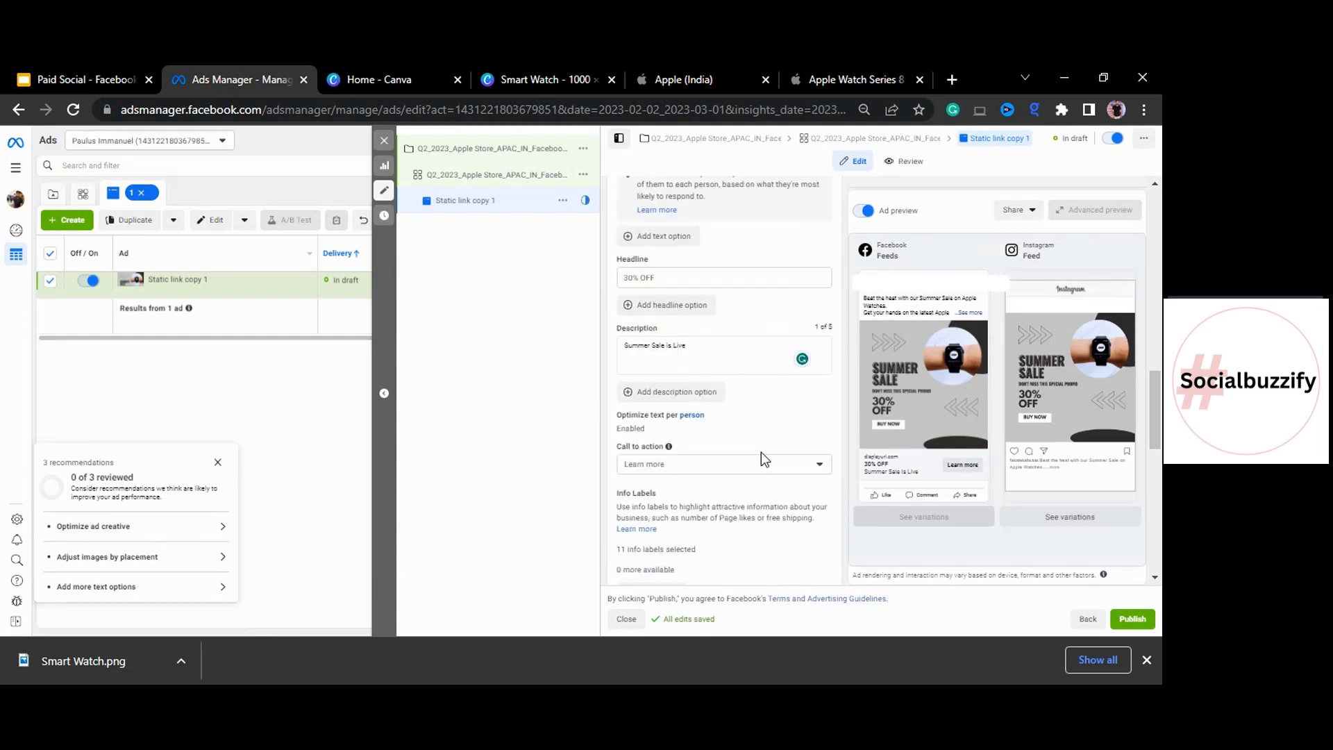
left_click(694, 469)
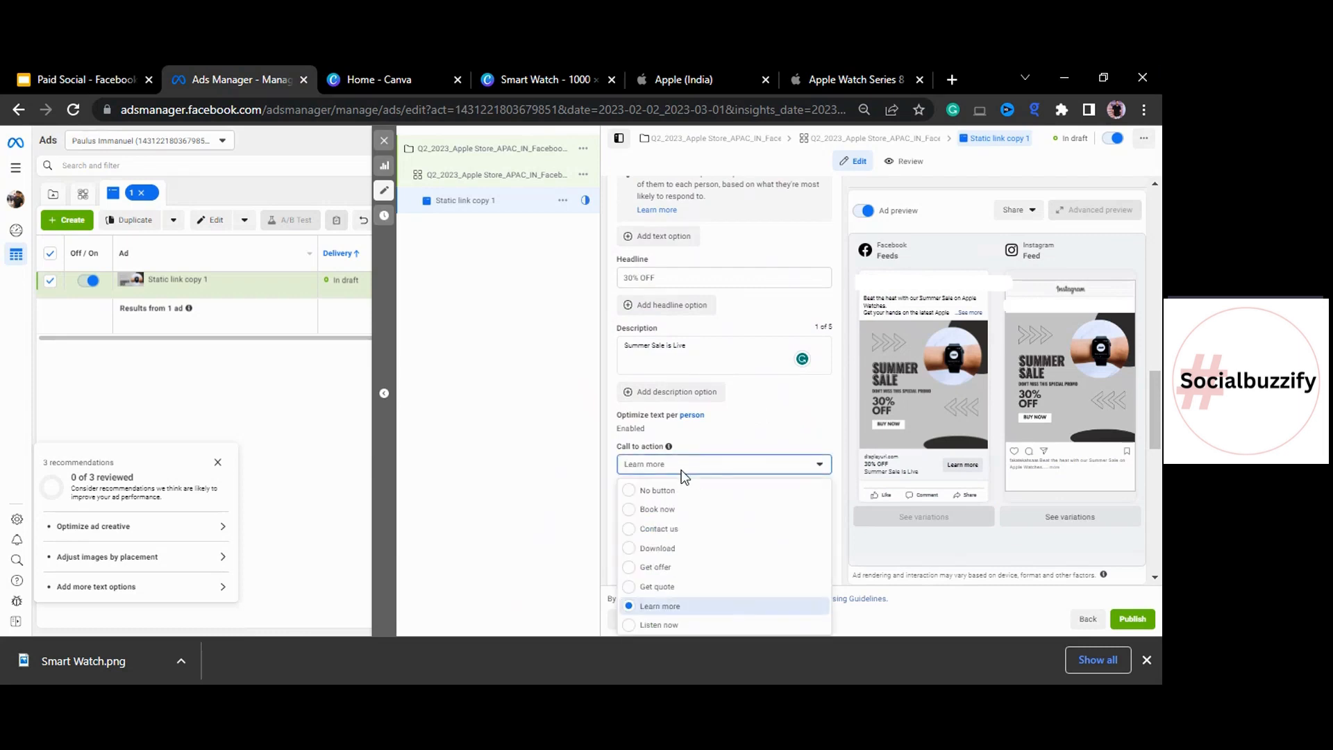
scroll(694, 592, "down", 3)
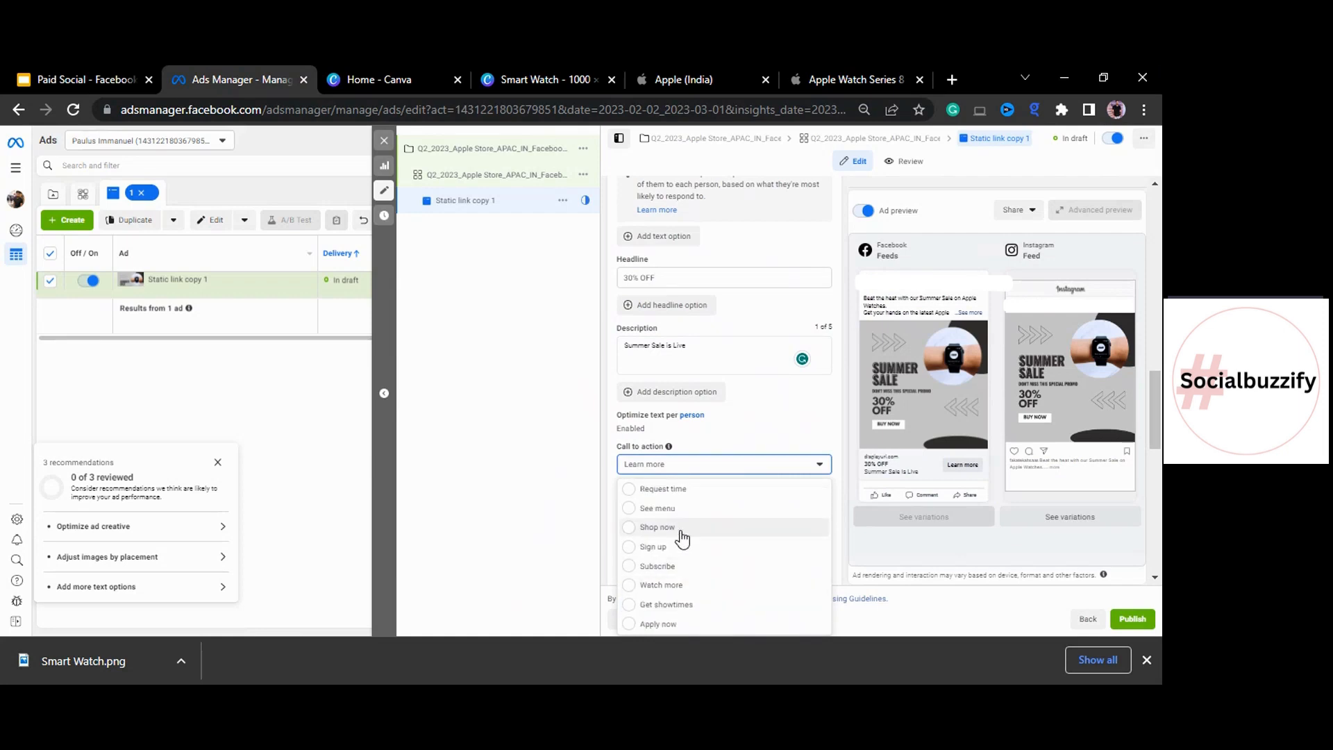
left_click(660, 527)
scroll(694, 473, "down", 2)
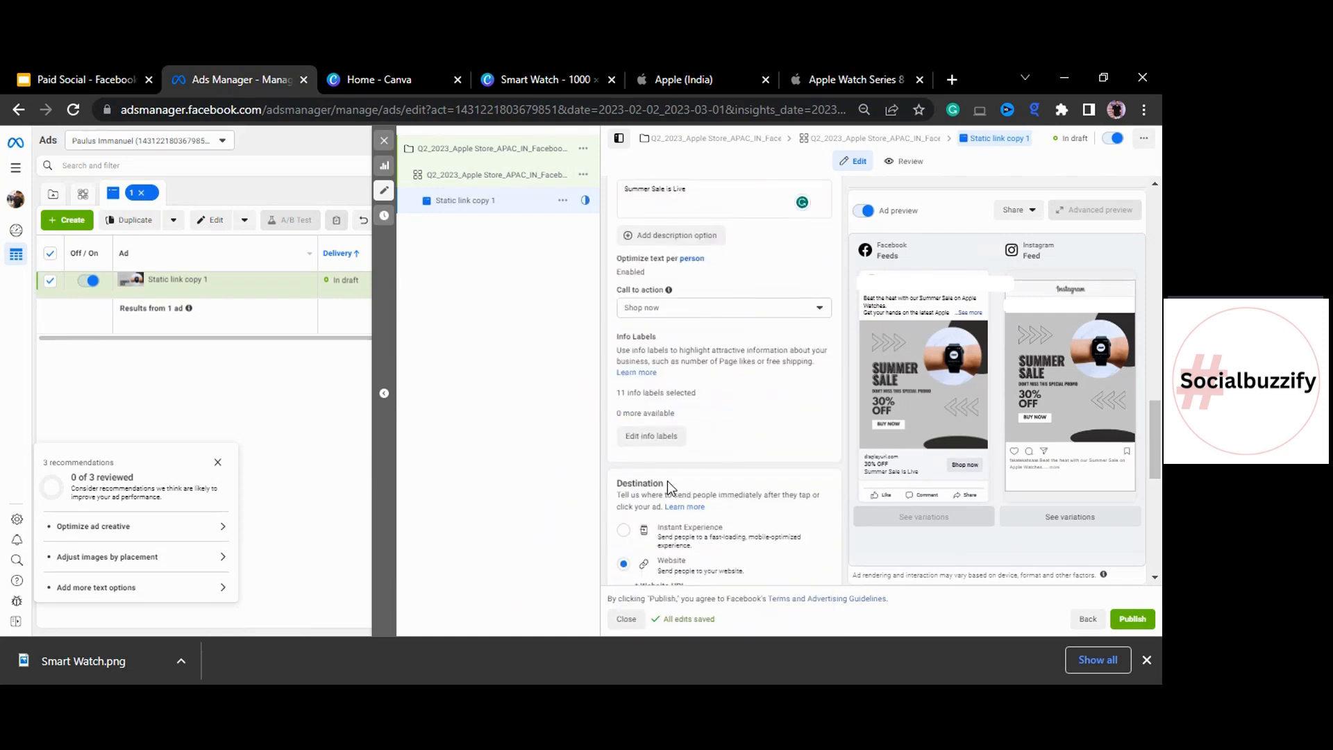
scroll(669, 480, "down", 1)
scroll(695, 446, "down", 1)
scroll(667, 406, "up", 1)
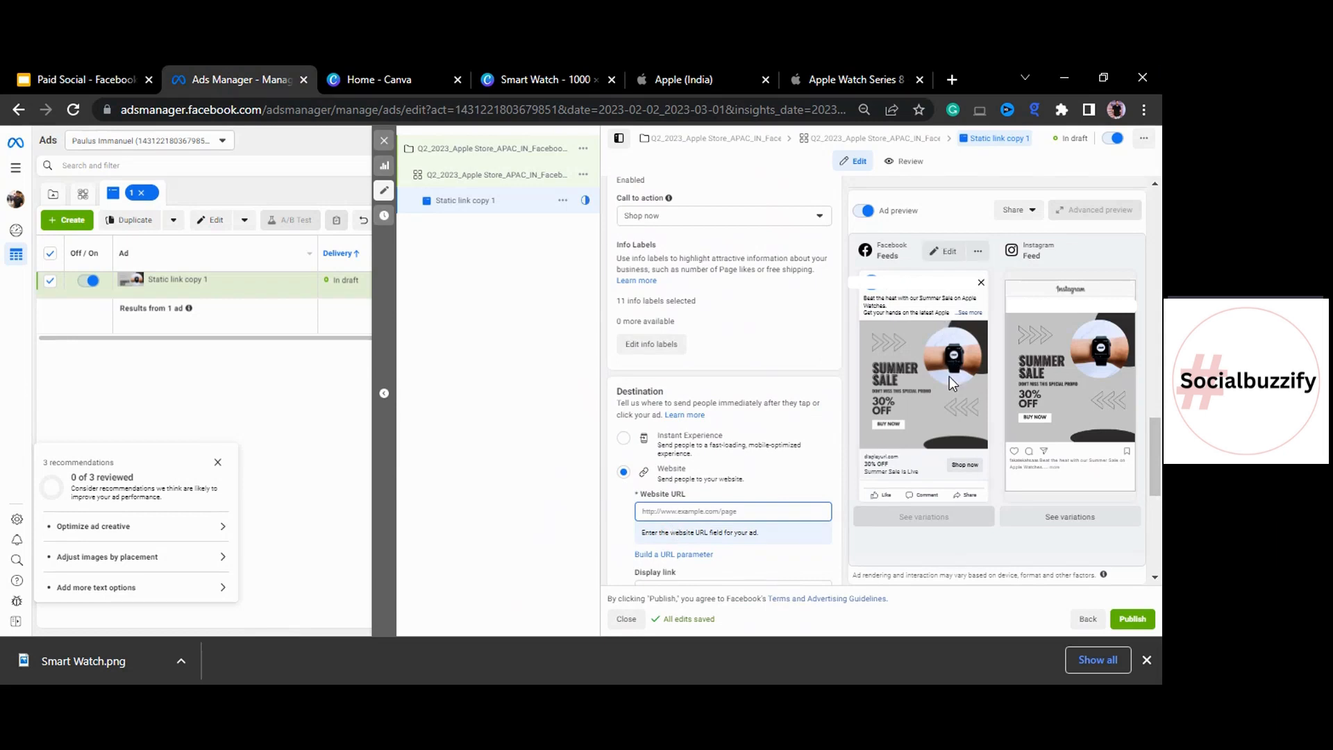
left_click(836, 81)
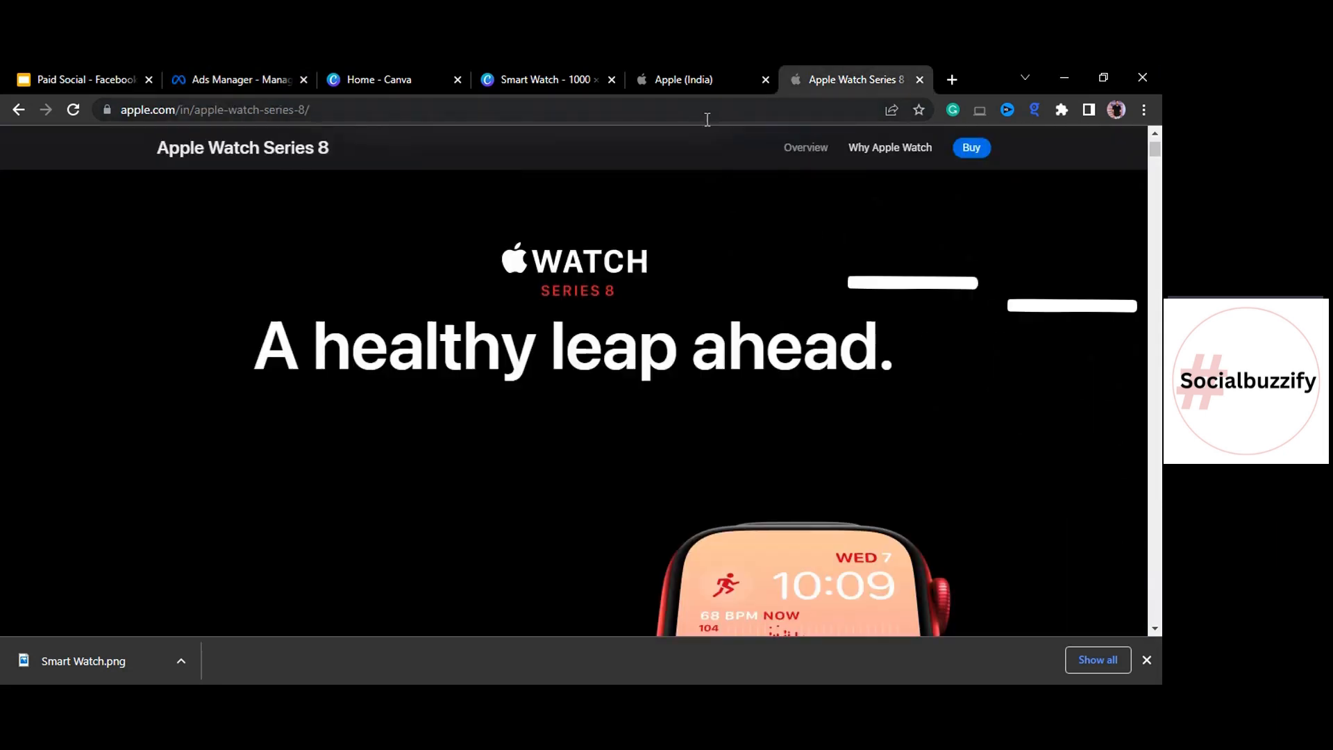
left_click(707, 117)
key("ctrl+c")
left_click(253, 78)
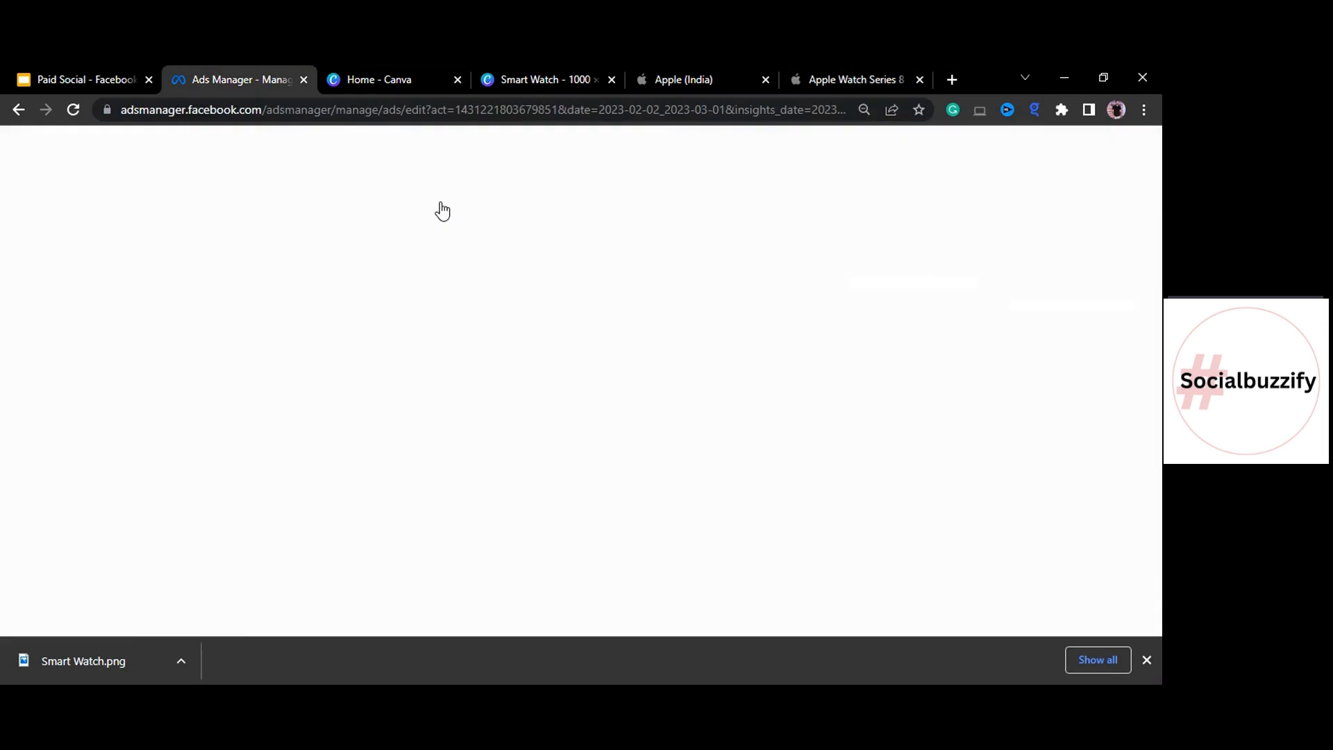
key("ctrl+v")
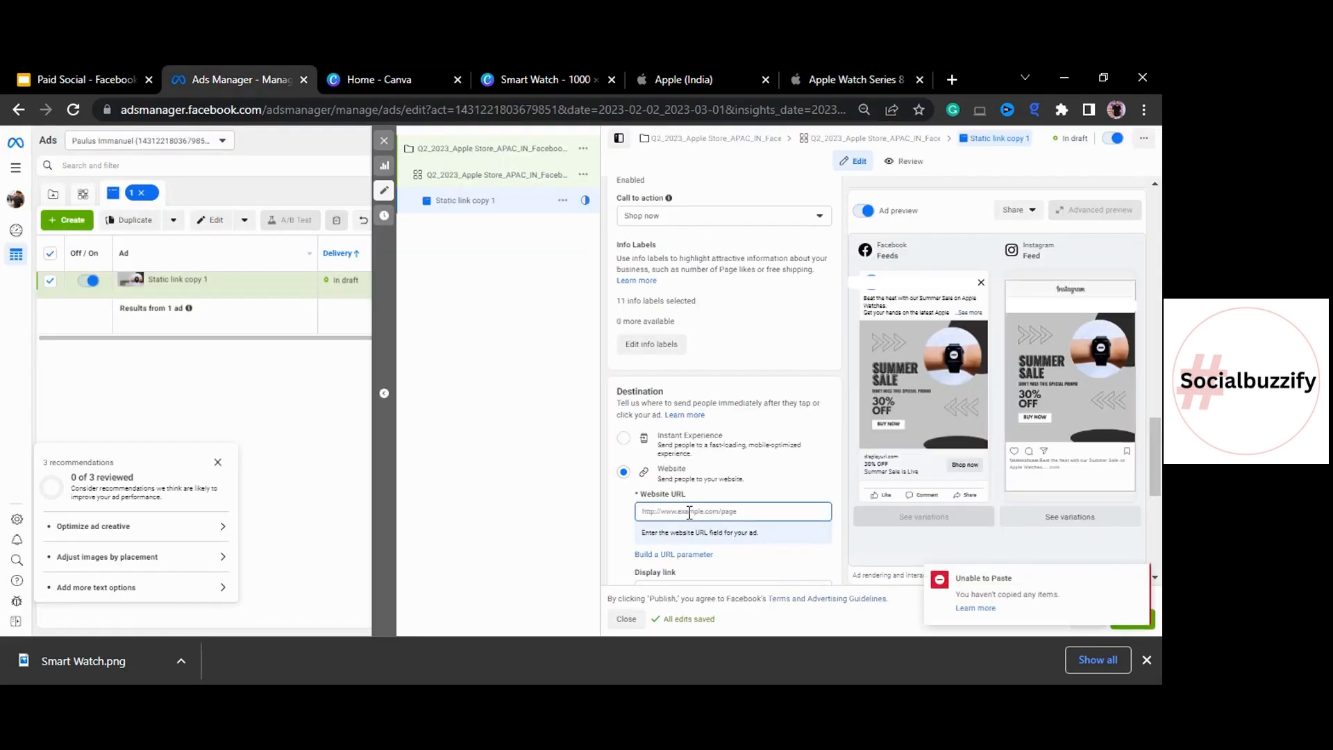
key("ctrl+v")
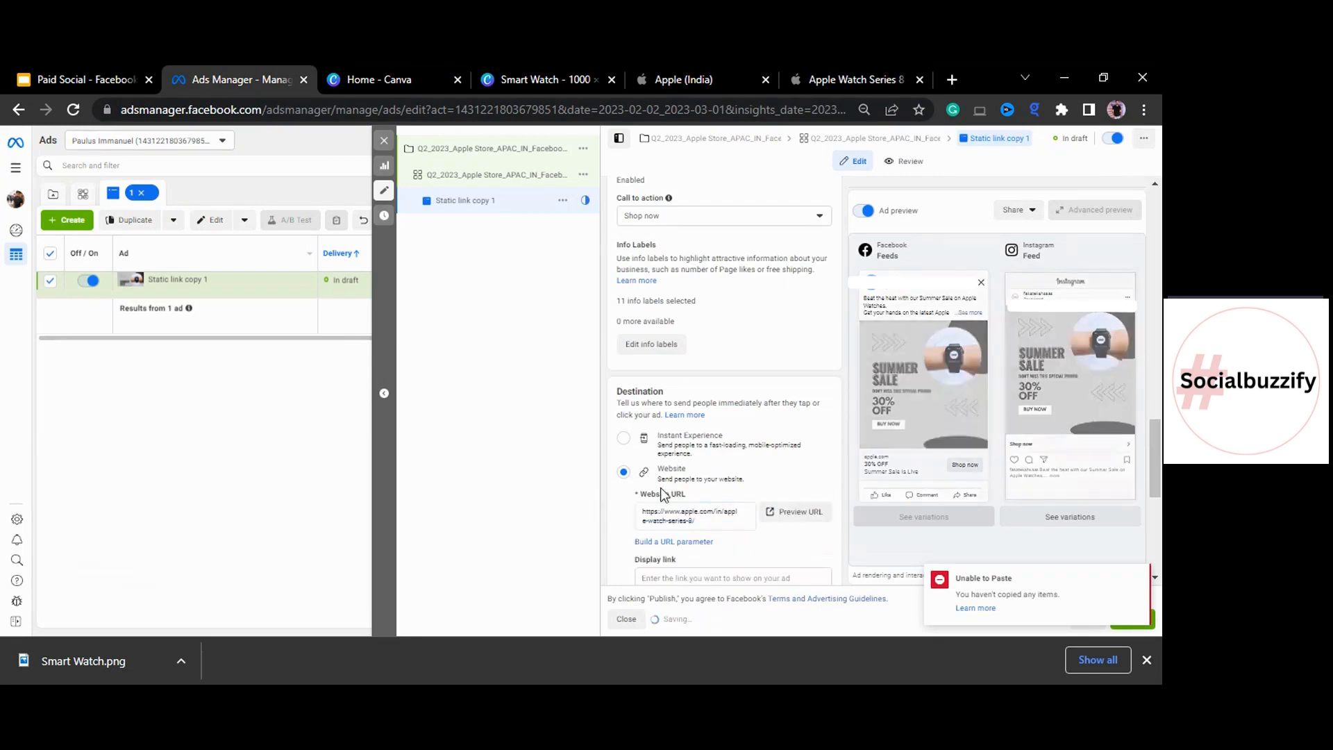
Set the ad's display link to apple.com/in.
scroll(800, 441, "down", 2)
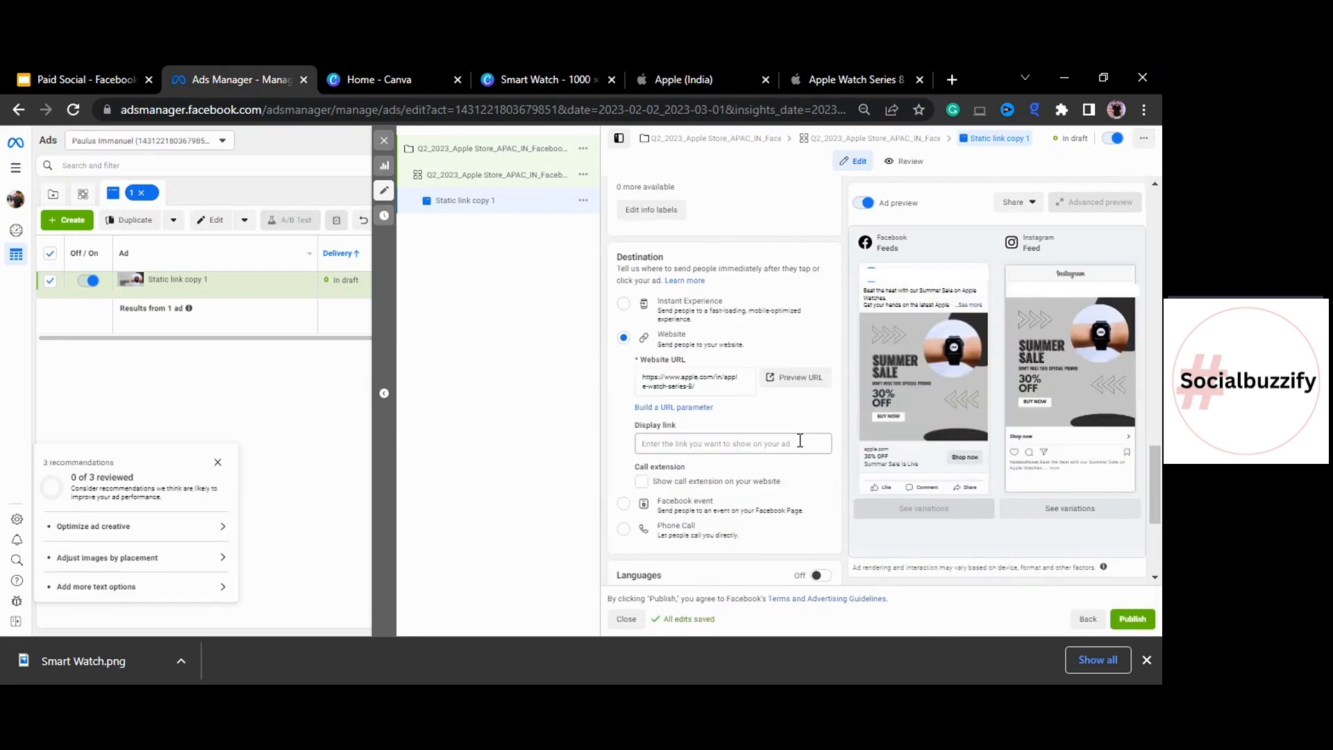
left_click(800, 441)
type("app")
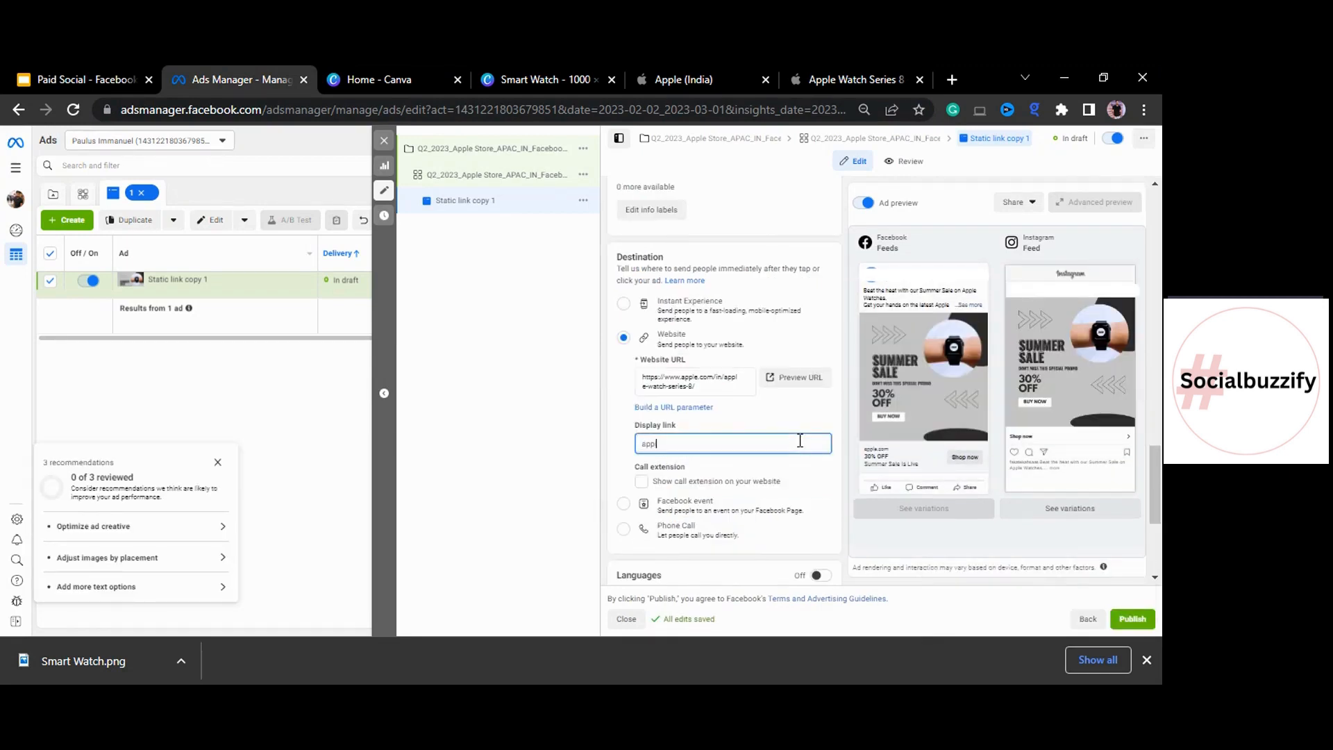
type("l")
type("e.com/in")
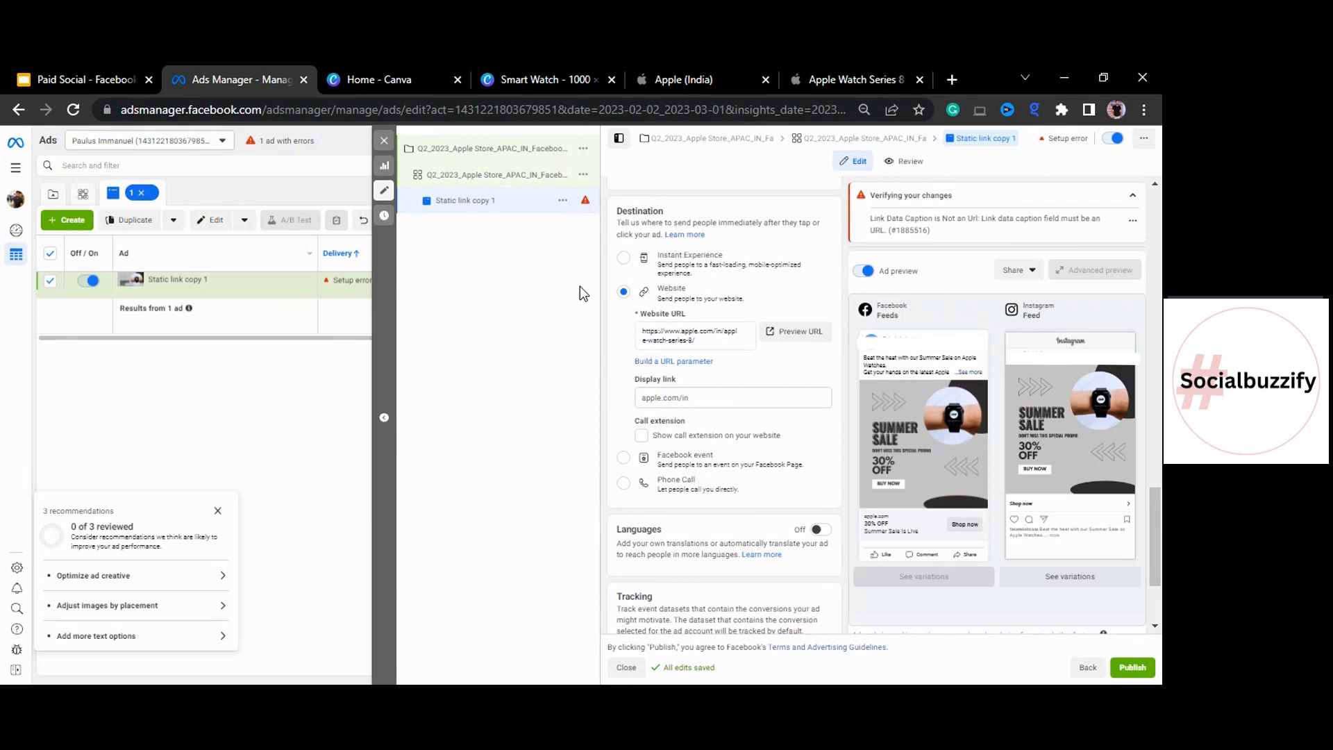
Quickly duplicate the Static link copy 1 ad and delete the duplicate.
left_click(563, 205)
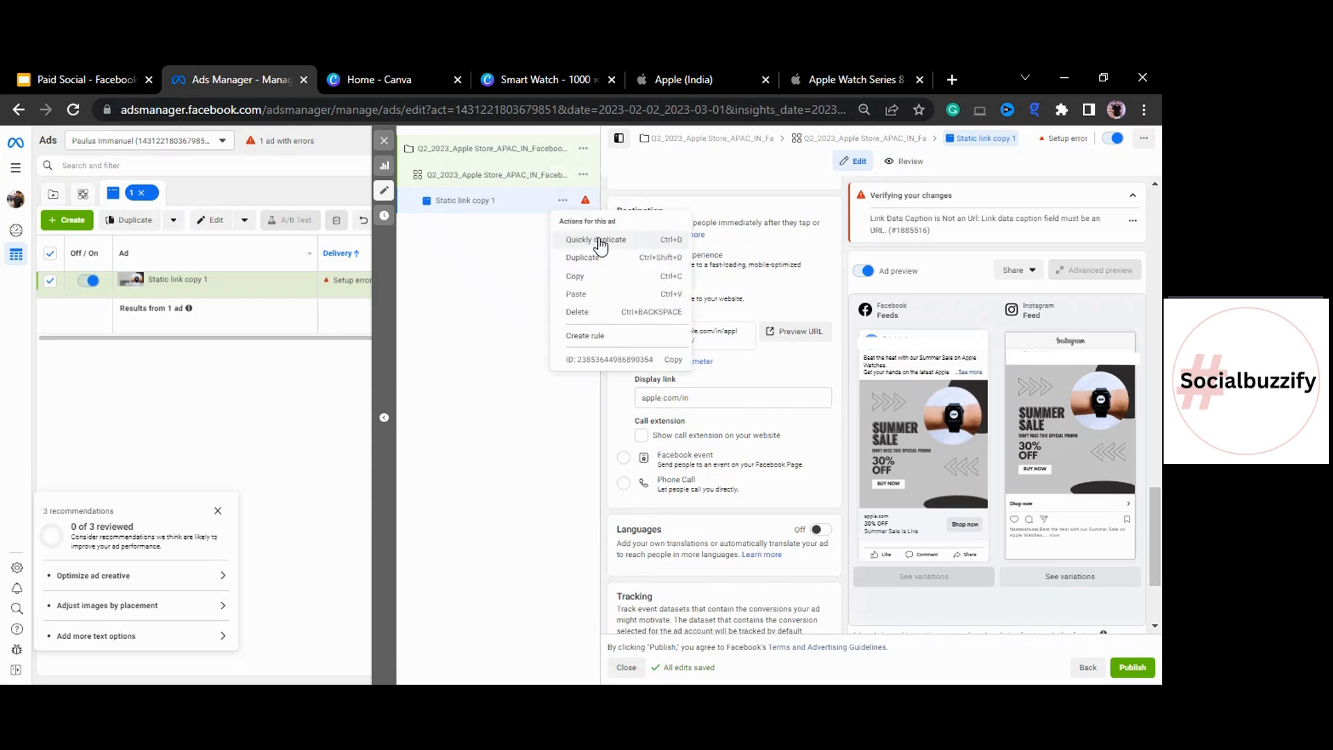
left_click(598, 240)
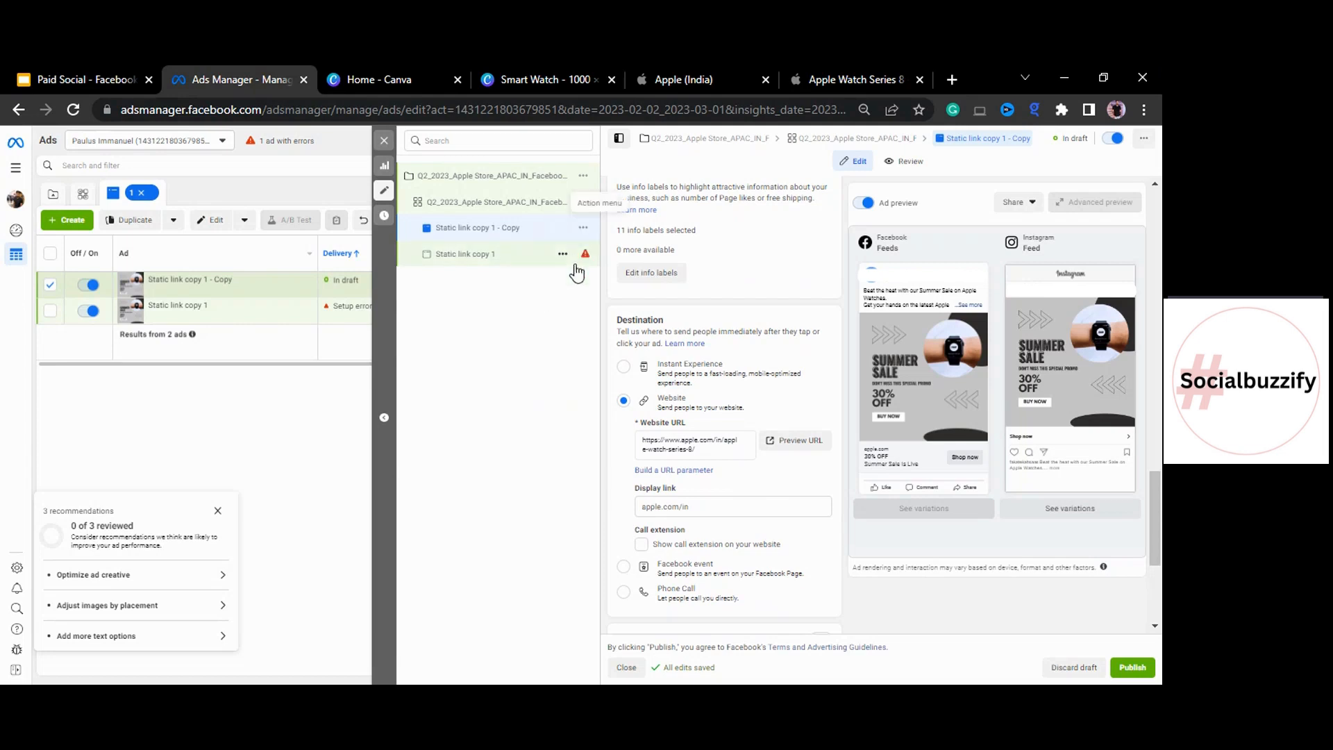
left_click(584, 230)
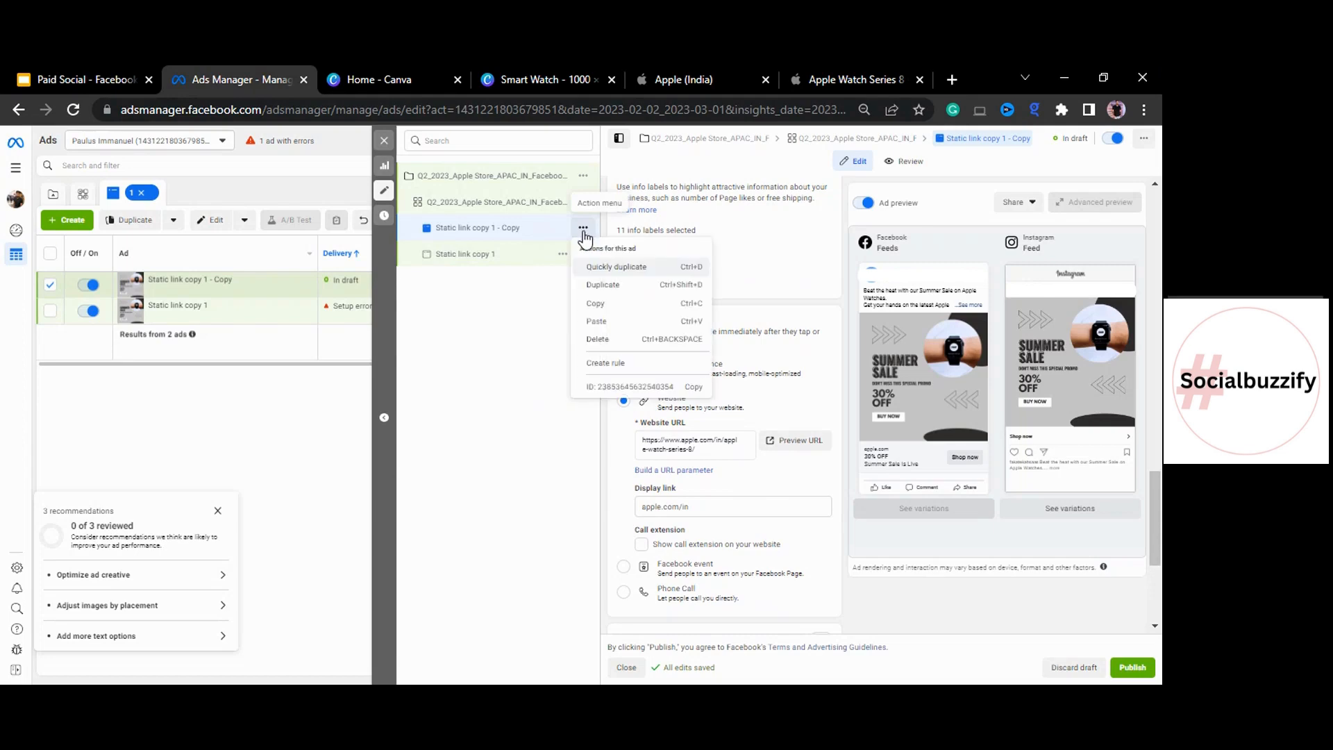
left_click(625, 341)
left_click(668, 336)
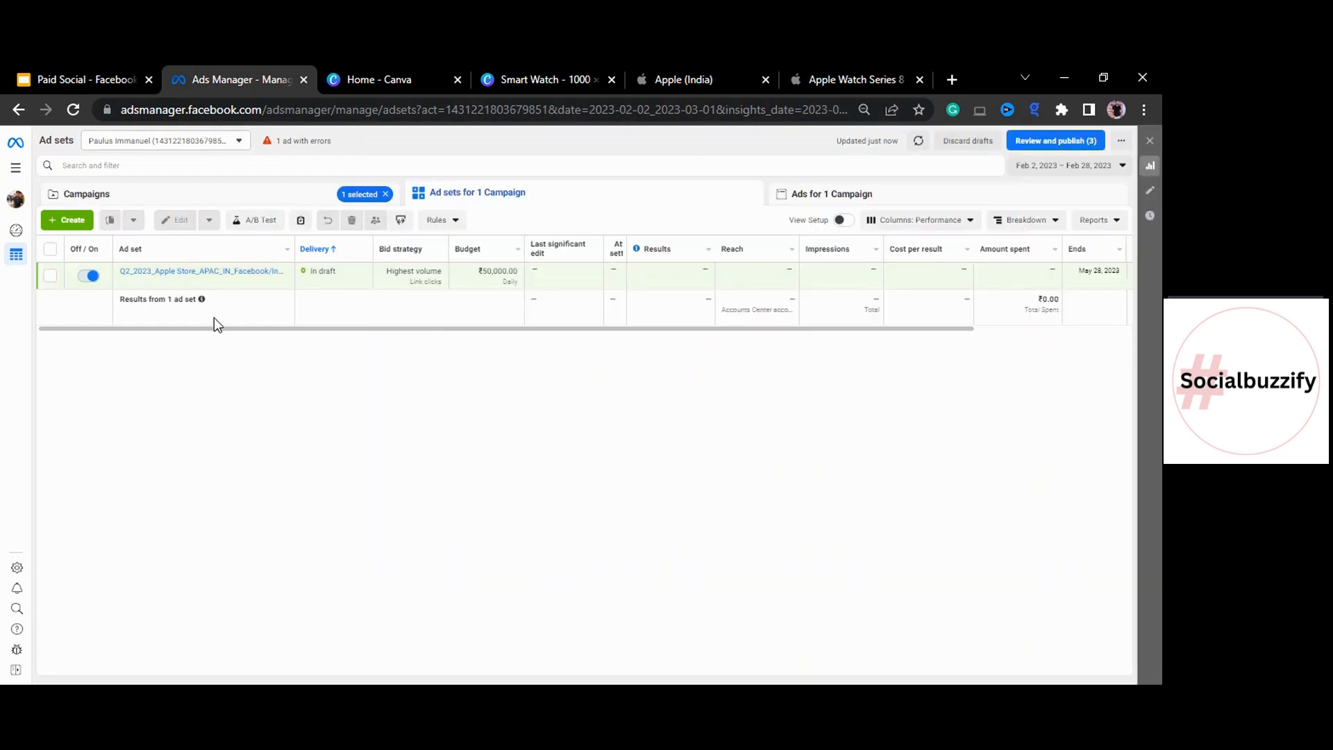
Copy the Apple Watch campaign's ad set and paste it as a second ad set in the same campaign.
left_click(50, 275)
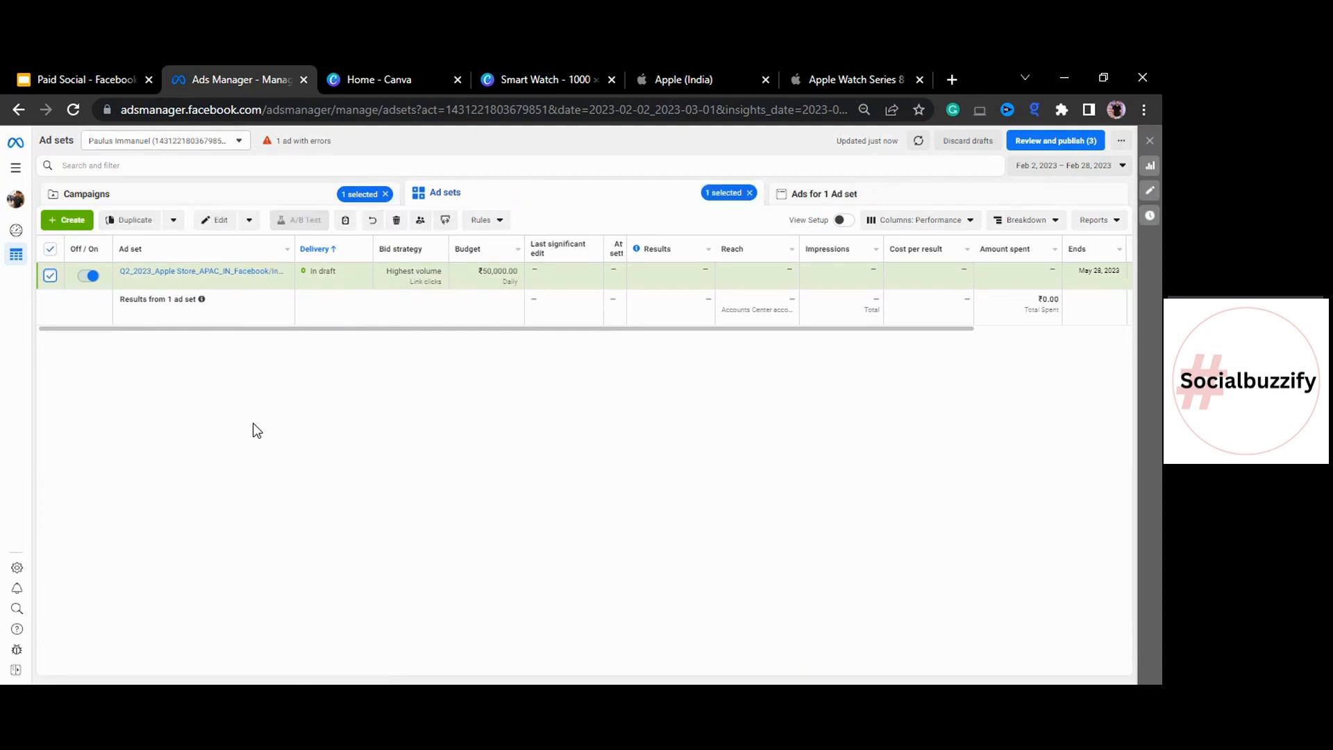
key("ctrl+c")
key("ctrl+v")
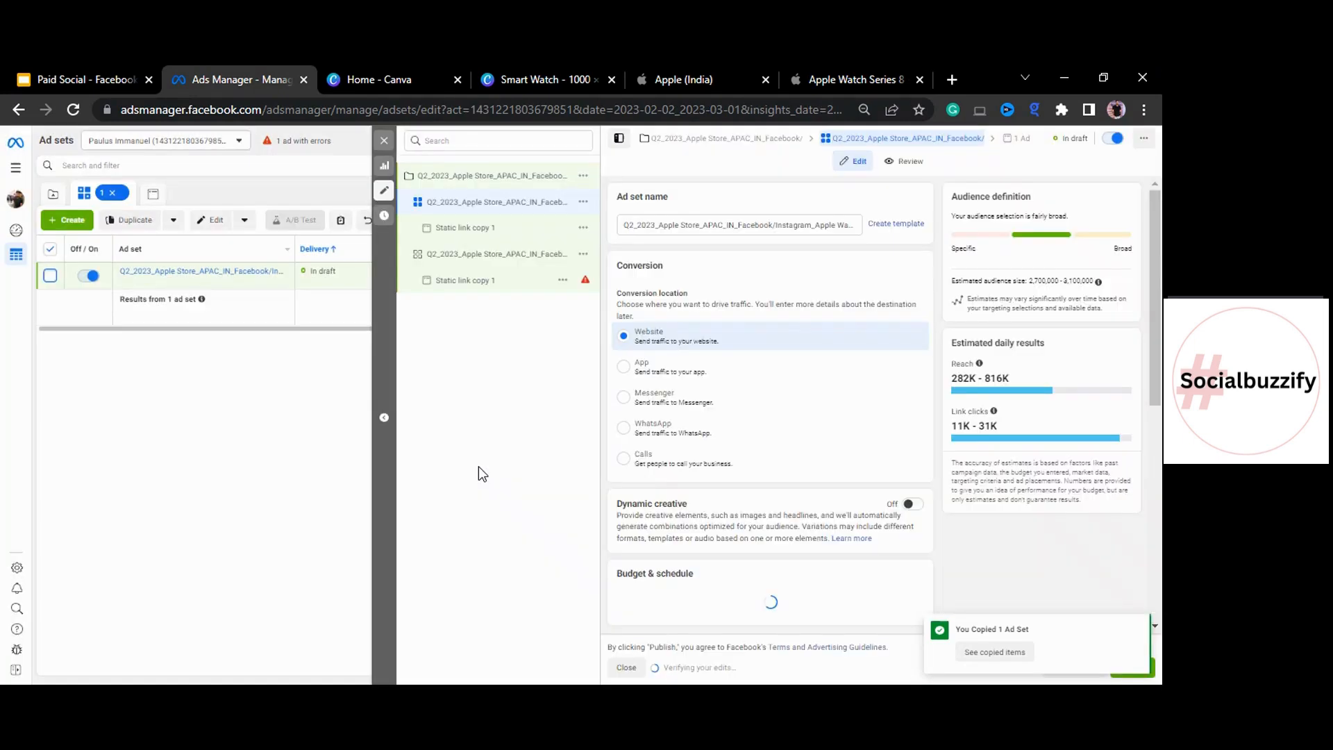
In the new ad set's saved audience, replace the Indian Premier League (cricket league) interest with Travel (travel & tourism).
scroll(718, 428, "down", 5)
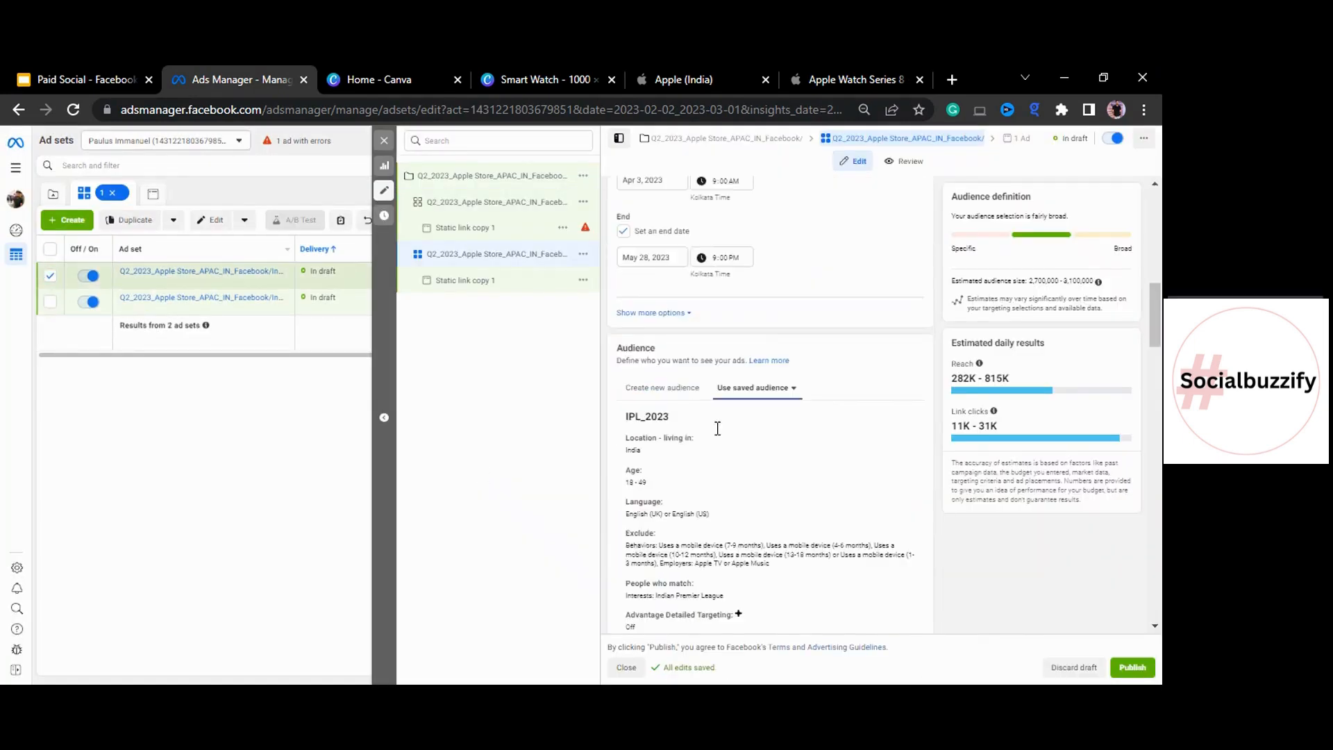
scroll(717, 429, "down", 1)
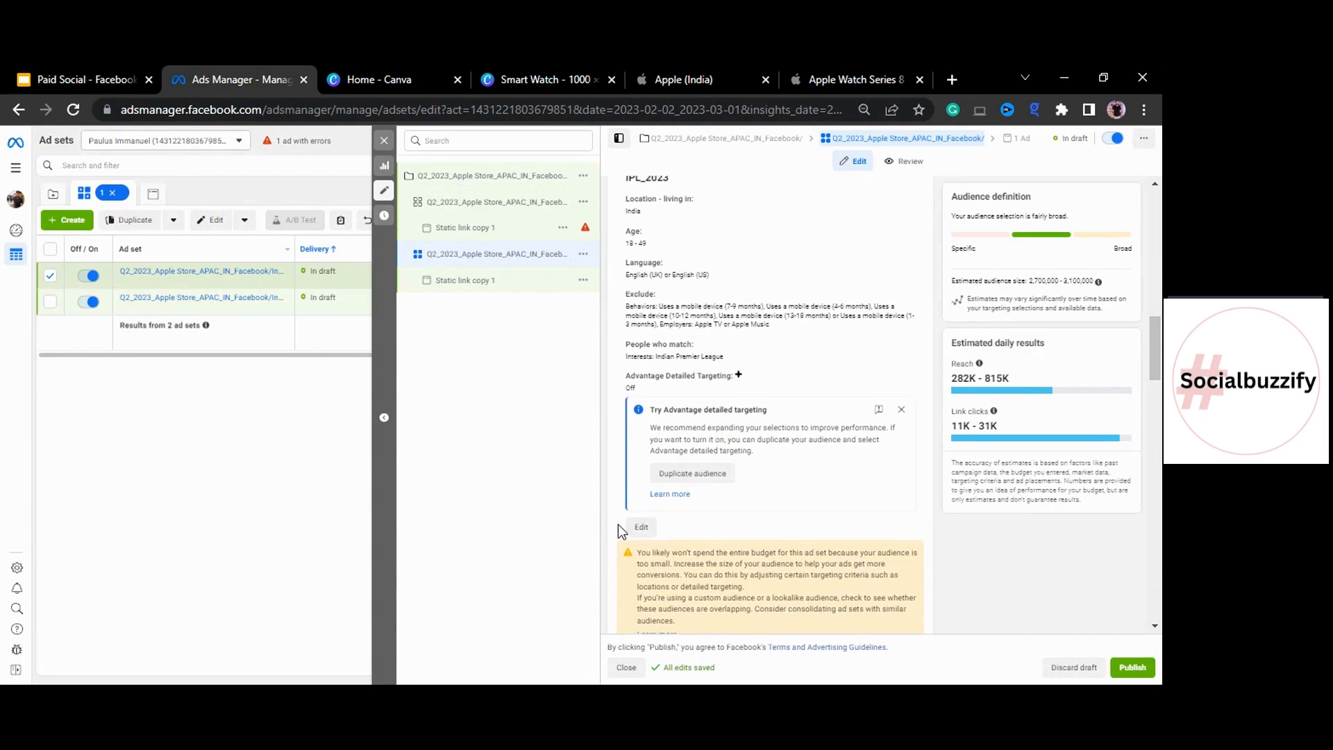
left_click(645, 531)
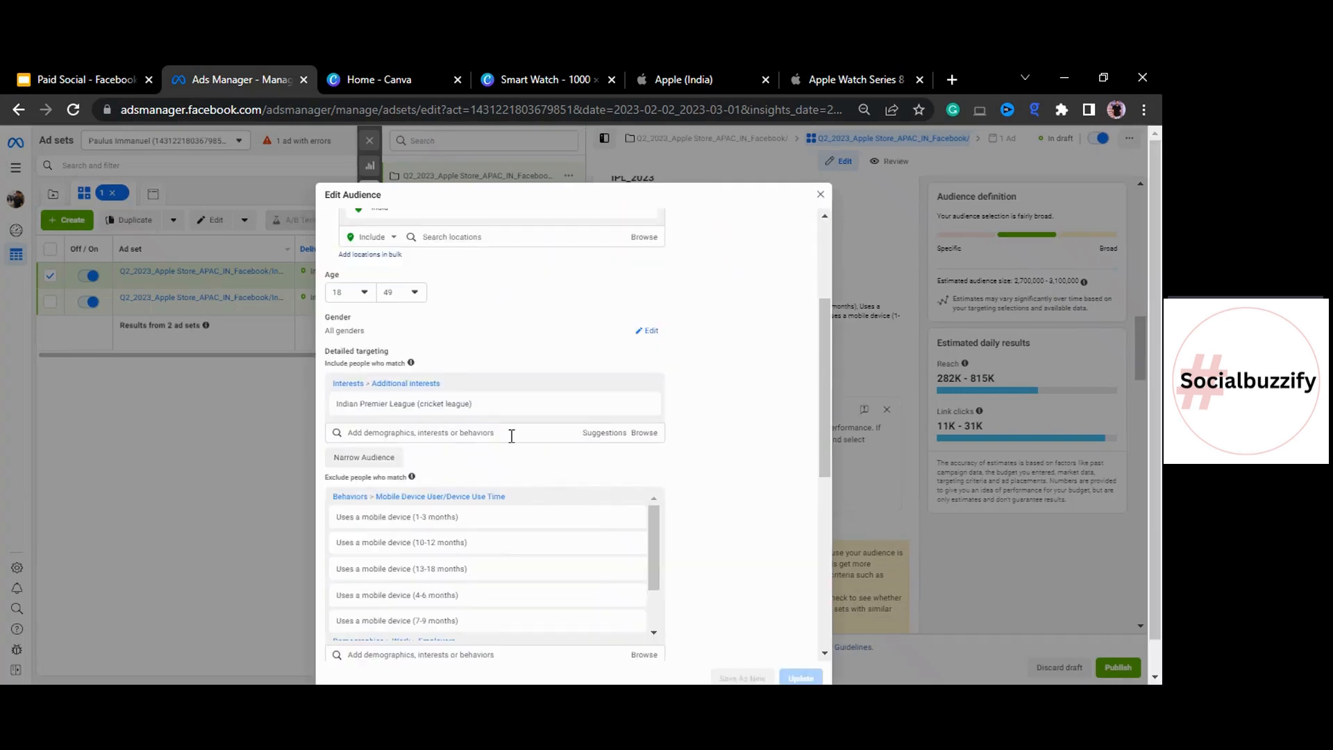
left_click(451, 436)
type("travel")
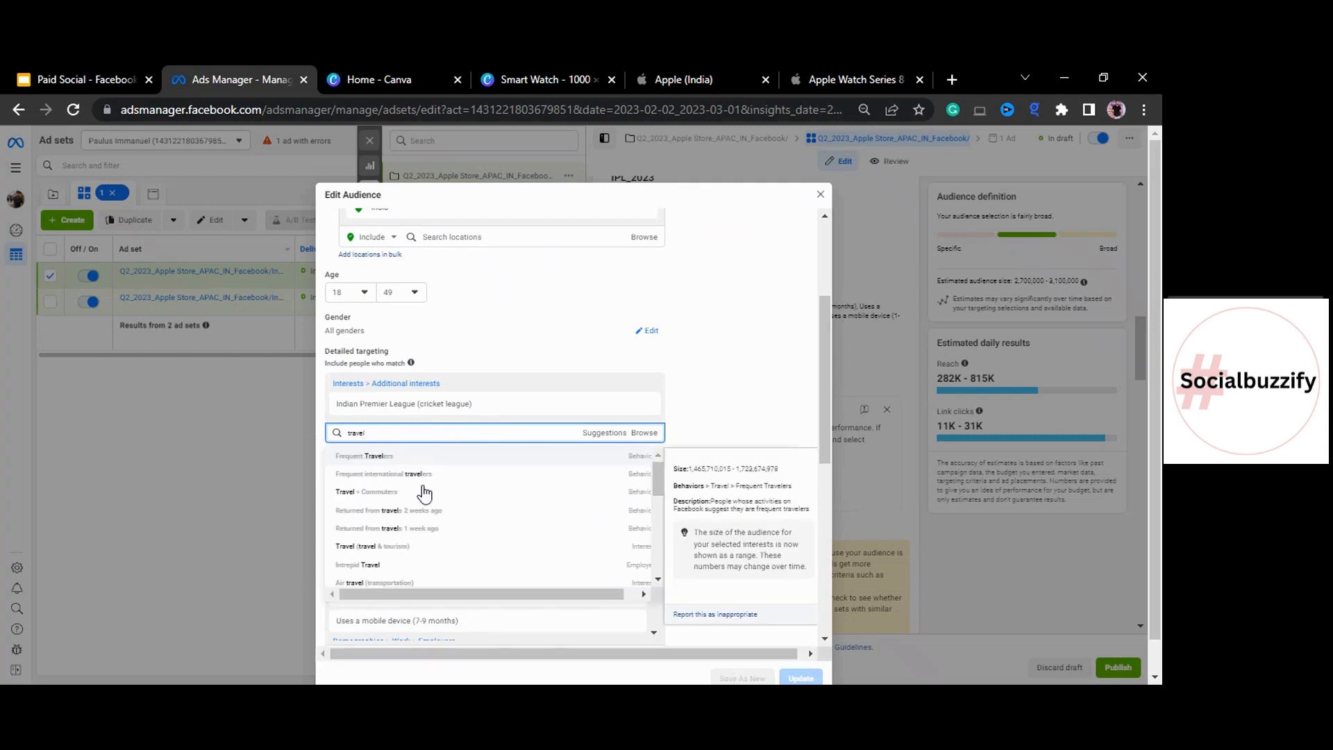
left_click(392, 550)
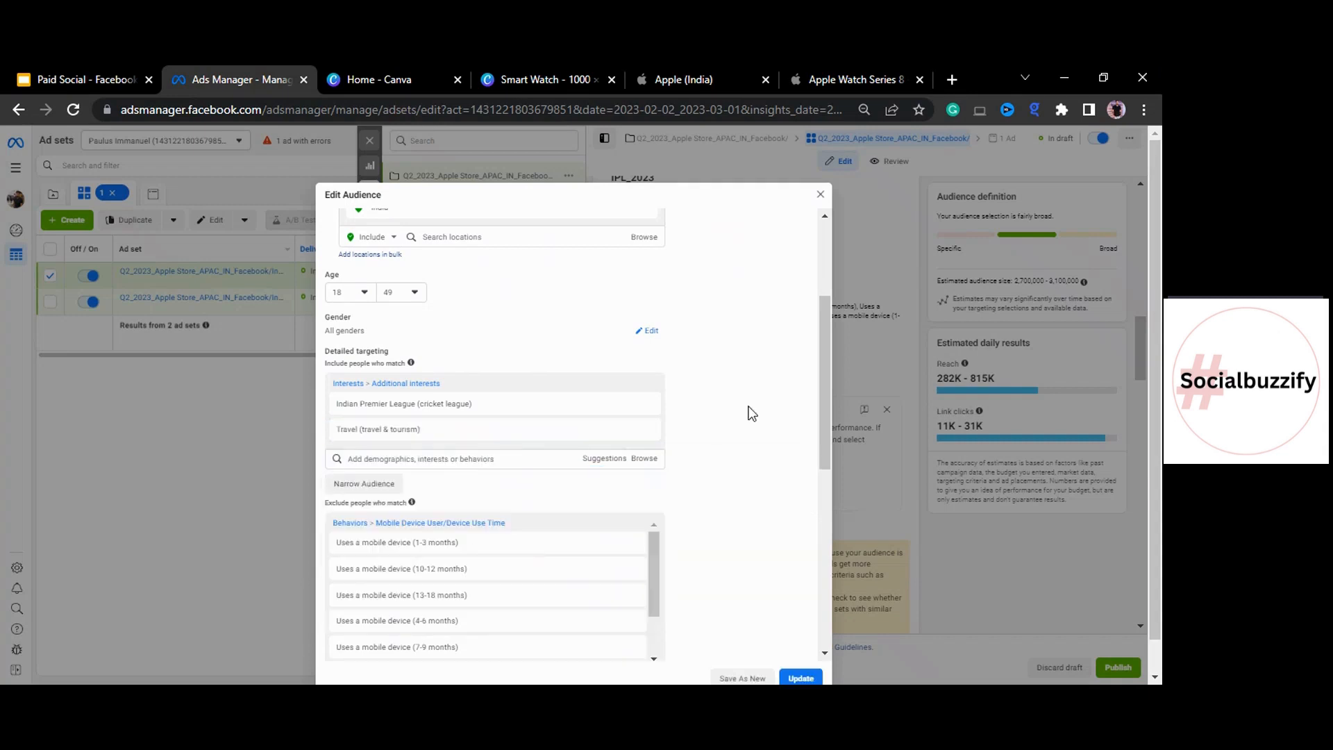
mouse_move(498, 409)
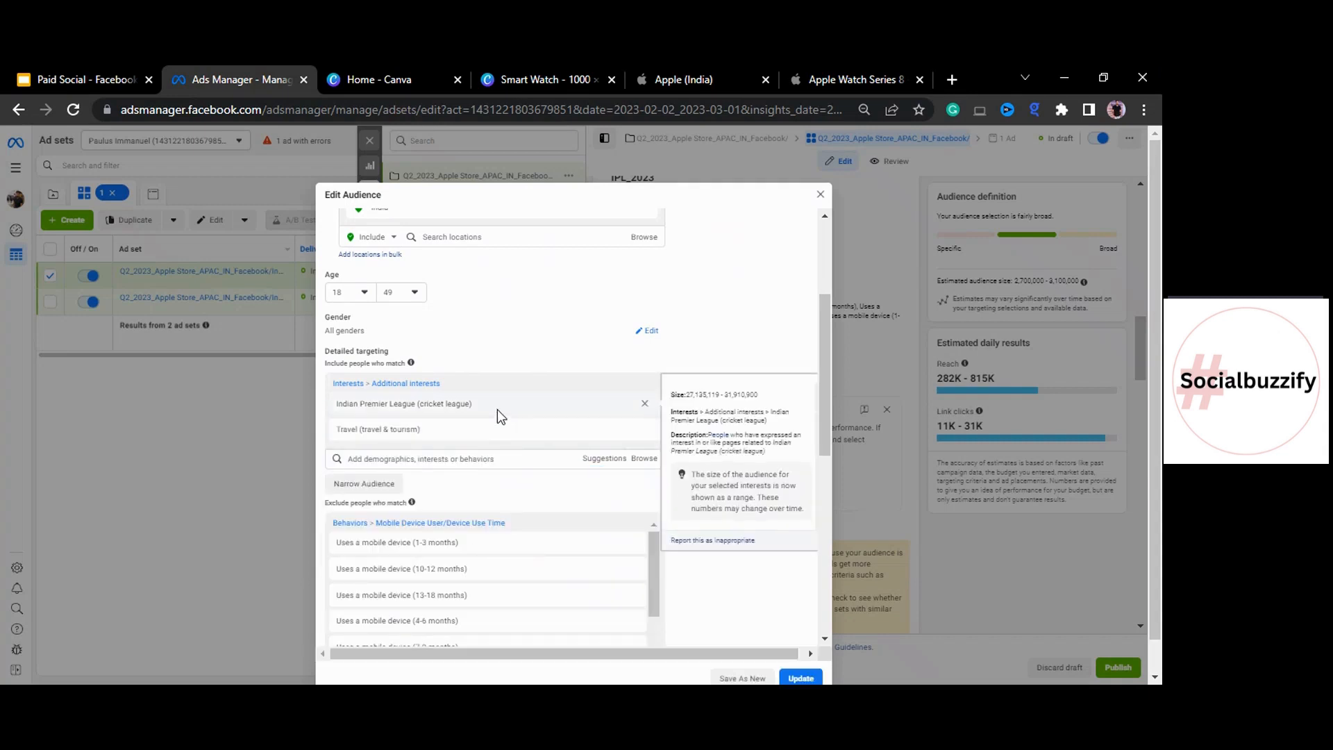
left_click(645, 408)
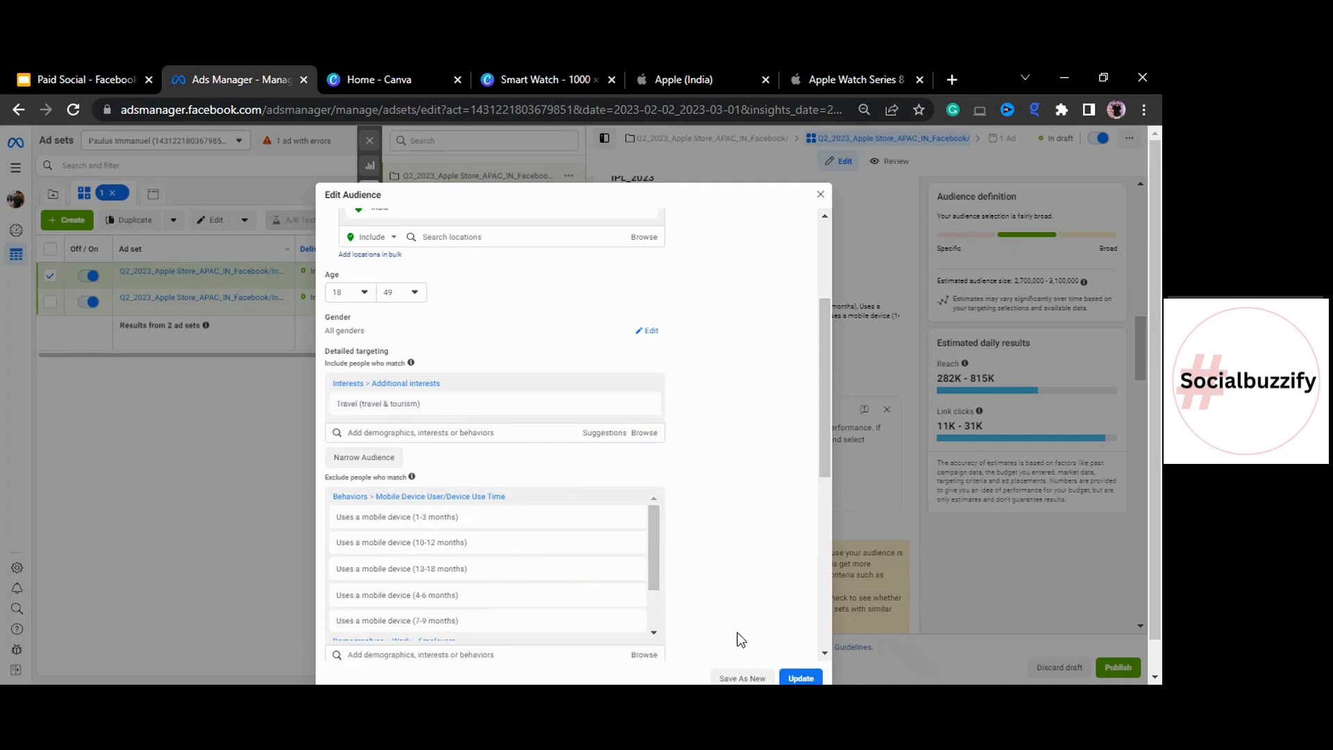
Save the edited targeting as a new audience named Travel_2023.
left_click(741, 679)
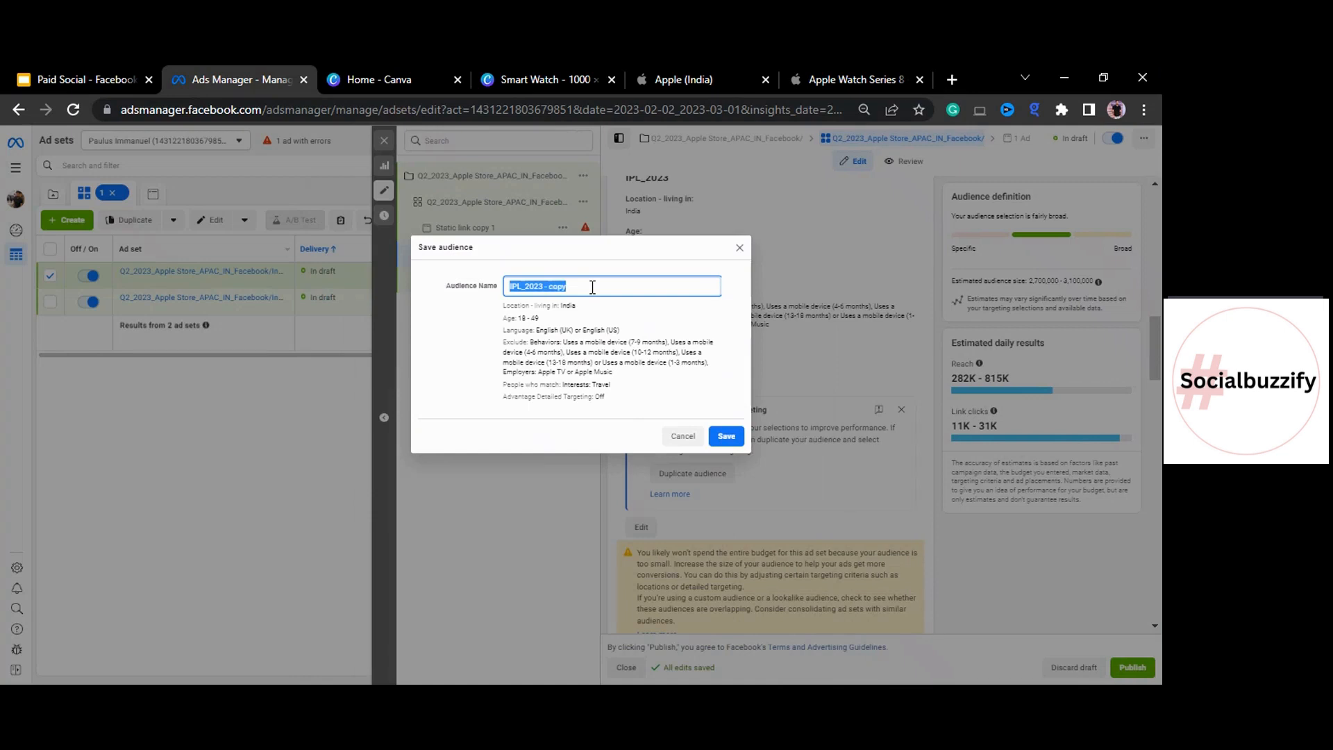
type("Trave")
type("l_22")
type("023")
left_click(741, 437)
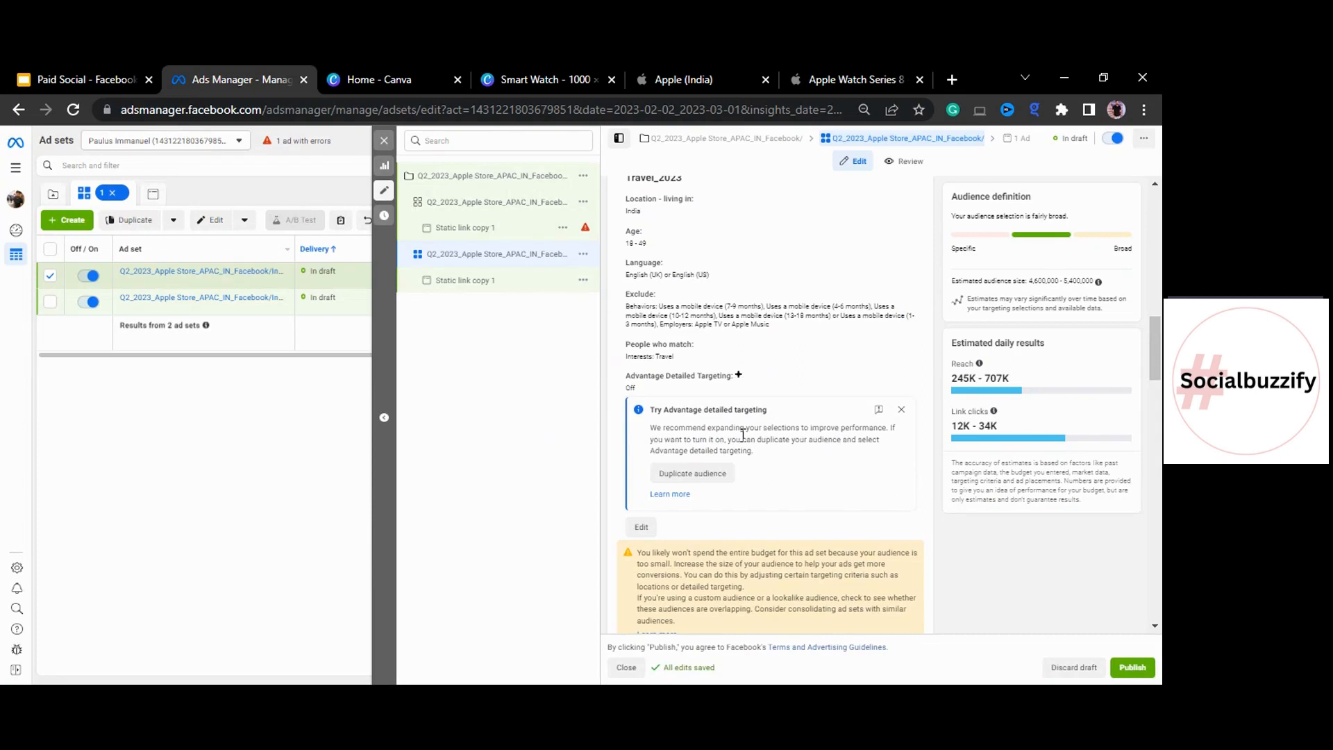
Publish the new ad set with its campaign and ad, and publish the remaining draft items.
scroll(743, 435, "down", 1)
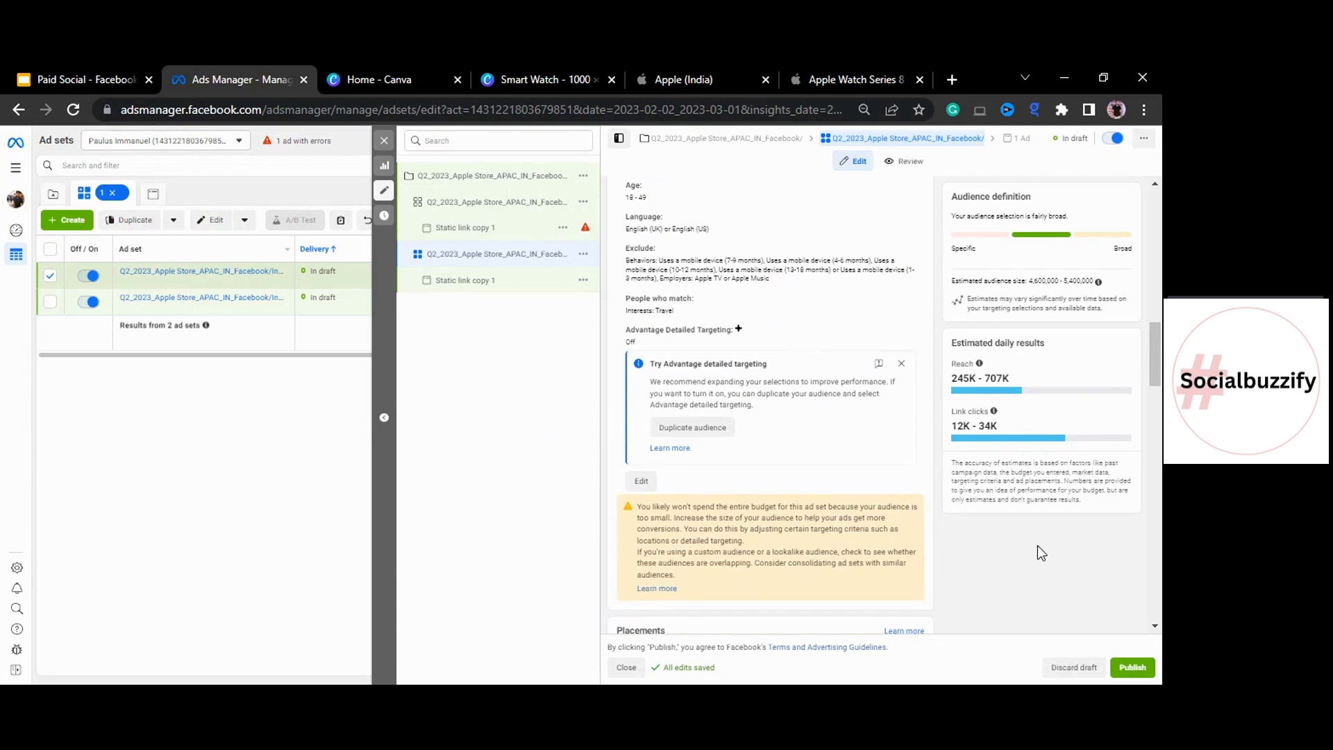
left_click(1133, 668)
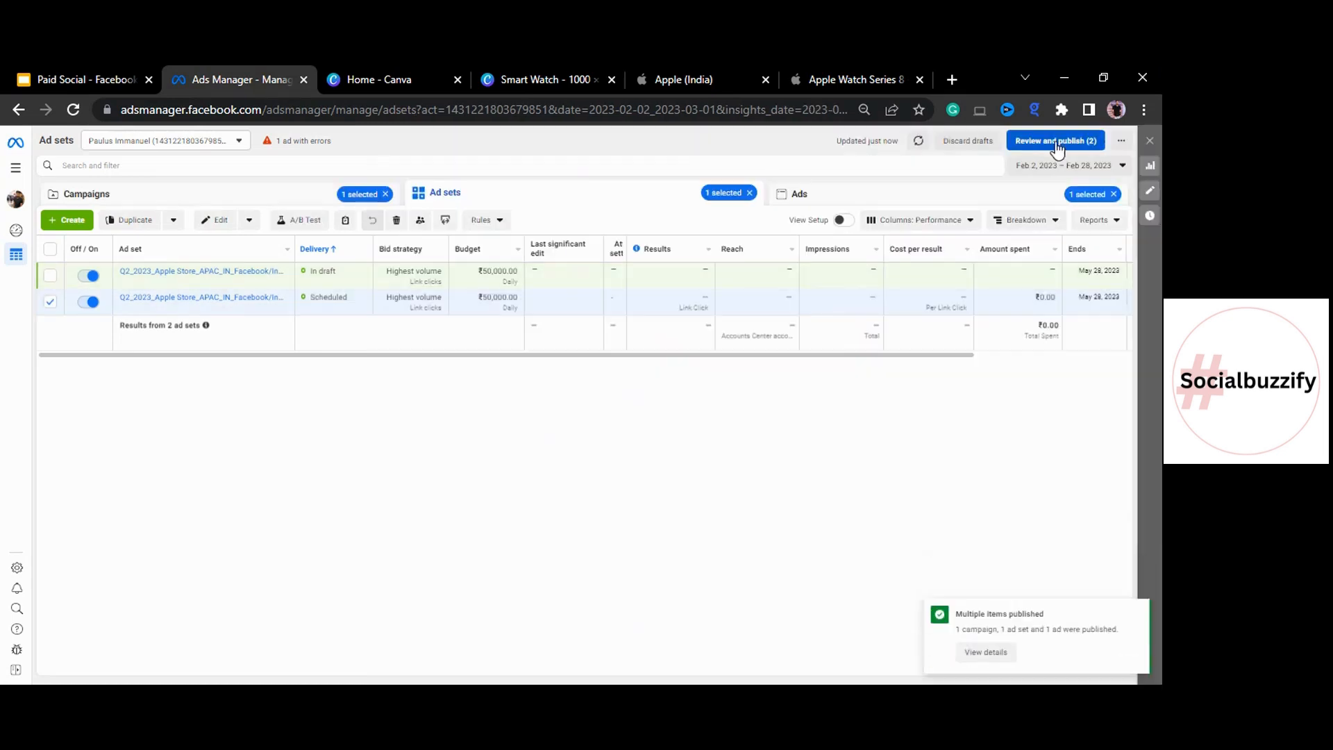
left_click(1056, 142)
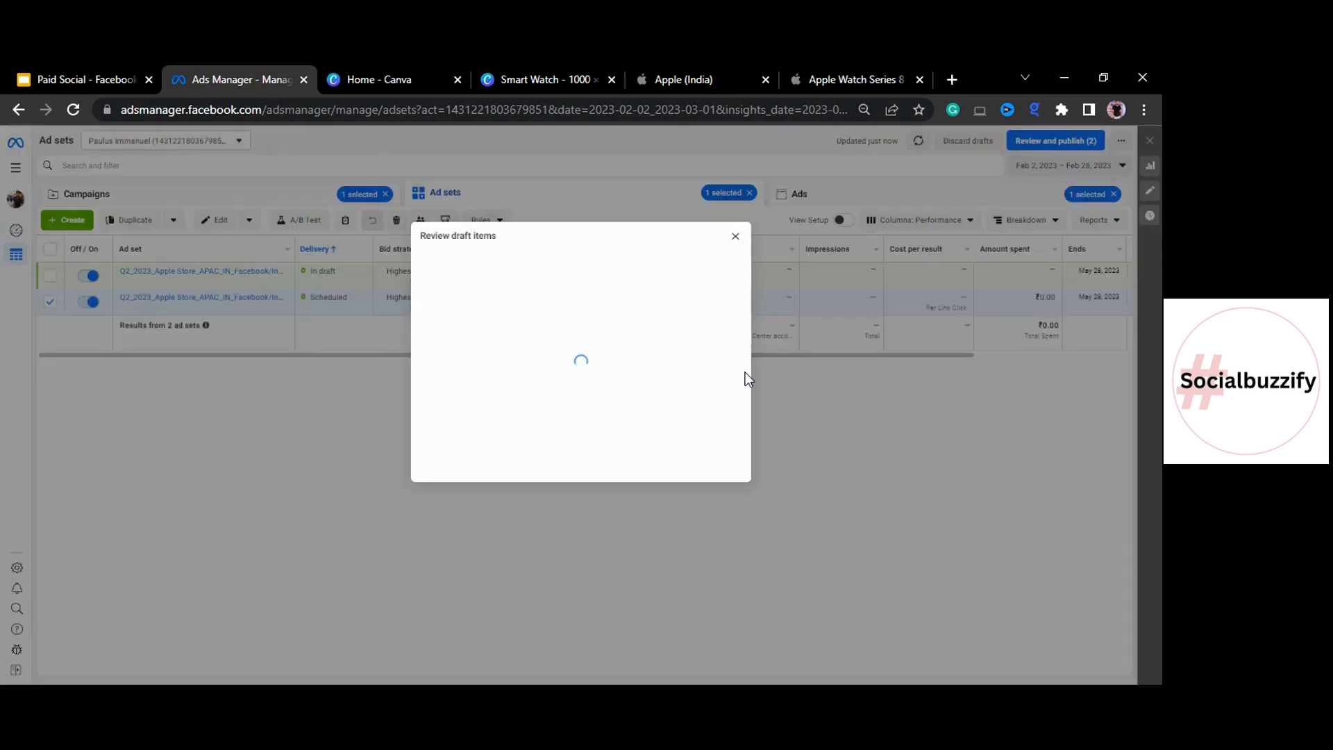
left_click(773, 425)
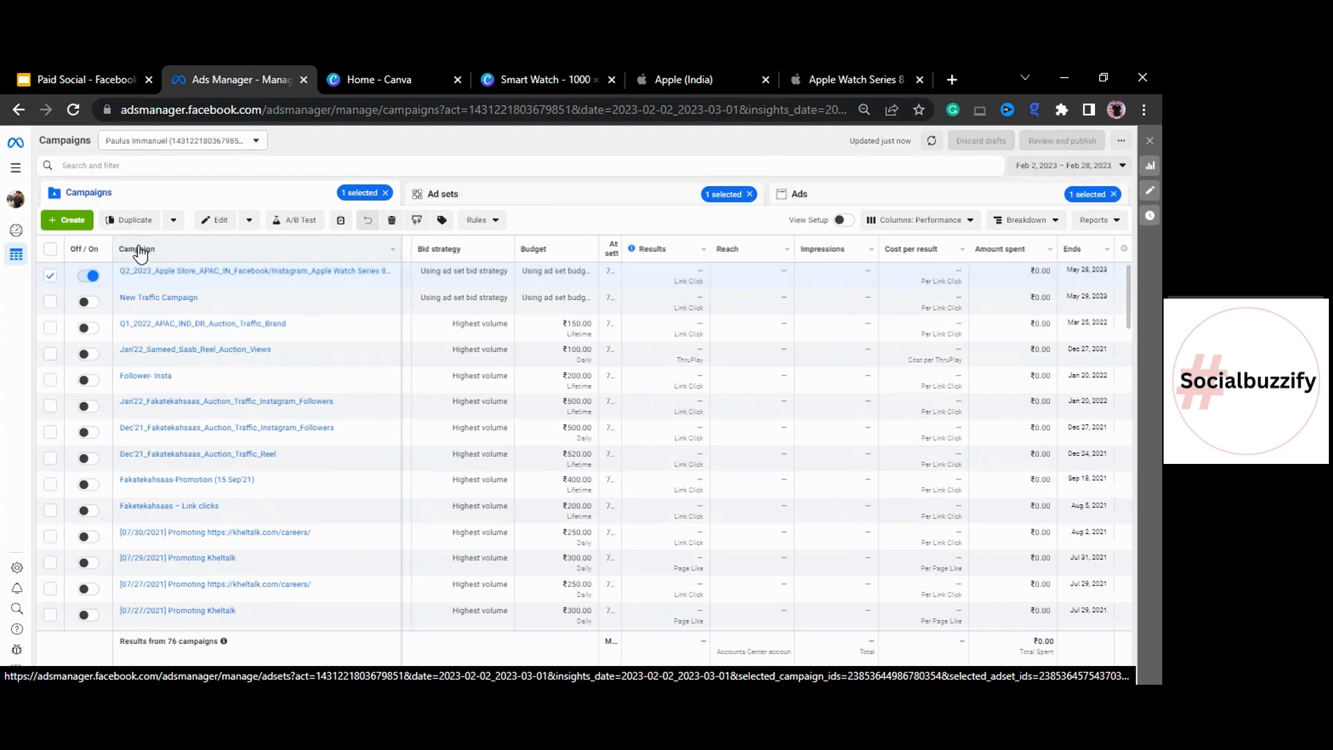
Review the ad sets and the ad inside the published Q2_2023 Apple Watch campaign.
left_click(286, 274)
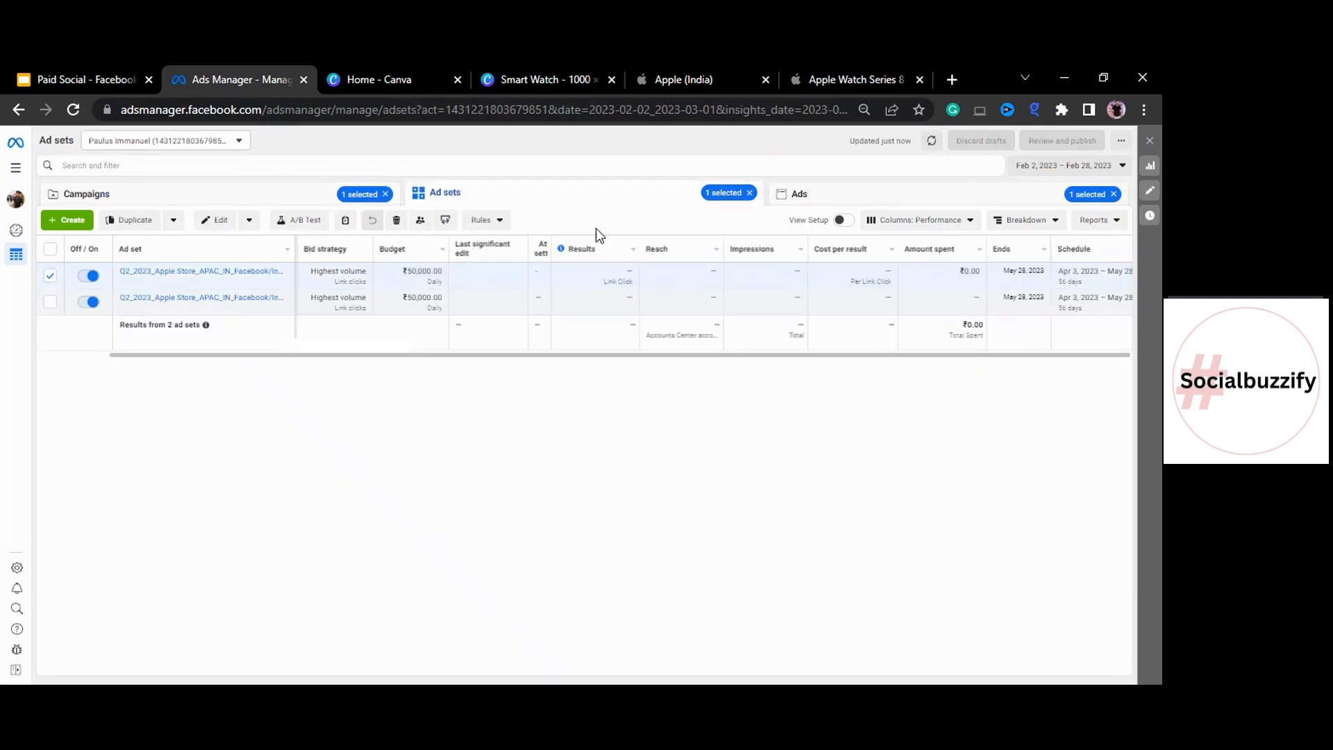
left_click(868, 195)
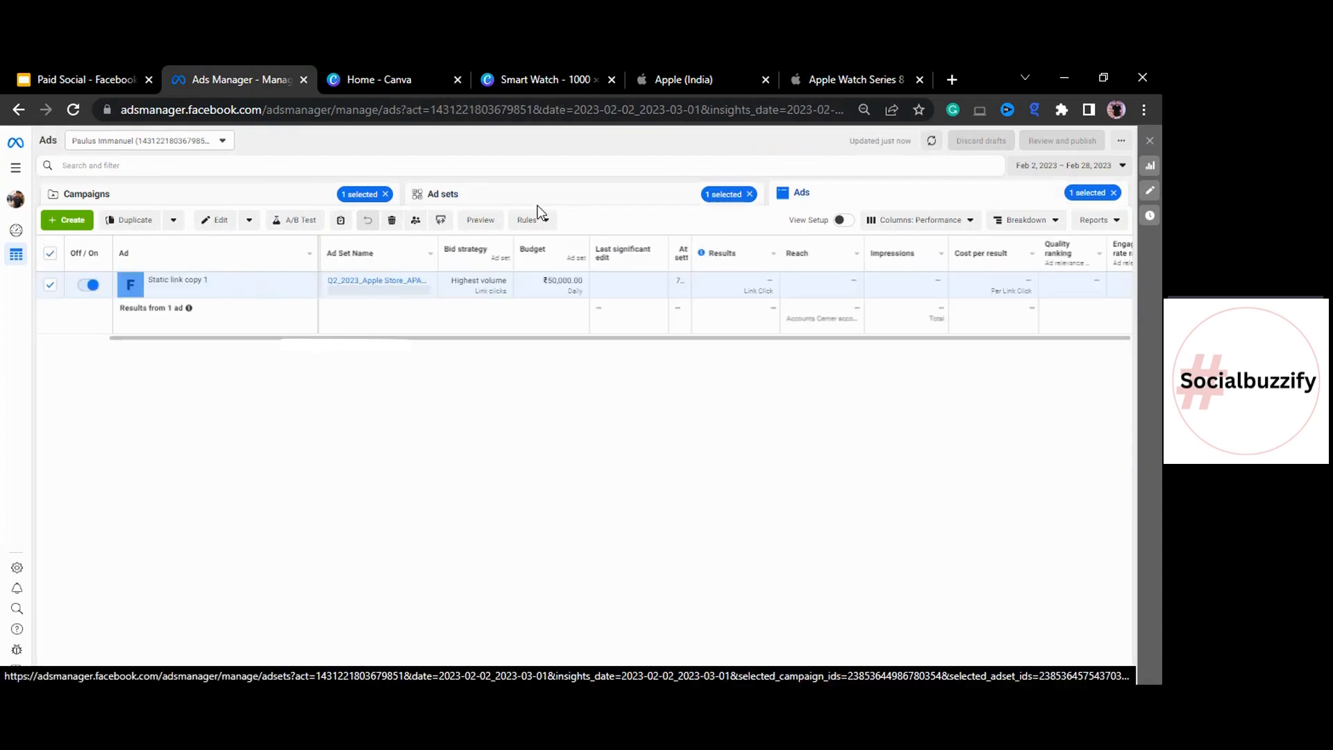
Start customizing the report columns for the campaign's ad sets and add the Results metric.
left_click(616, 200)
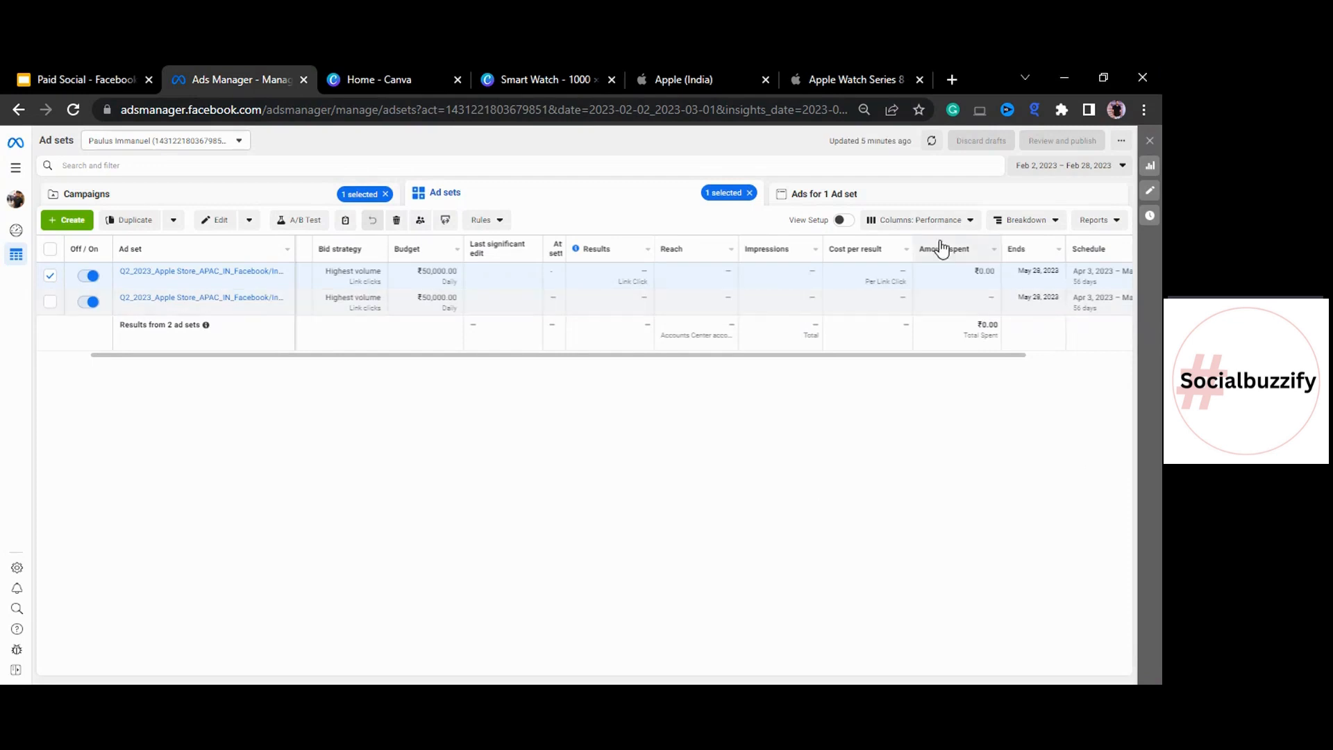
left_click(939, 220)
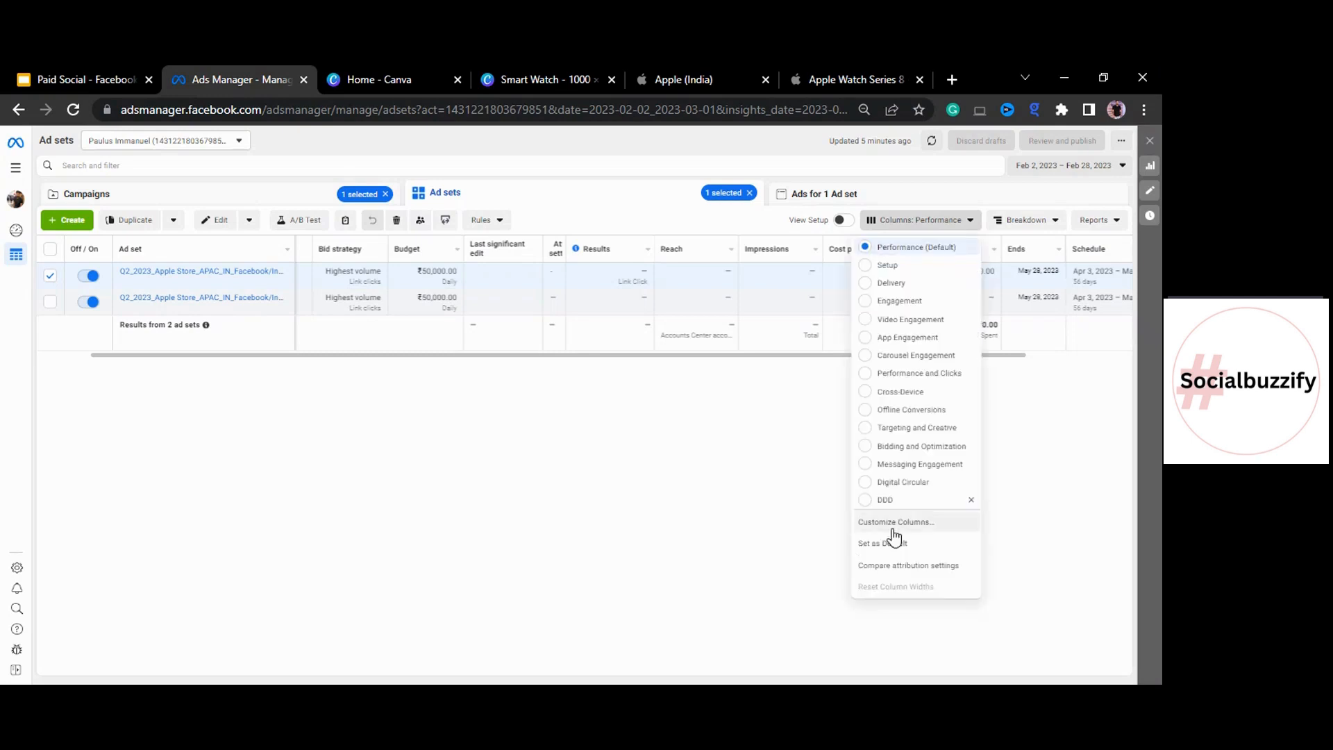
left_click(906, 521)
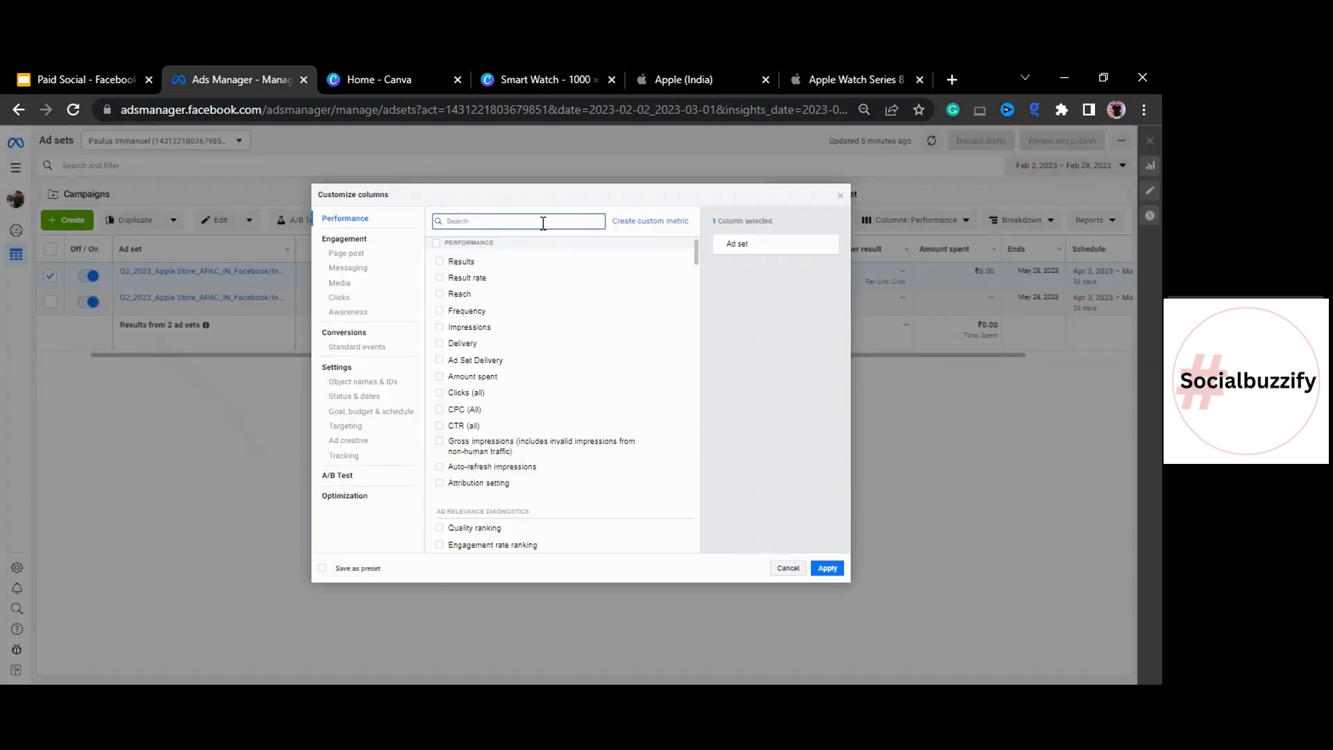
type("resul")
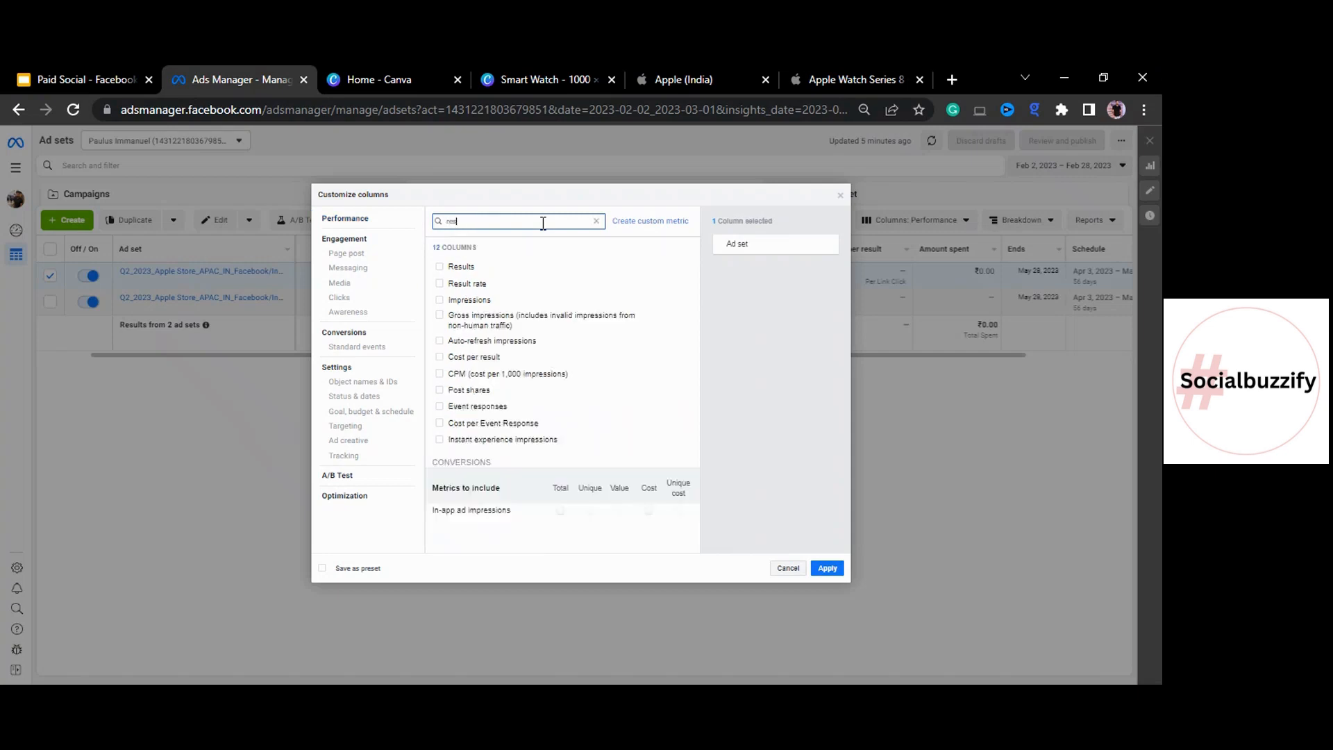
left_click(455, 270)
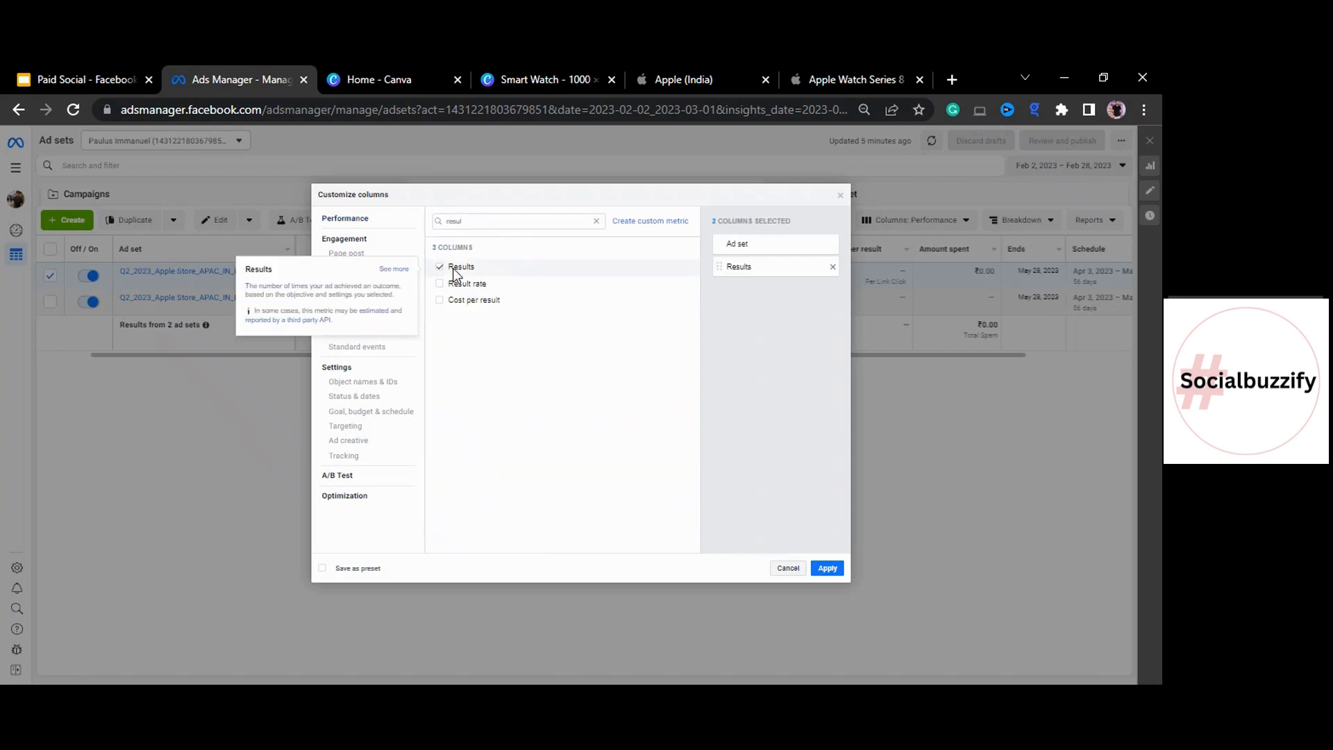
Add the Reach and Impressions metrics to the custom columns.
left_click(529, 225)
double_click(529, 224)
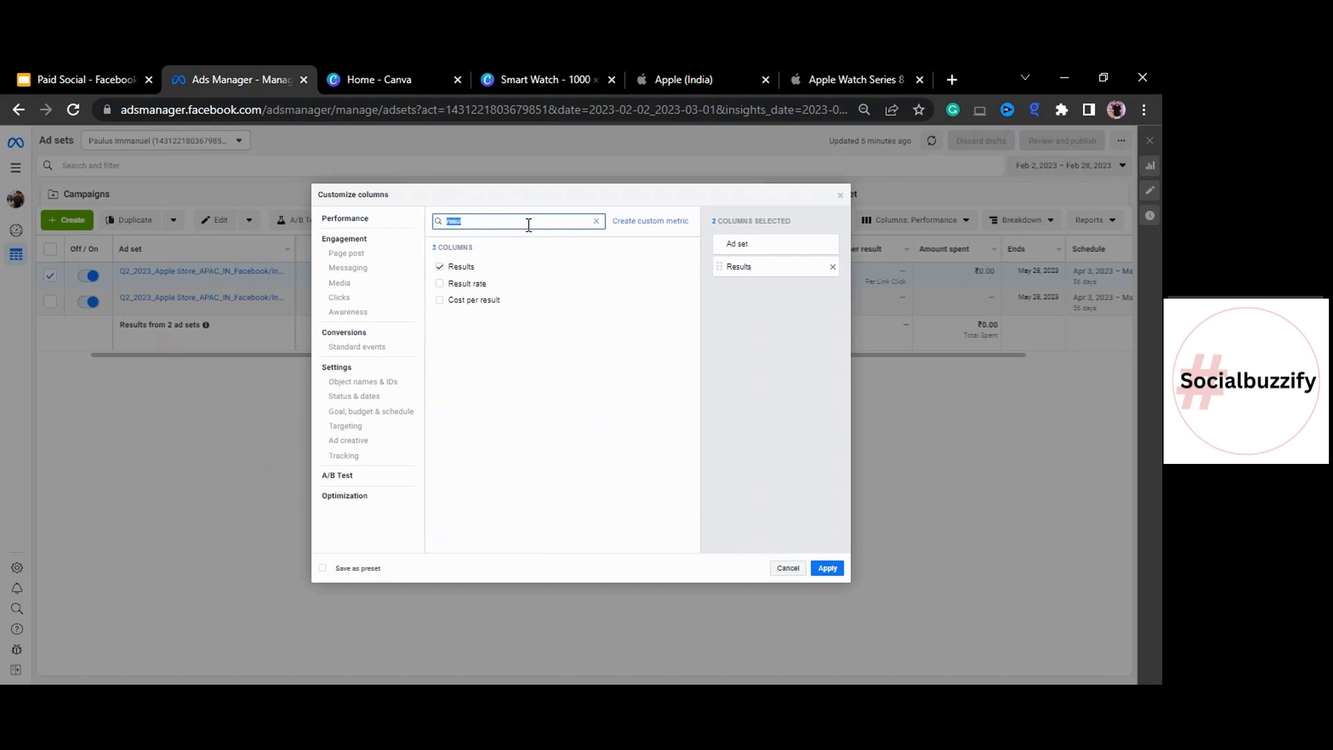
type("reach")
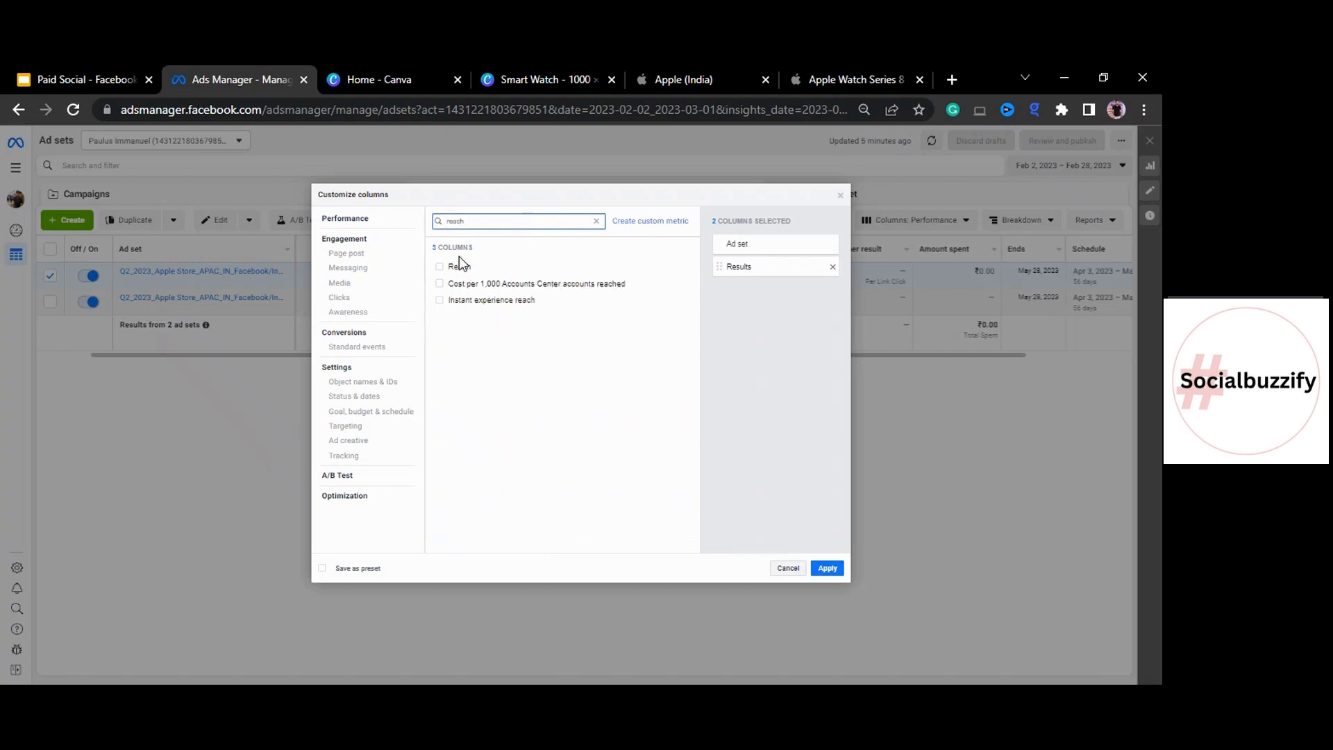
left_click(453, 268)
double_click(501, 219)
type("impress")
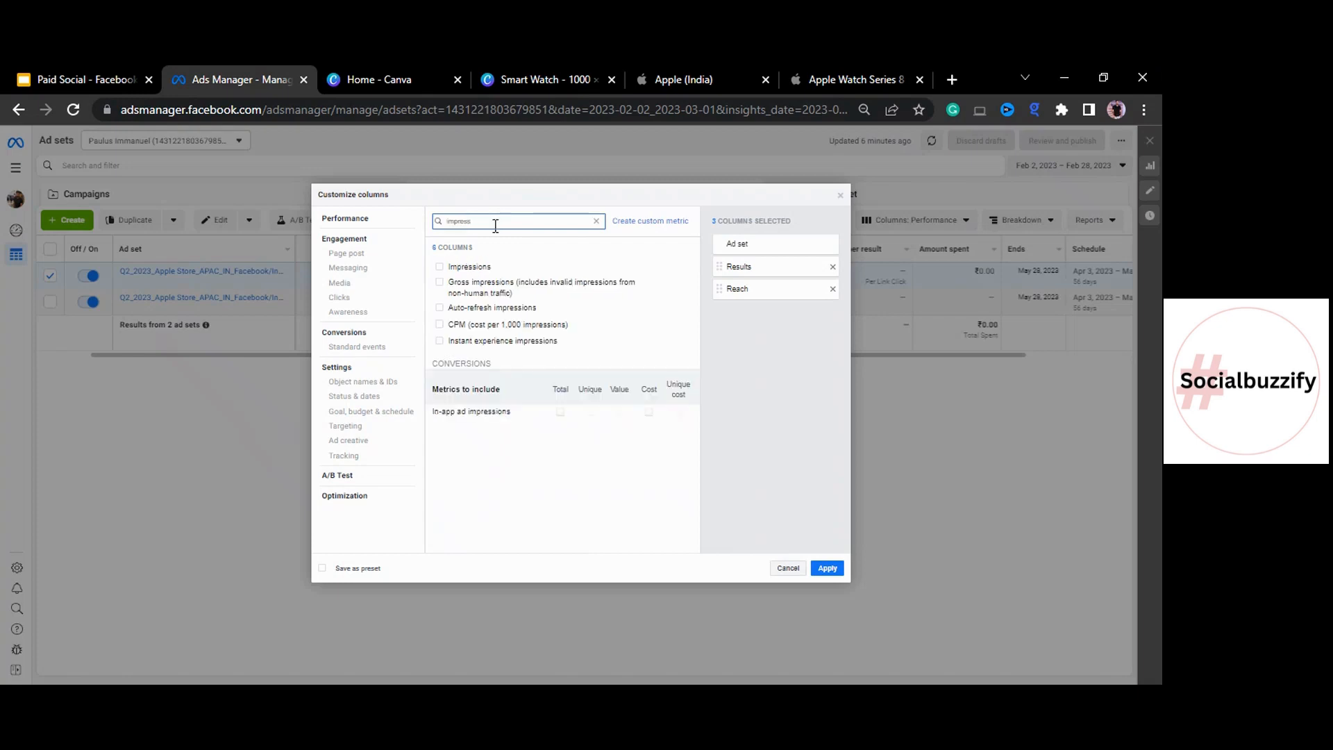
left_click(462, 267)
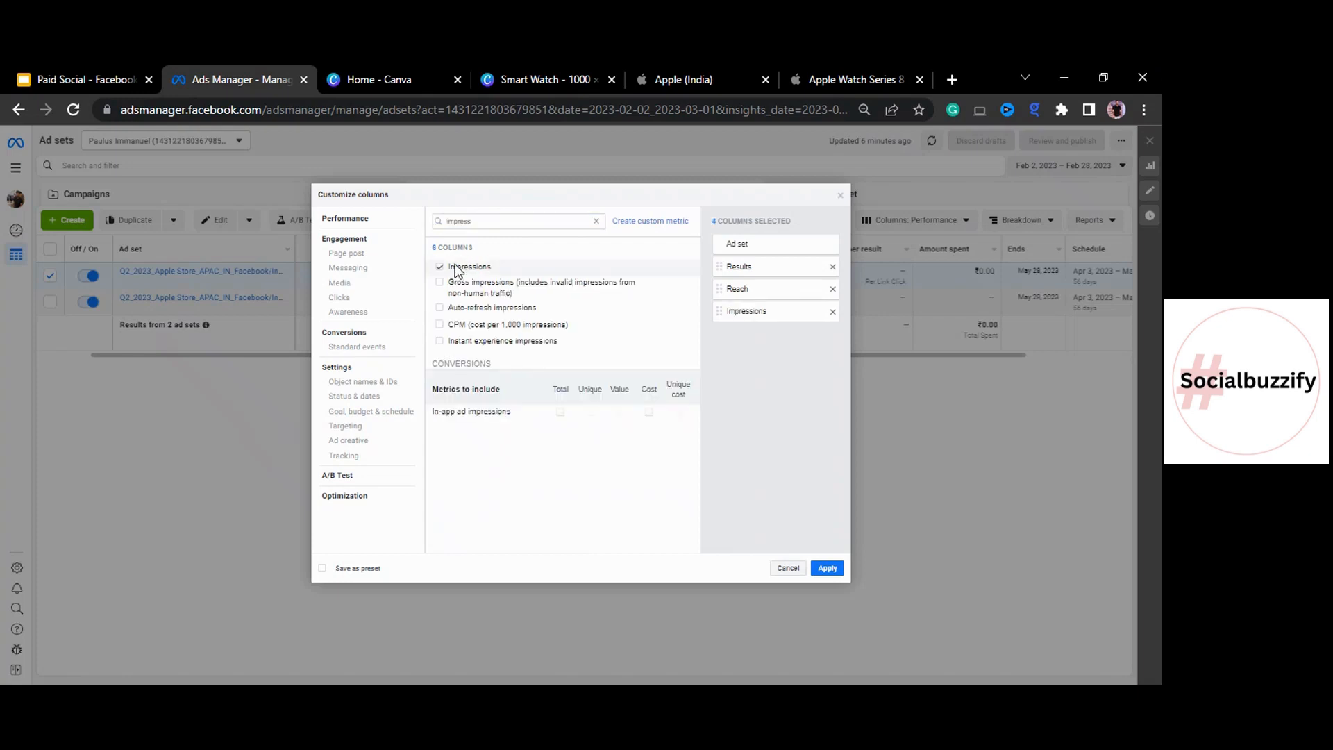
Add the Delivery and CPM (cost per 1,000 impressions) metrics to the custom columns.
double_click(520, 223)
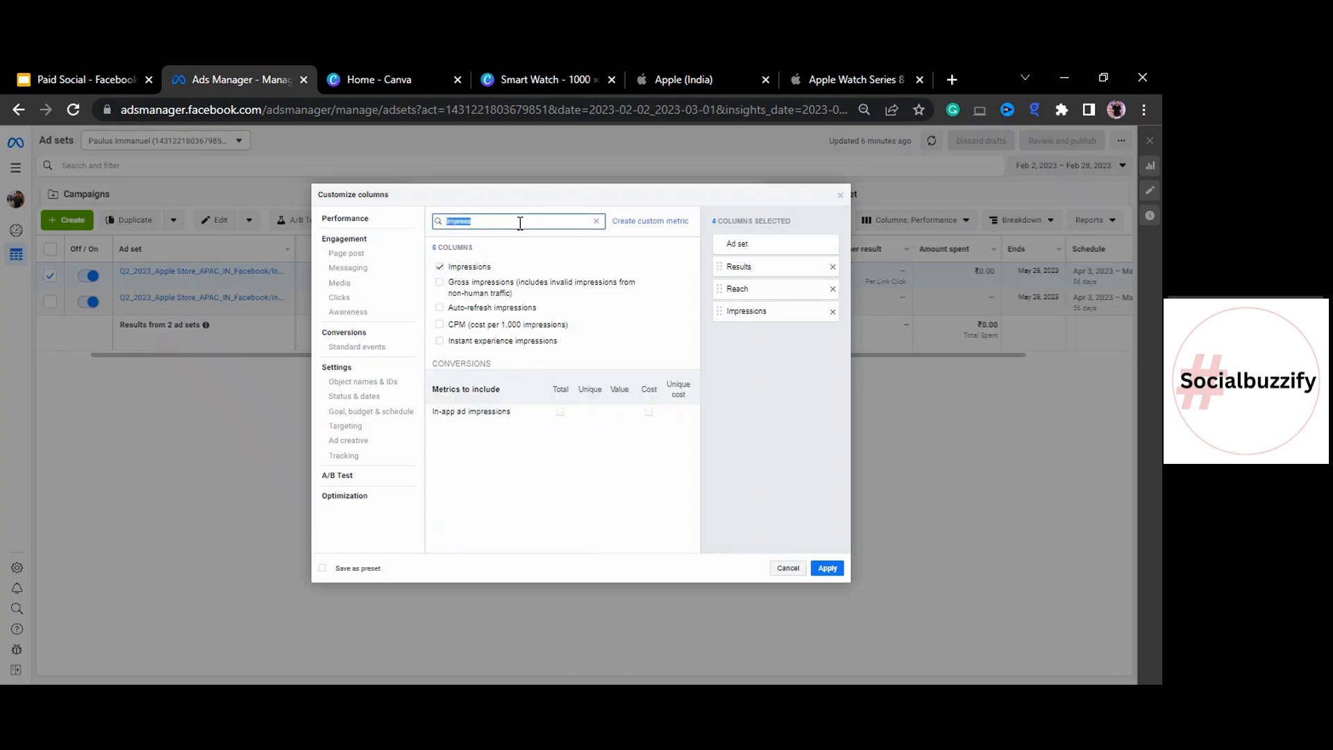
type("deli")
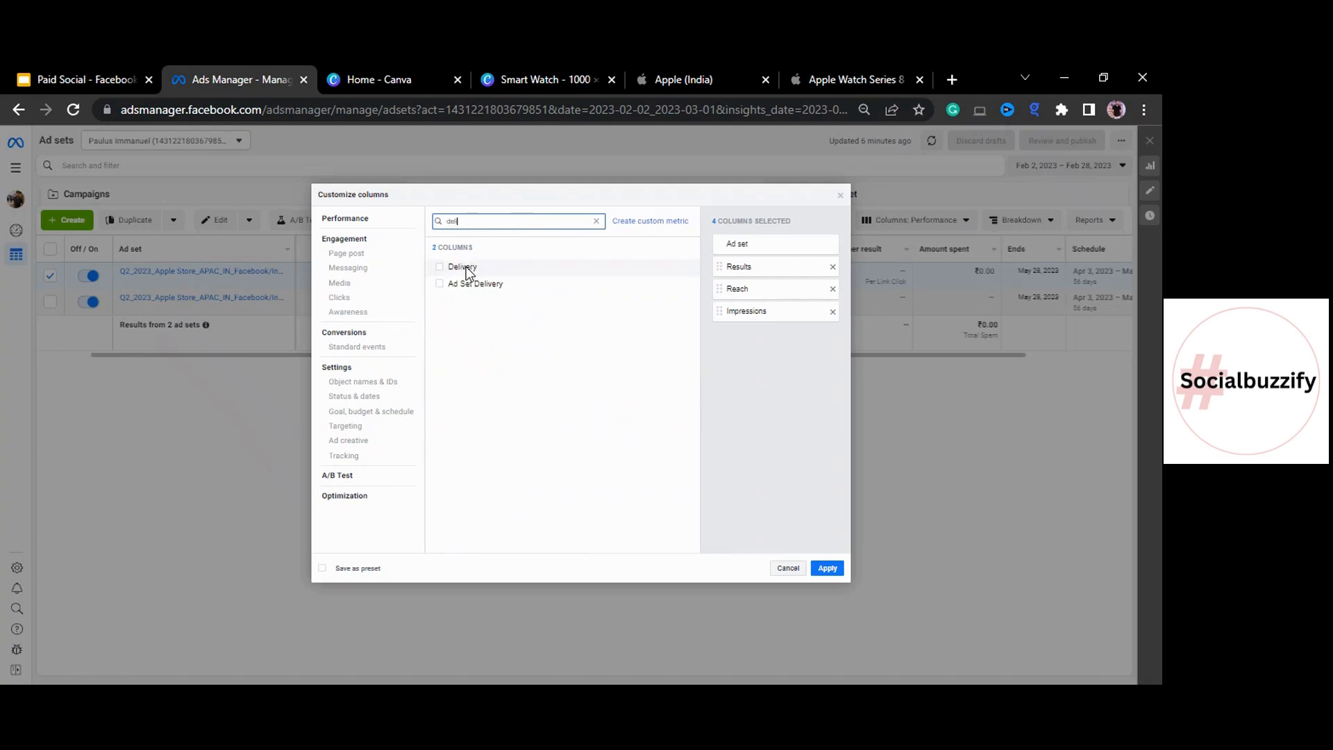
left_click(466, 267)
double_click(517, 220)
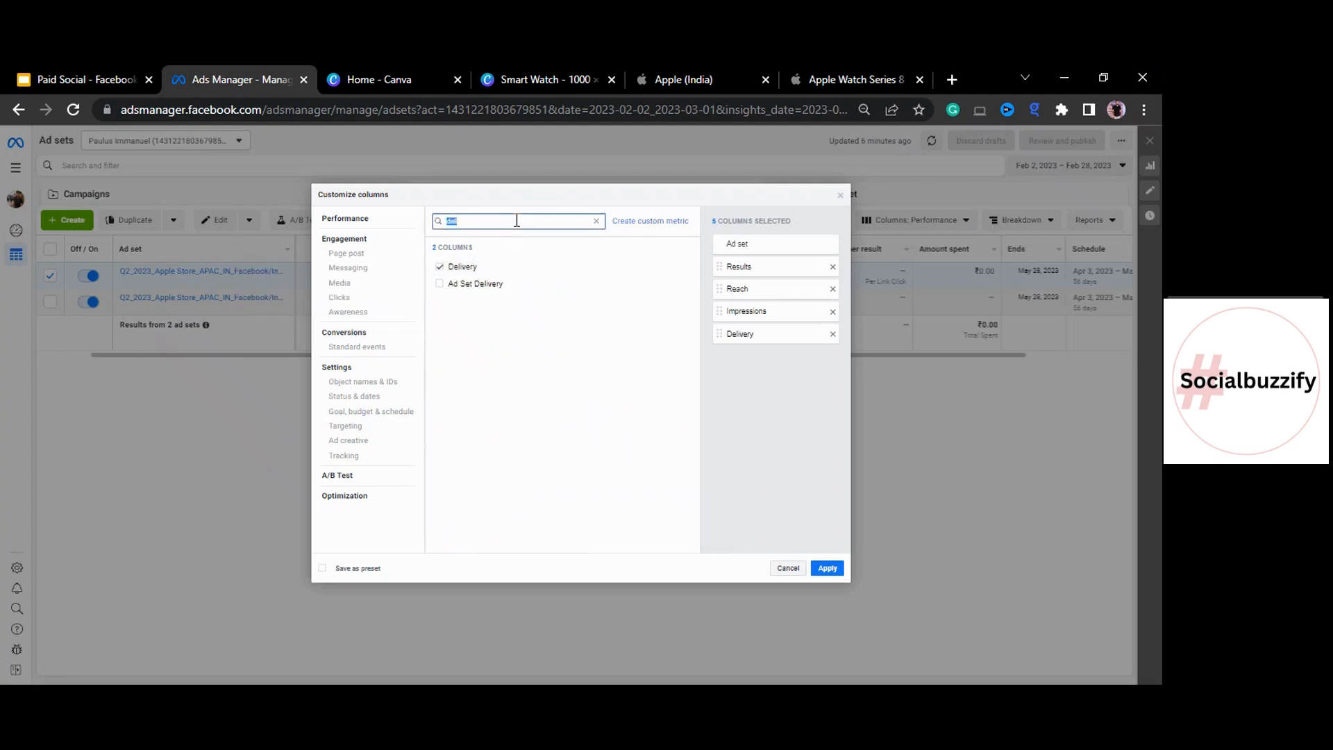
type("cpm")
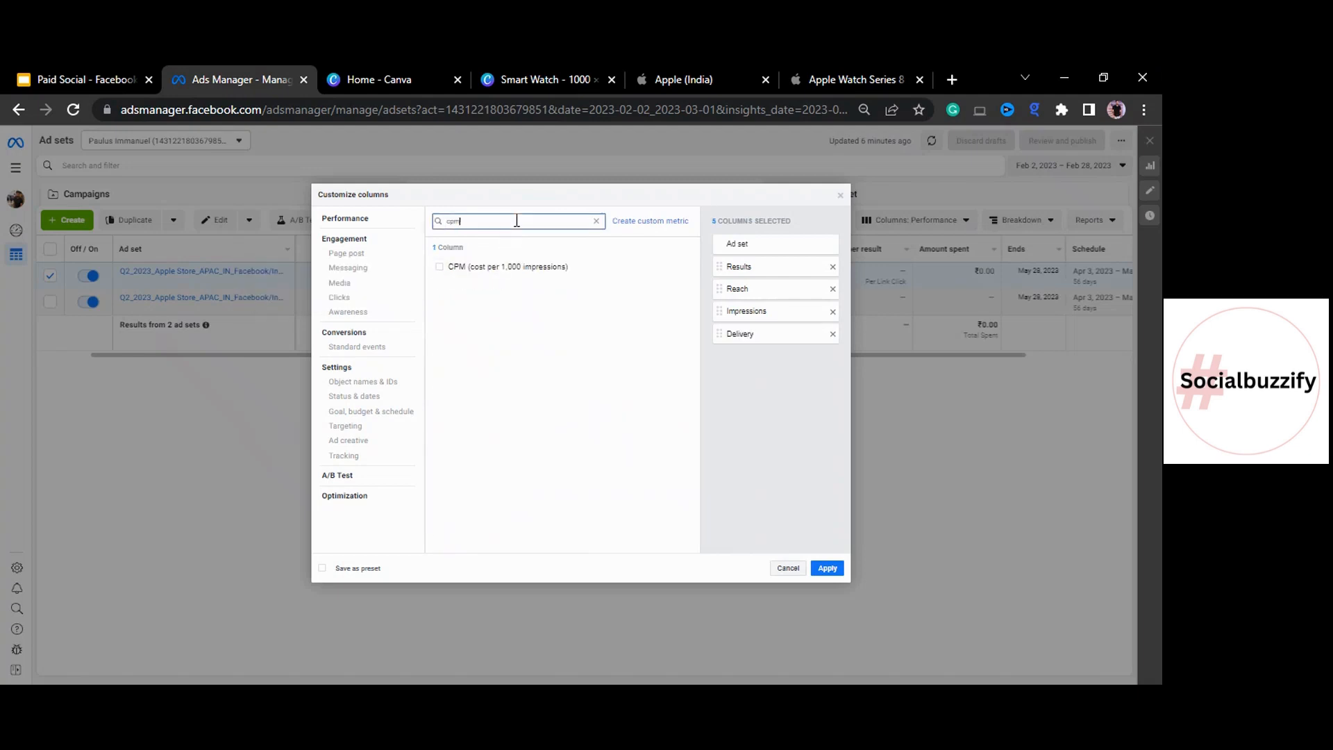
left_click(490, 268)
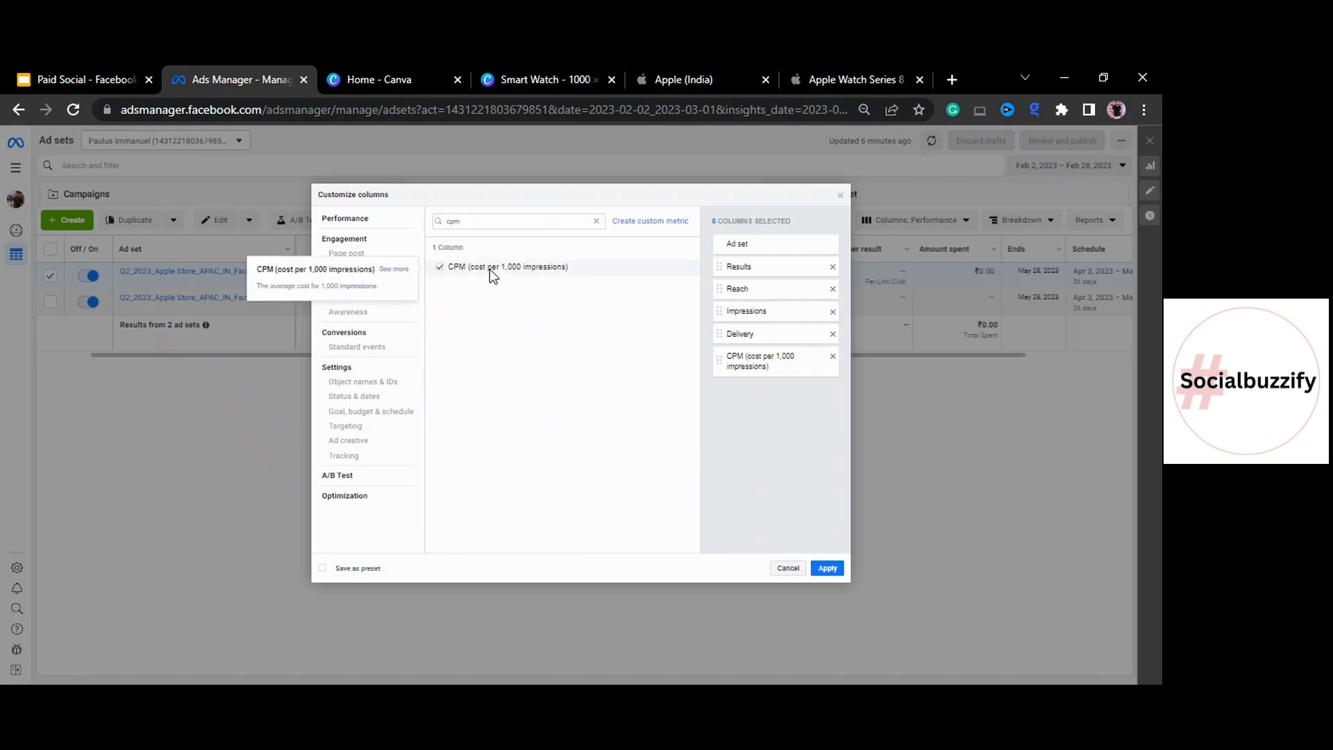
Add the CTR (all) and Unique link clicks metrics to the custom columns.
double_click(520, 220)
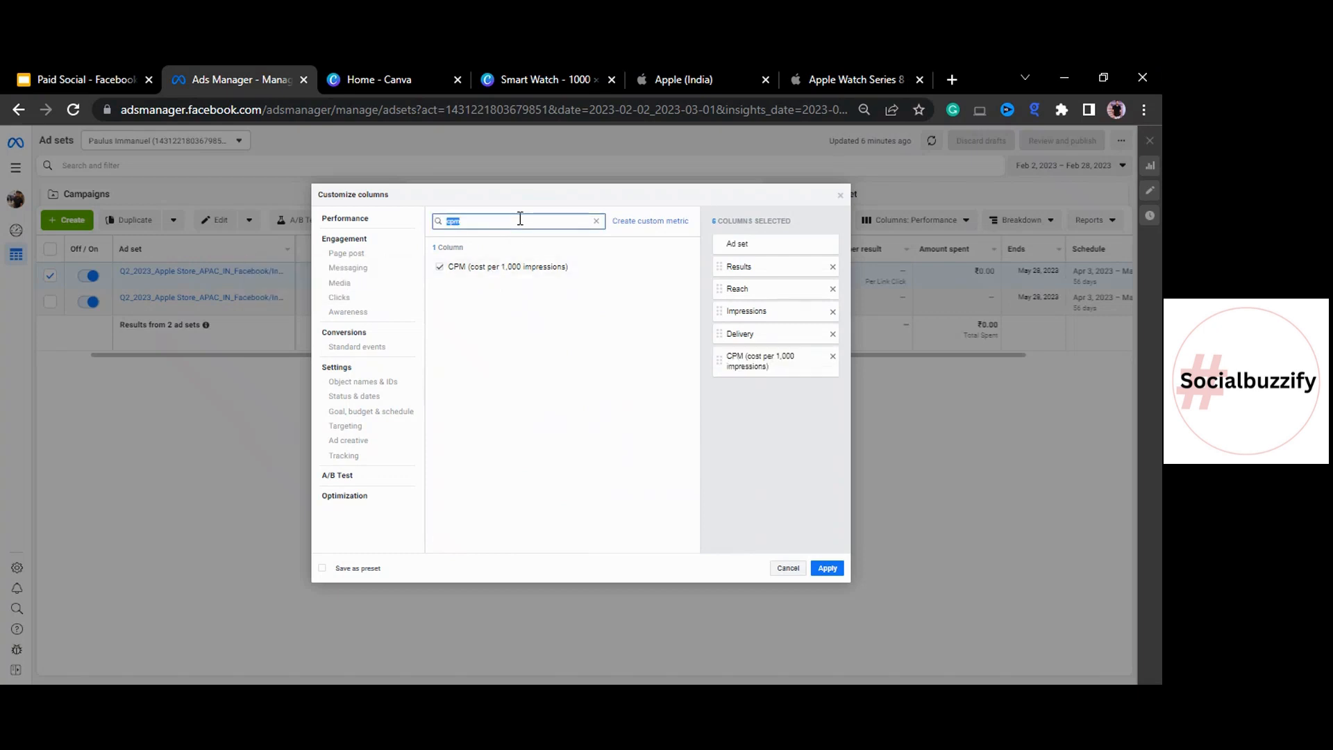
type("ctr")
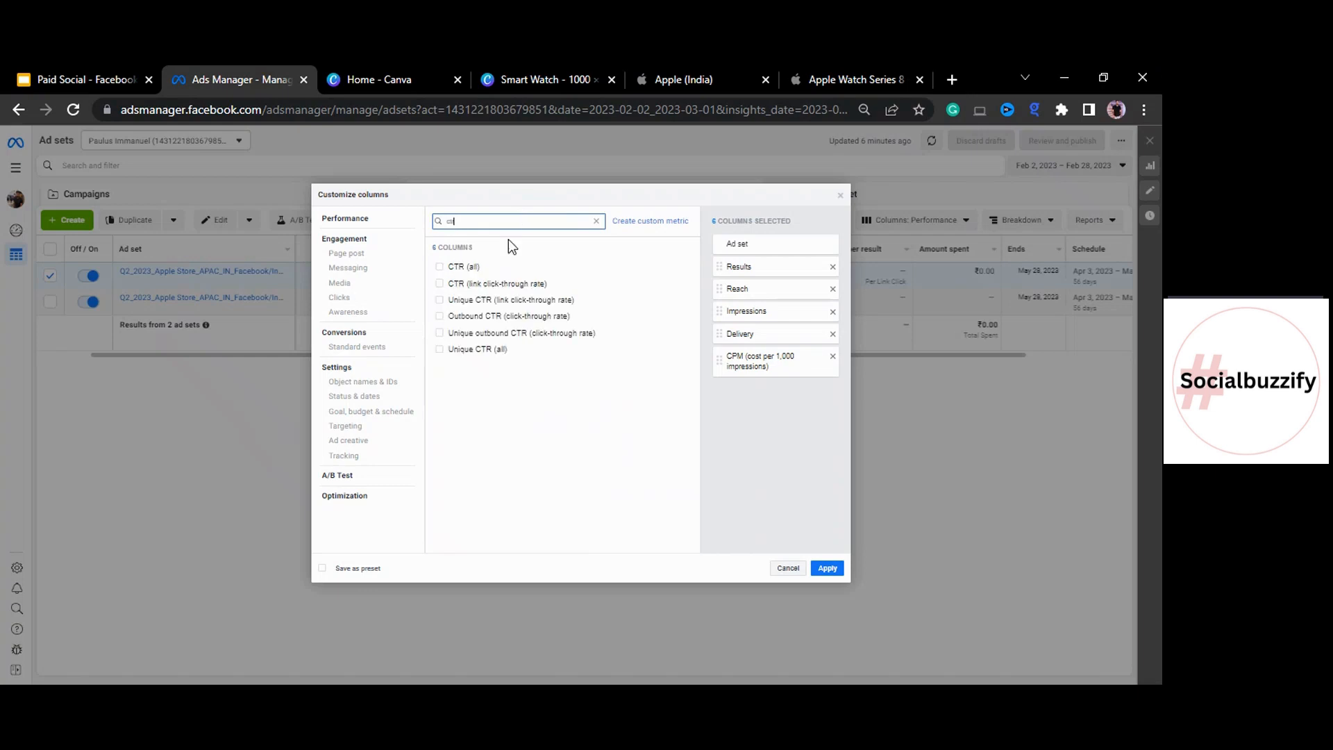
left_click(466, 270)
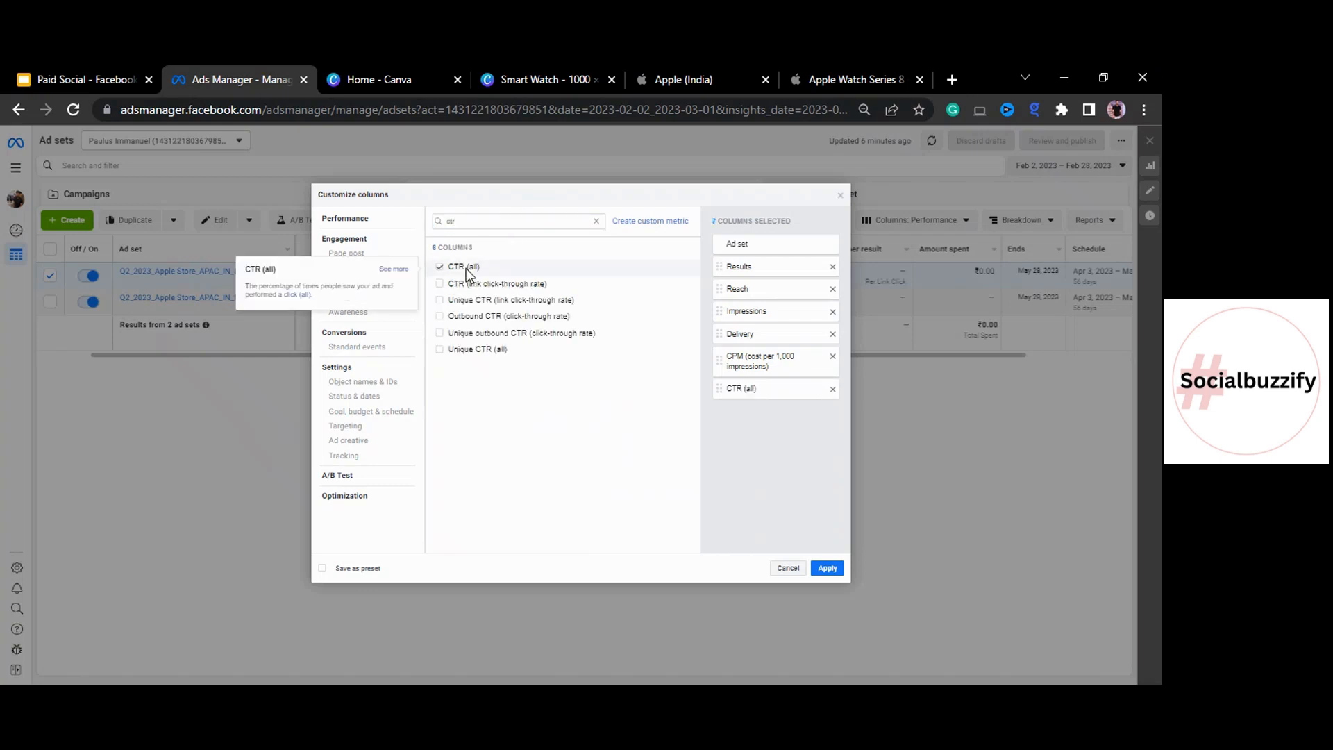
double_click(516, 221)
type("uniq")
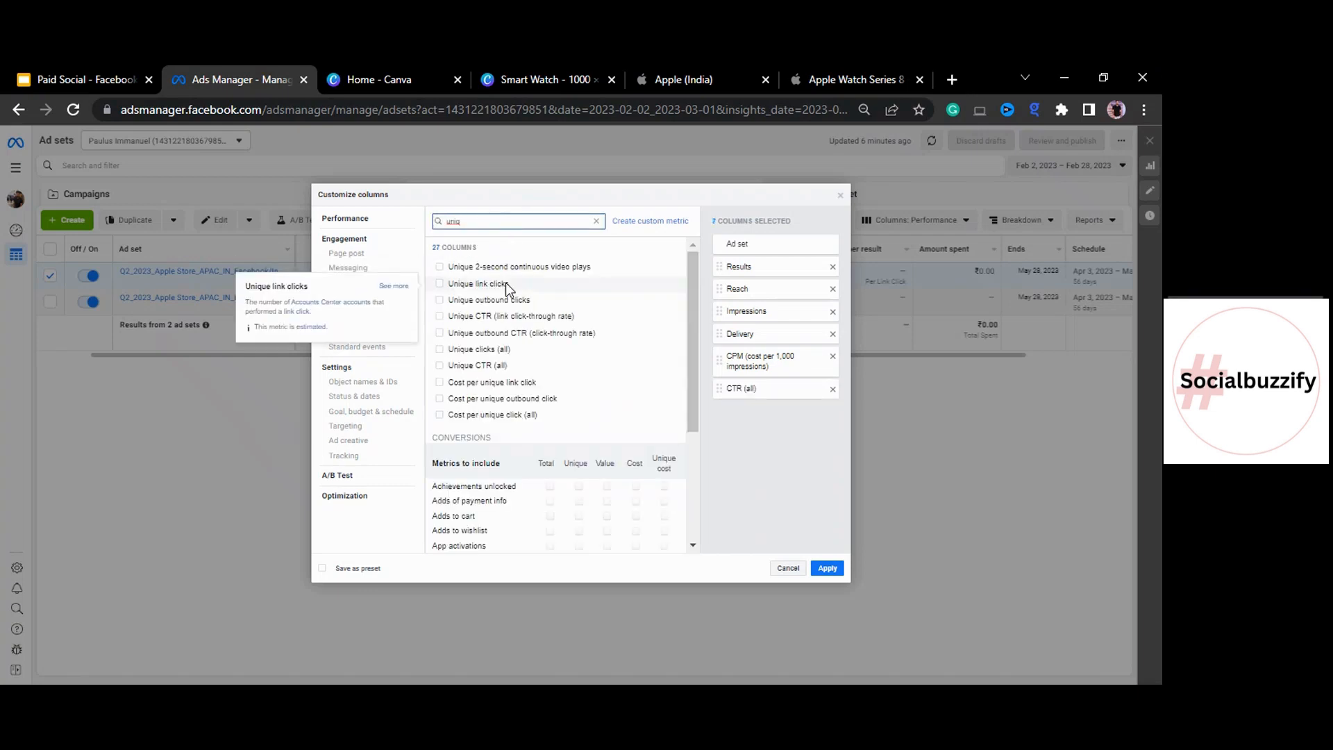
left_click(507, 284)
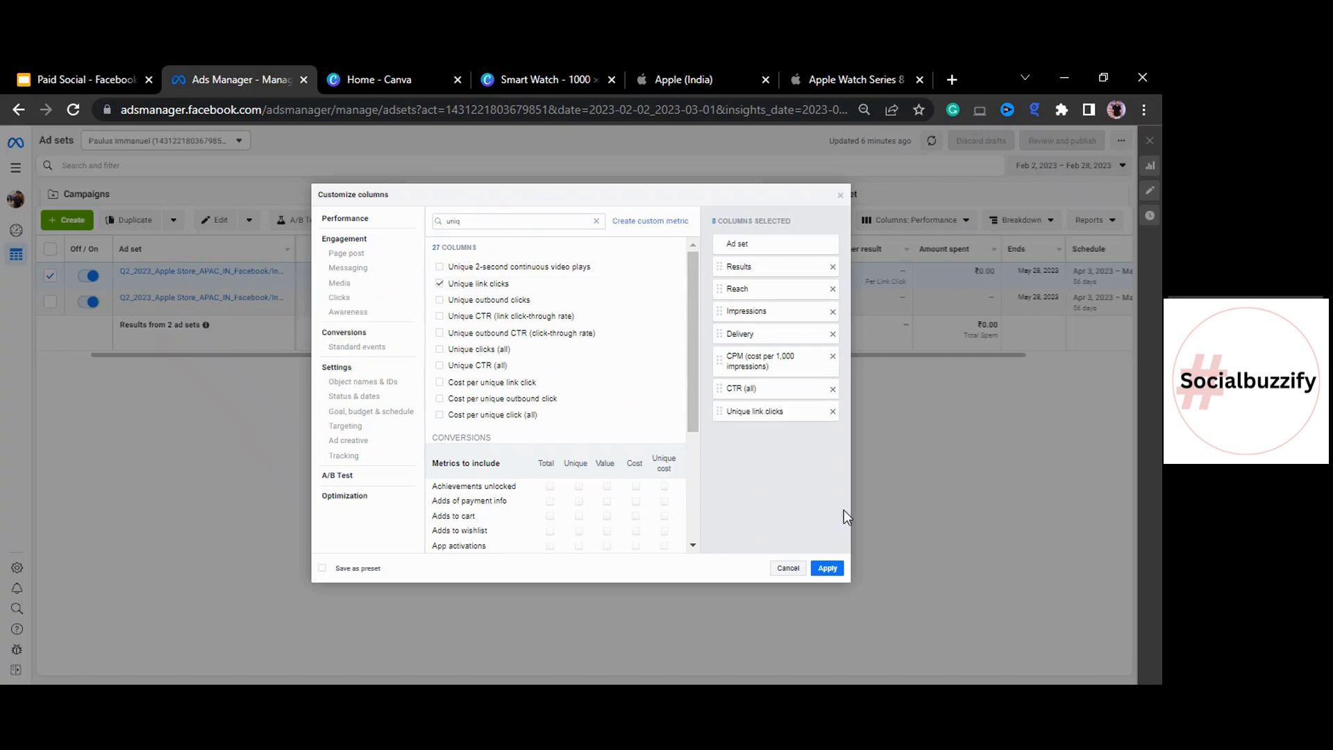
Save the column selection as a preset named PR and apply it to the ad sets table.
left_click(323, 569)
left_click(408, 568)
type("PR")
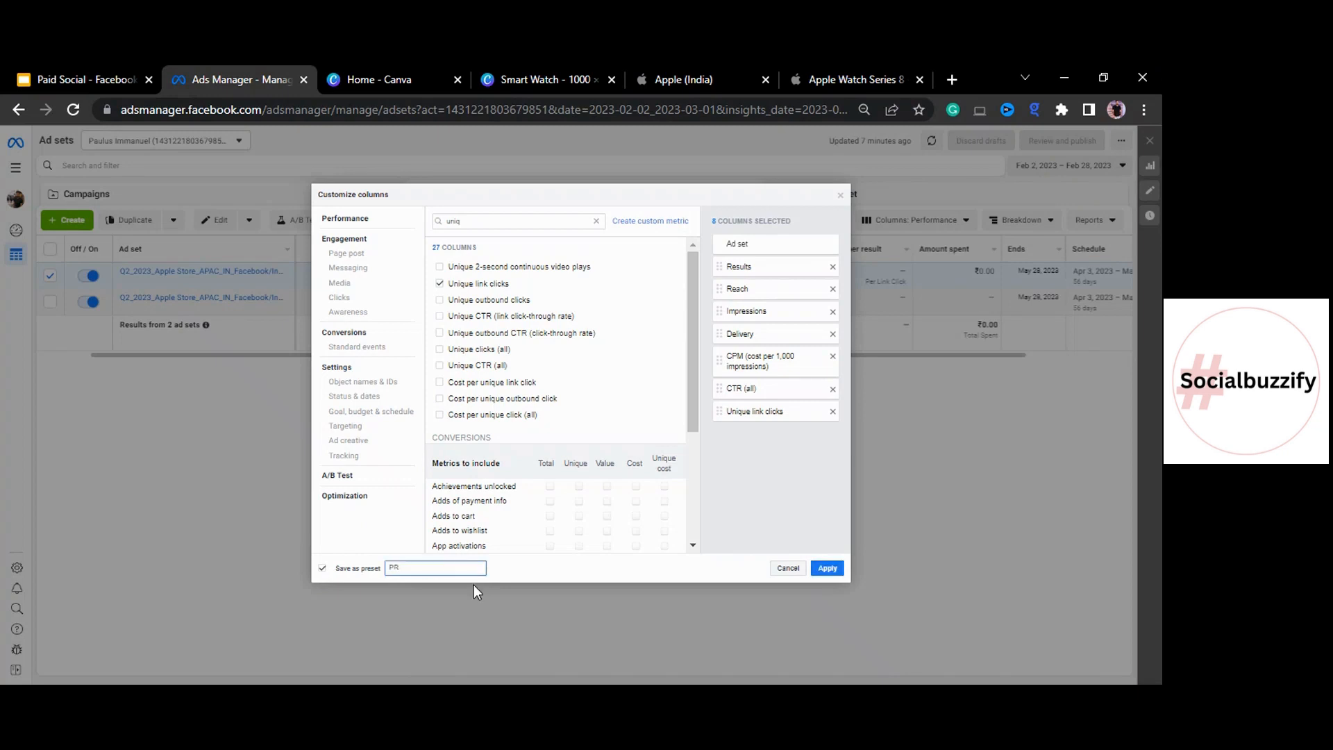
left_click(828, 569)
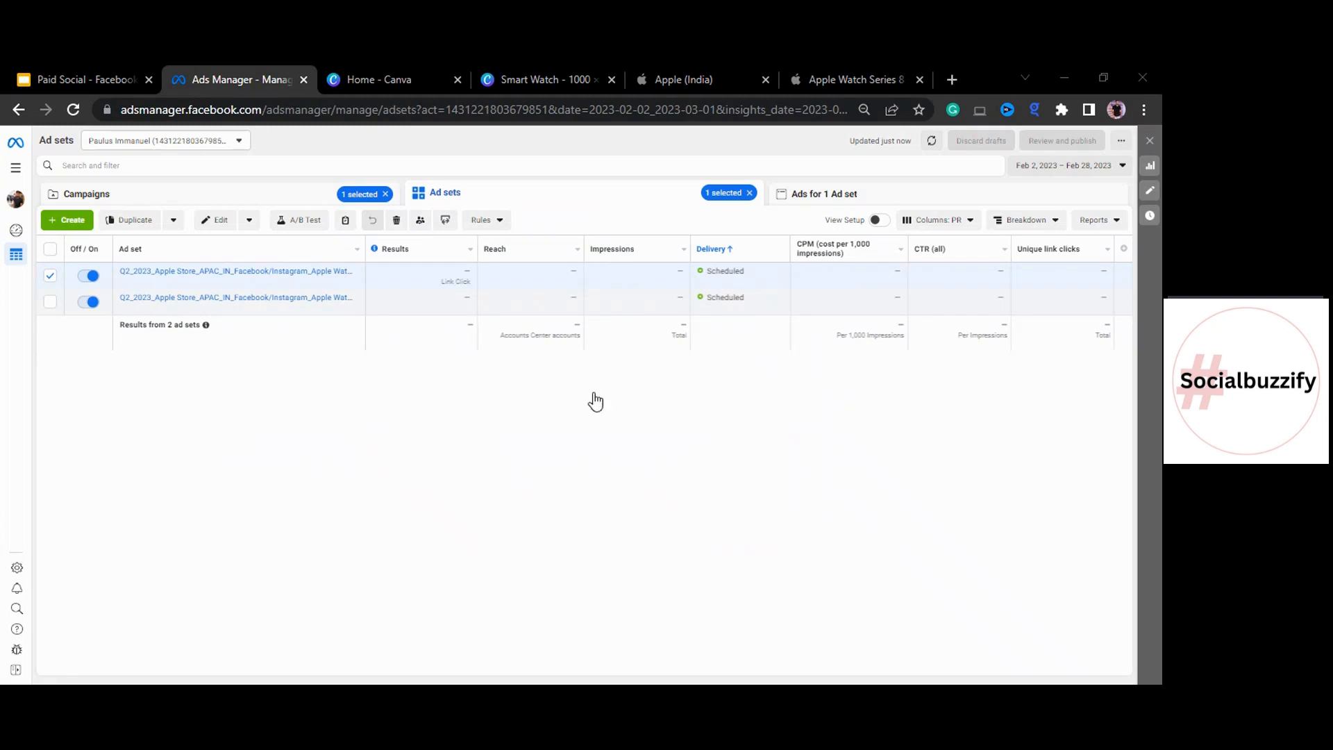
mouse_move(826, 258)
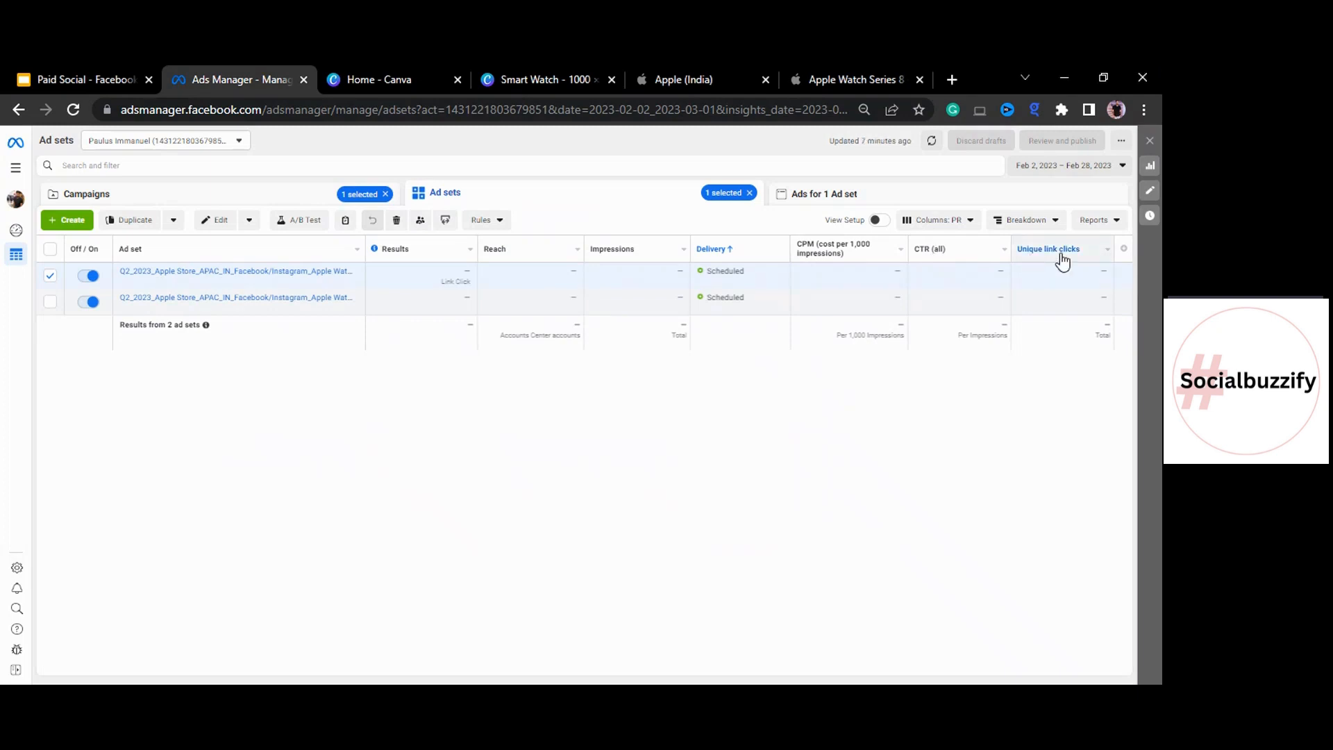
mouse_move(1063, 259)
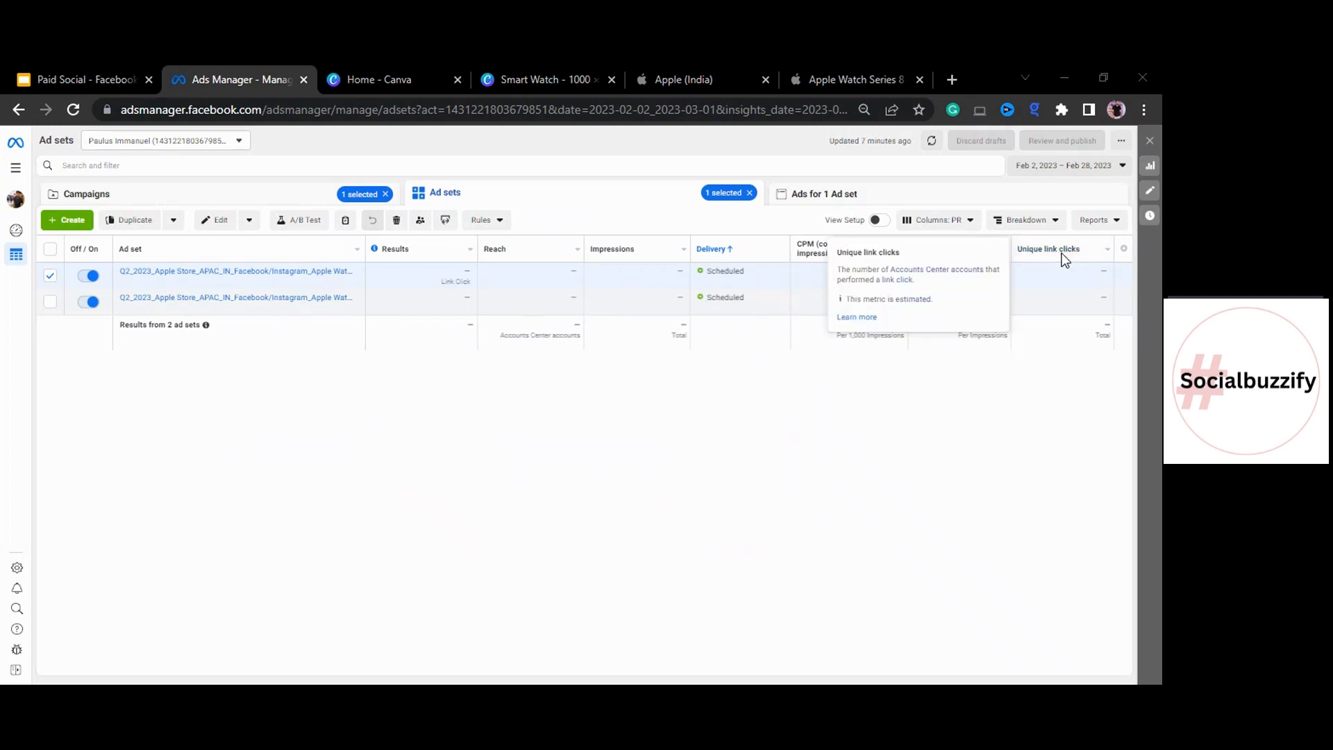